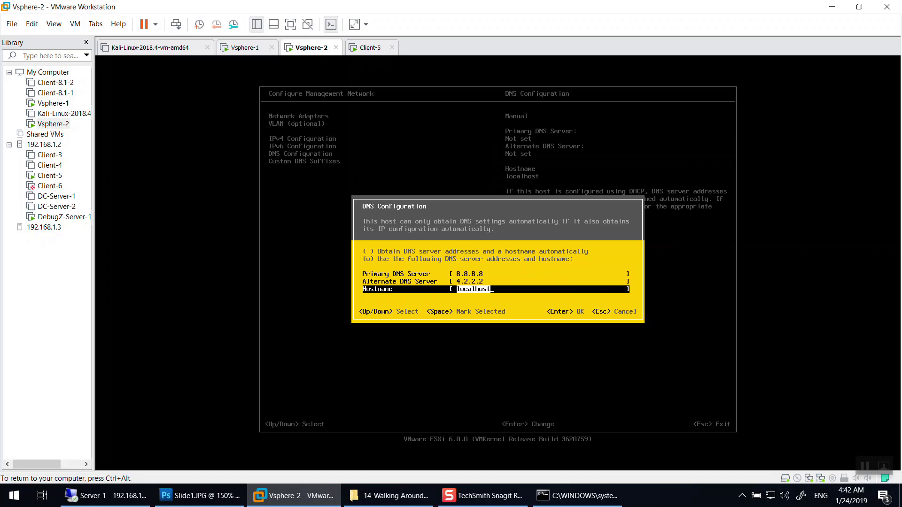
Finish the hostname vSphere-2 and apply the changes, restarting the management network.
text(vSphere-2)
key(Return)
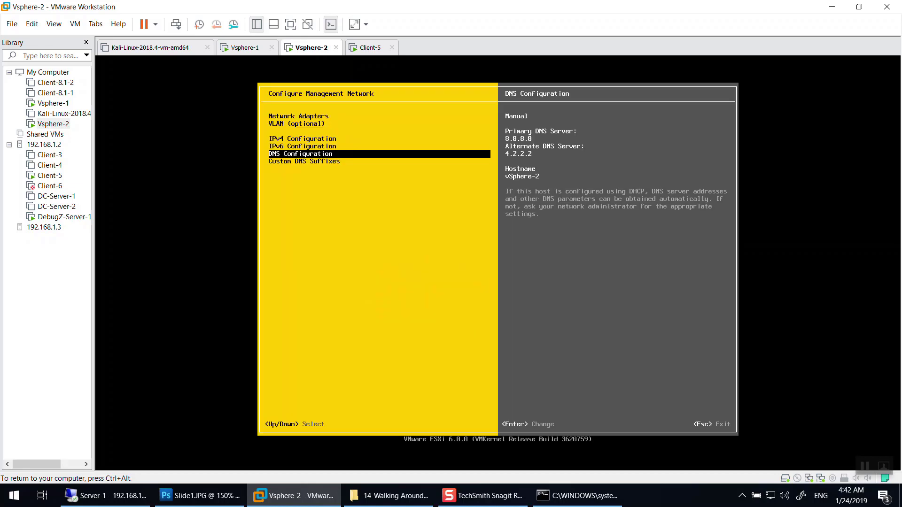
key(Escape)
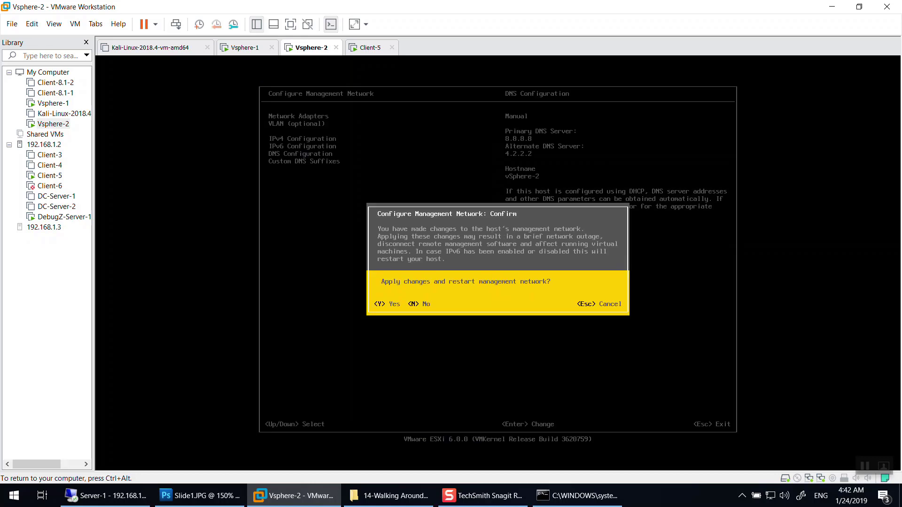
key(y)
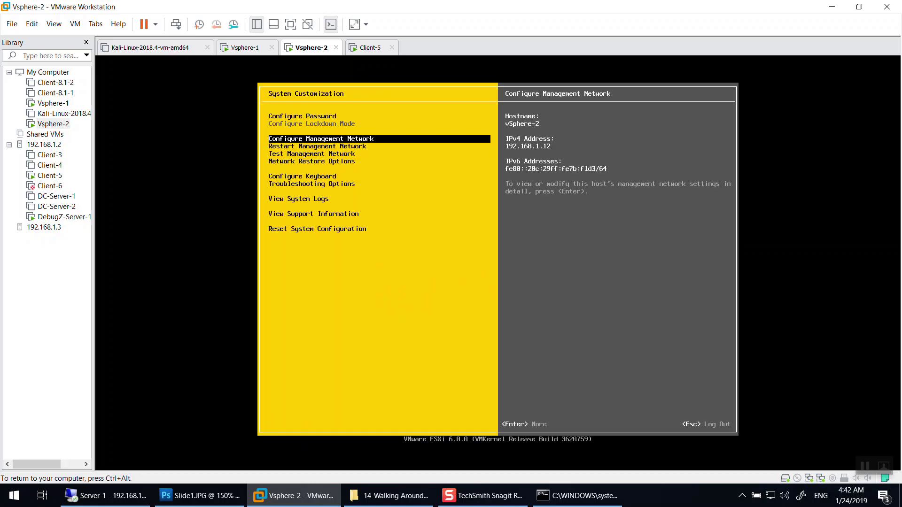
key(ctrl+alt)
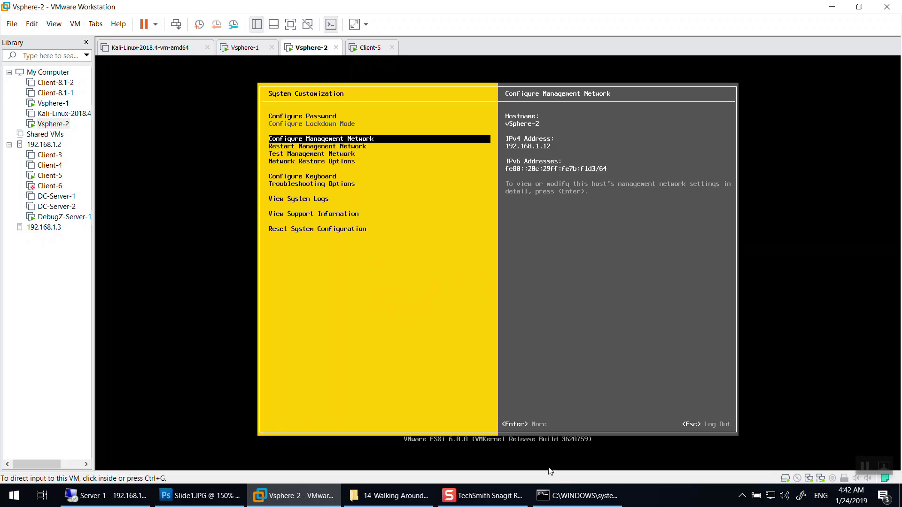
Stop the running ping in Command Prompt and minimize the window.
click(577, 493)
key(ctrl+c)
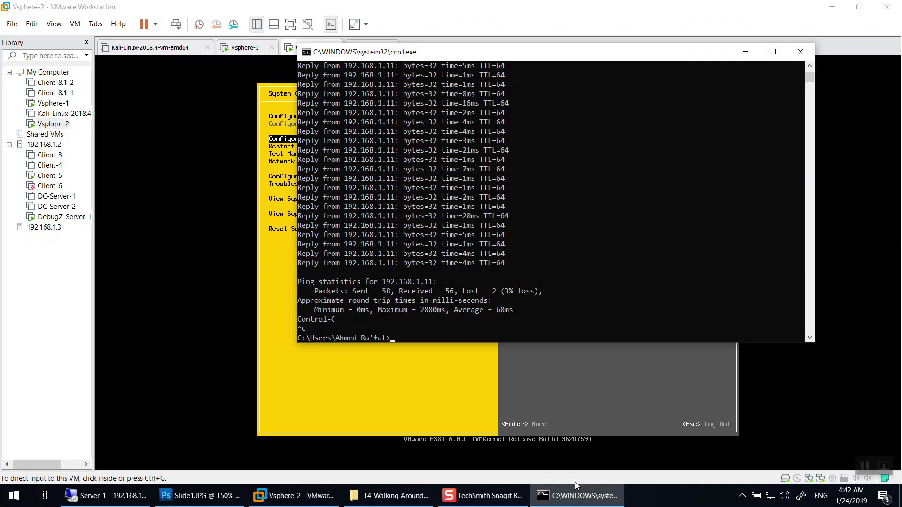
click(554, 493)
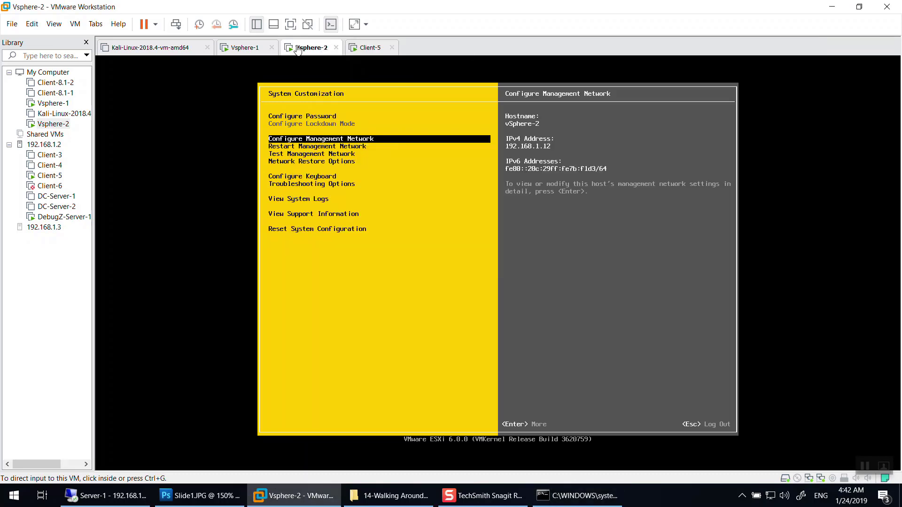
Show the Vsphere-1 console, listing hostname vSphere-1 at 192.168.1.11.
click(237, 47)
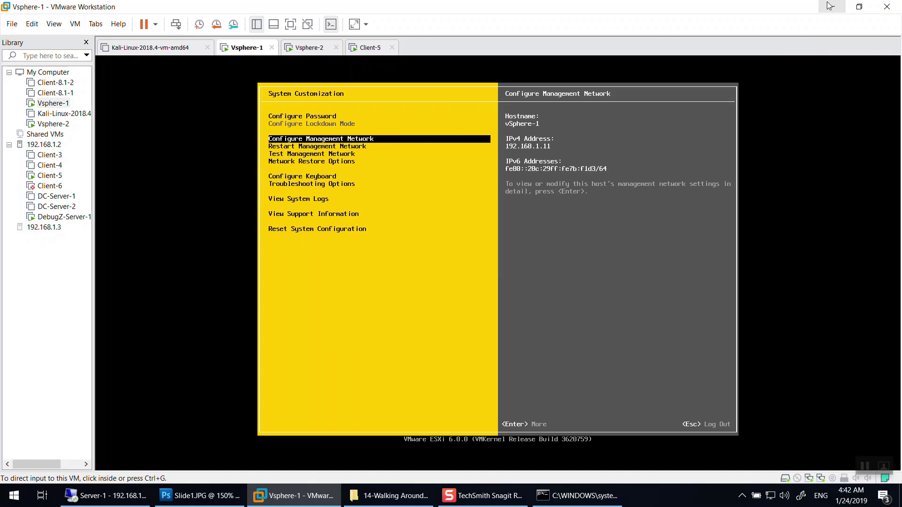
click(831, 6)
click(746, 52)
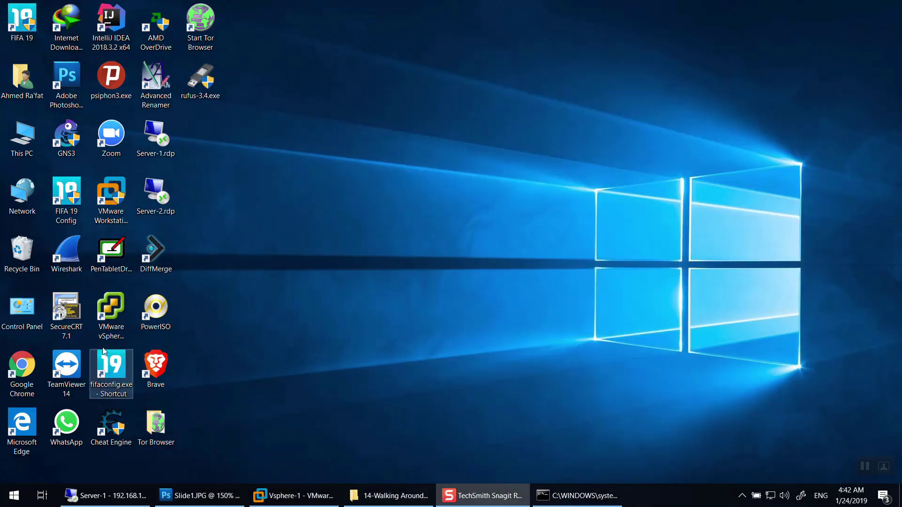
click(294, 495)
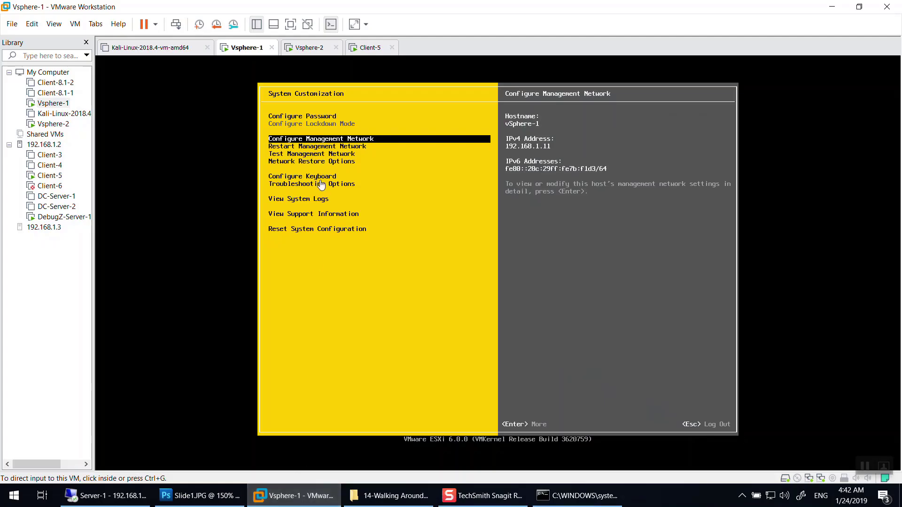
click(370, 144)
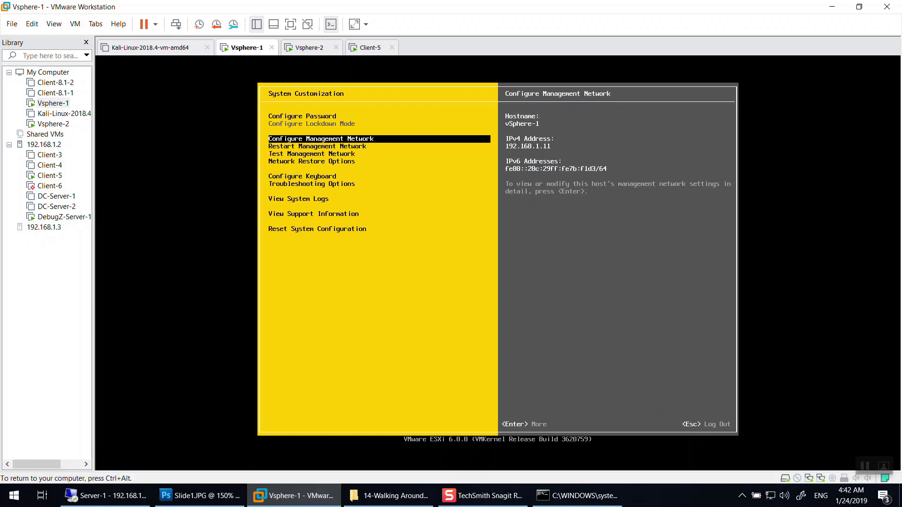
key(ctrl+alt)
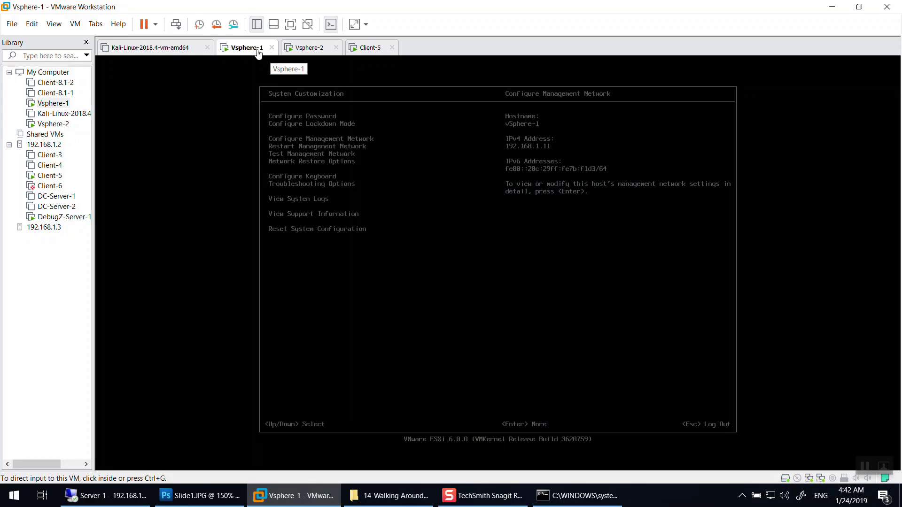
right_click(258, 50)
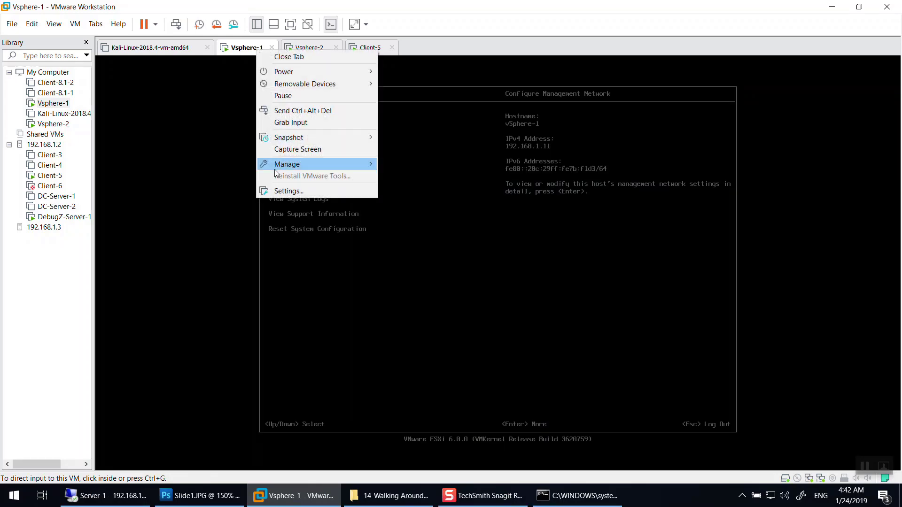
click(297, 190)
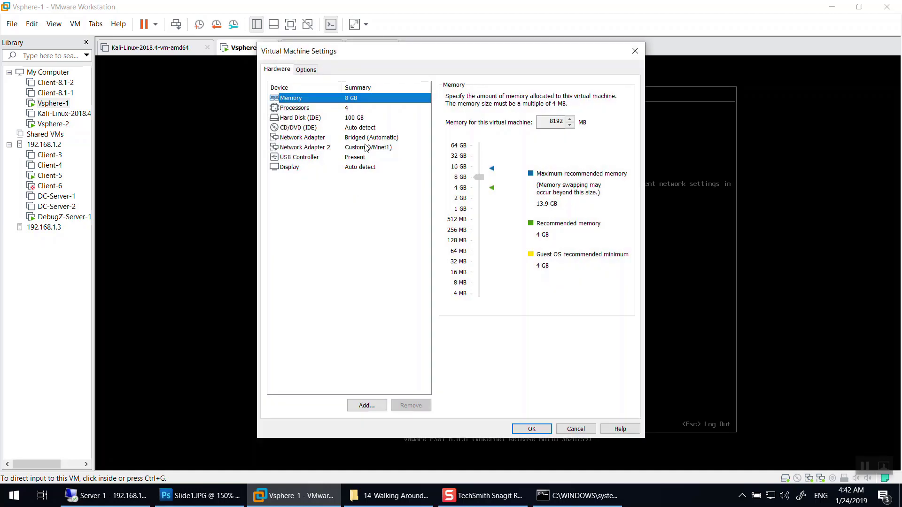
click(371, 139)
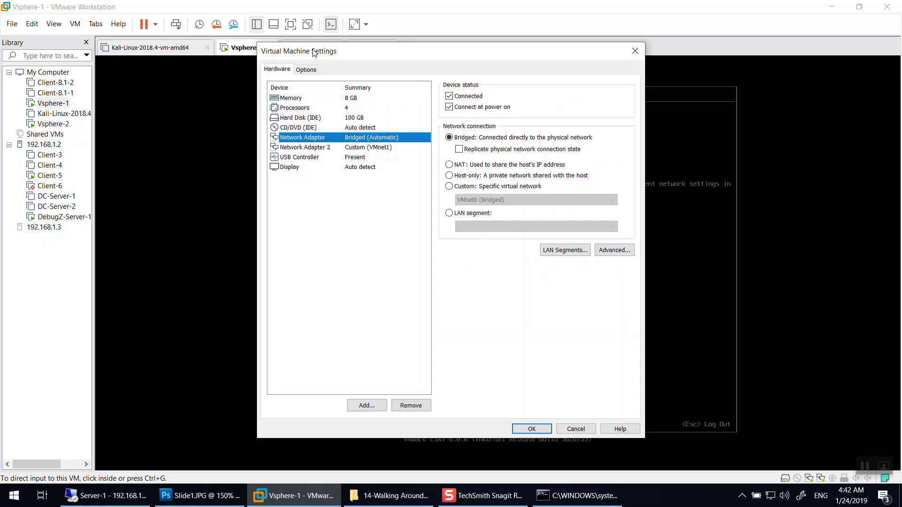
drag(314, 53, 398, 94)
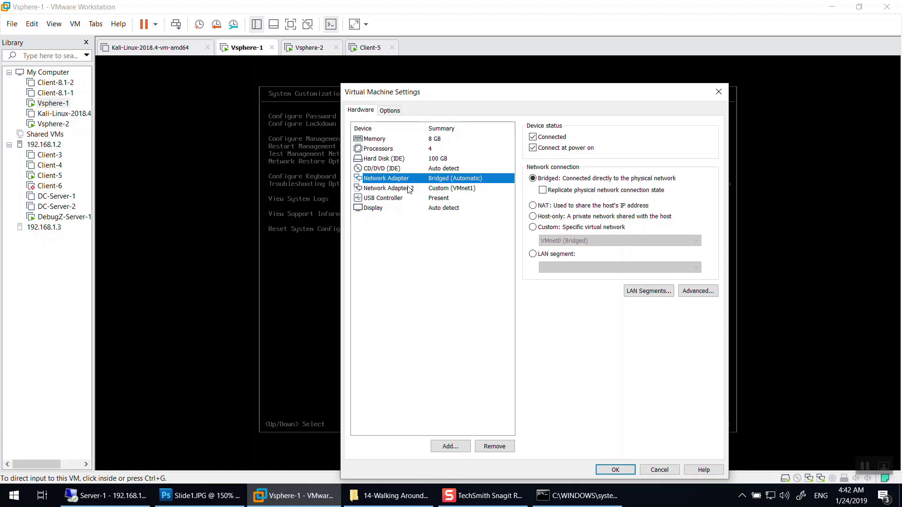
click(448, 189)
click(466, 181)
click(406, 186)
click(403, 182)
click(718, 91)
click(348, 193)
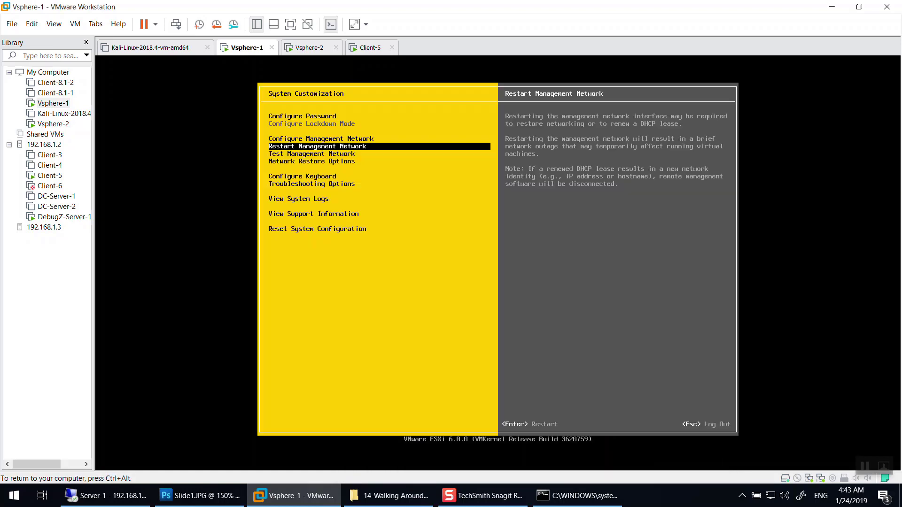
Open Vsphere-1's Configure Management Network > Network Adapters, showing vmnic0 in use and vmnic1 unused.
key(Up)
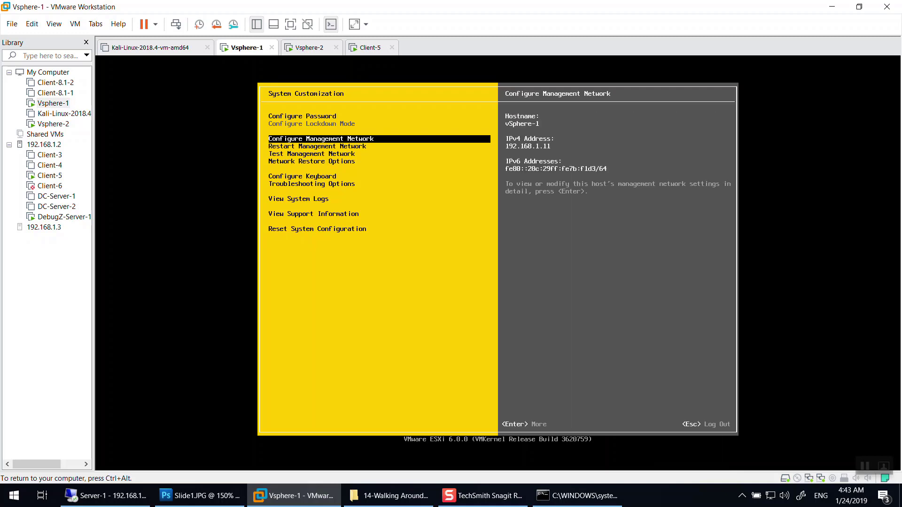
key(Return)
key(Return)
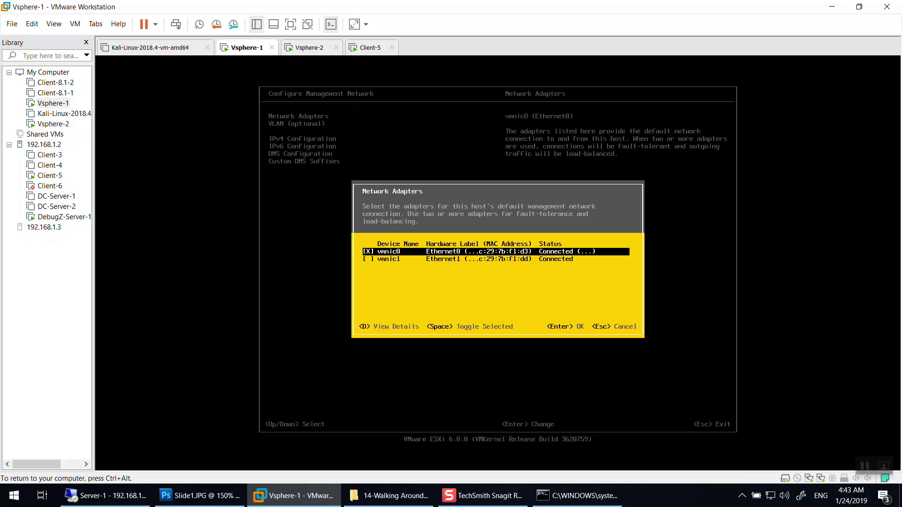
key(Down)
key(Up)
key(ctrl+alt)
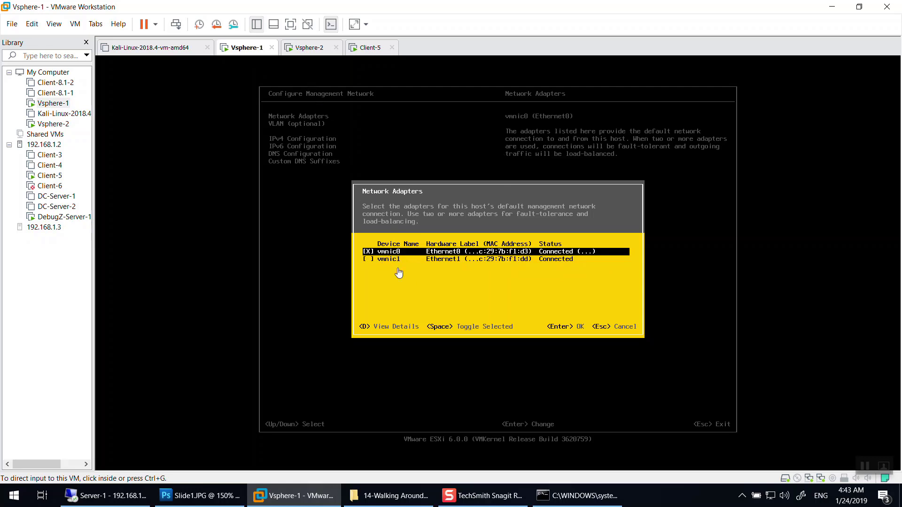
Rerun ping 192.168.1.11 -t, stop it after two replies, and return to VMware.
click(588, 501)
key(Up)
key(Return)
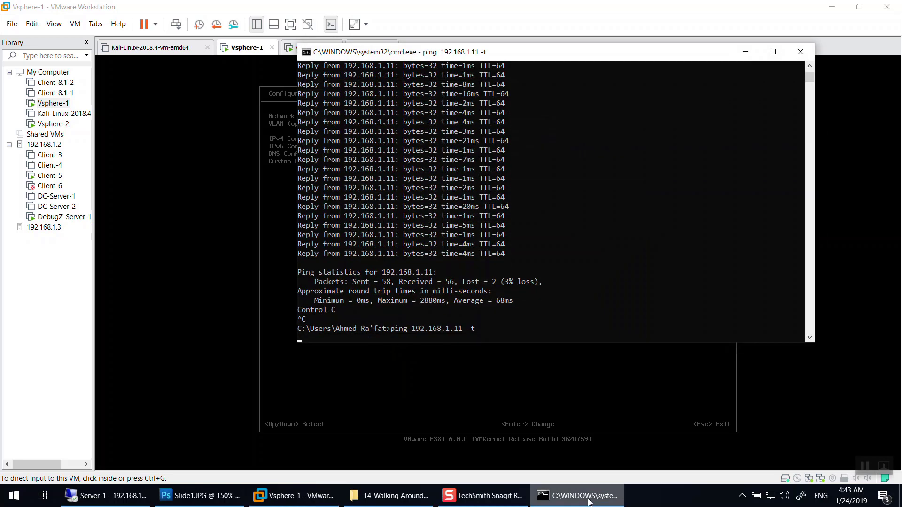
key(ctrl+c)
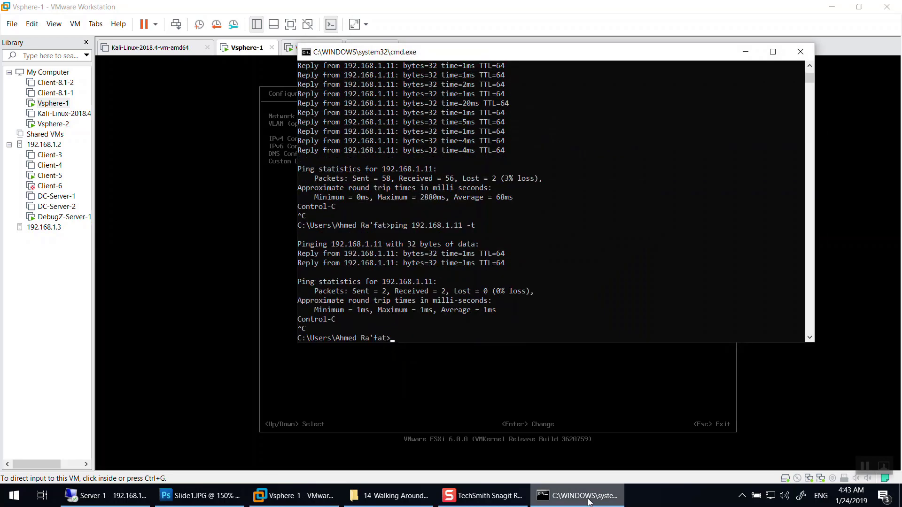
key(alt+Tab)
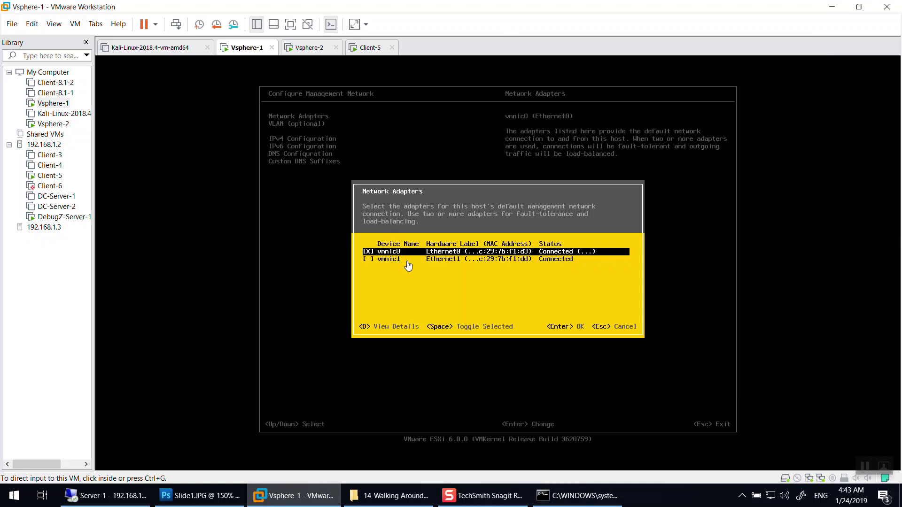
Select both vmnic0 and vmnic1 as management network adapters and confirm.
click(378, 265)
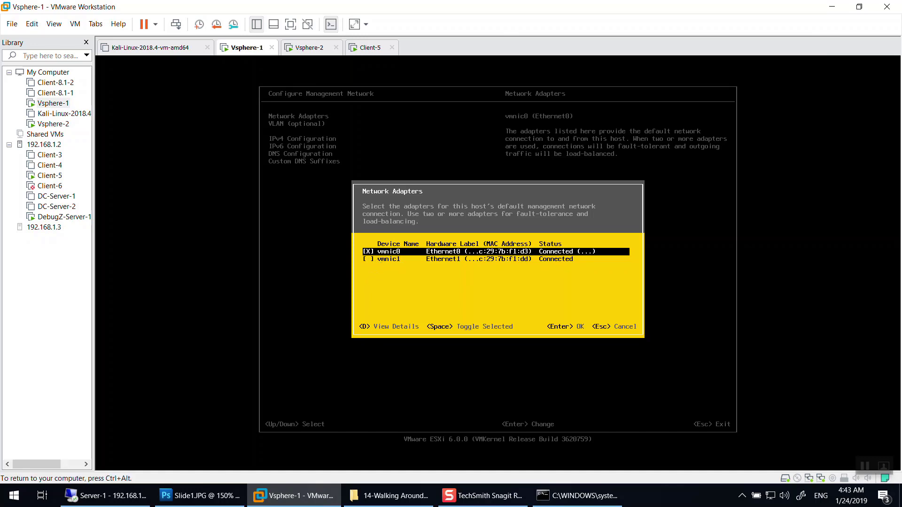
key(Down)
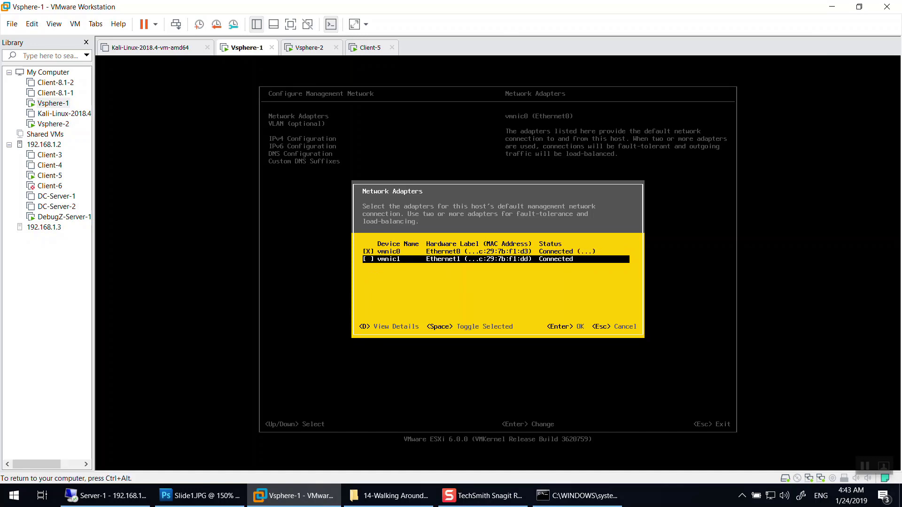
key(Up)
key(Down)
key(Up)
key(space)
key(Down)
key(space)
key(Up)
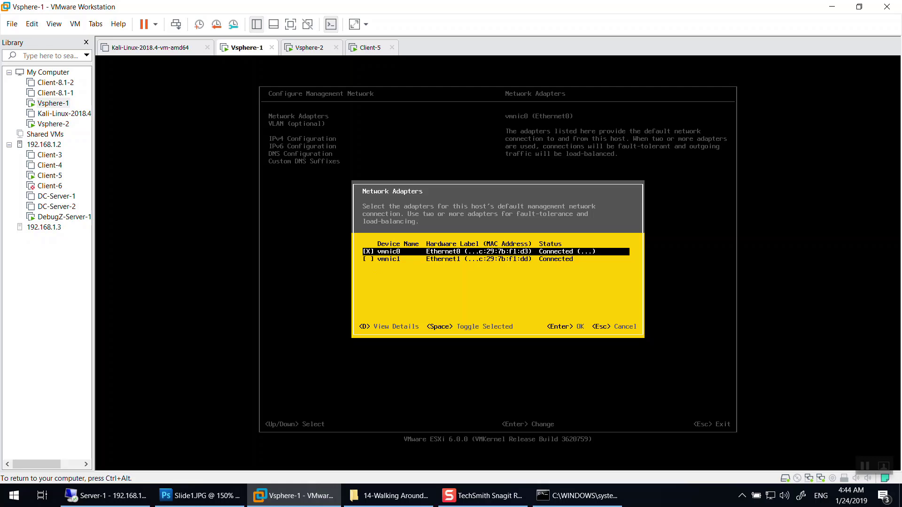
key(Down)
key(Up)
key(Down)
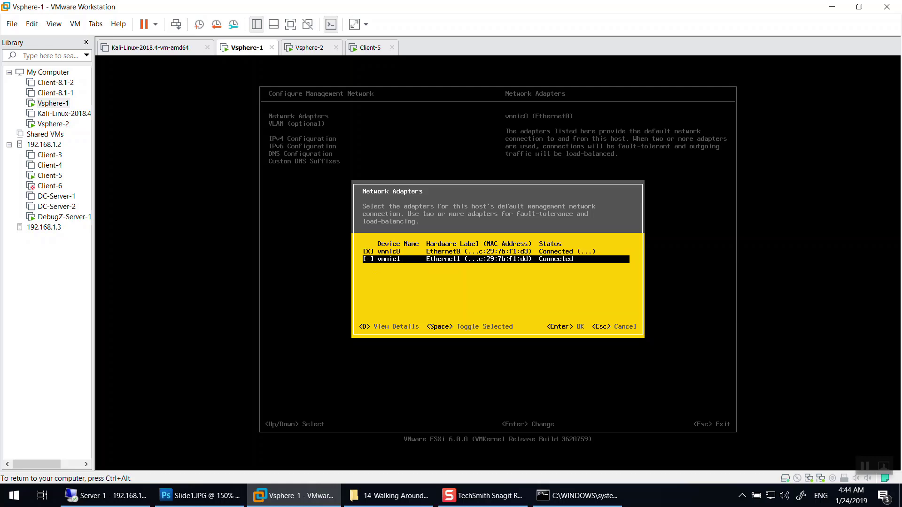
key(Up)
key(Down)
key(Up)
key(Down)
key(Up)
key(Down)
key(Up)
key(Down)
key(space)
key(Up)
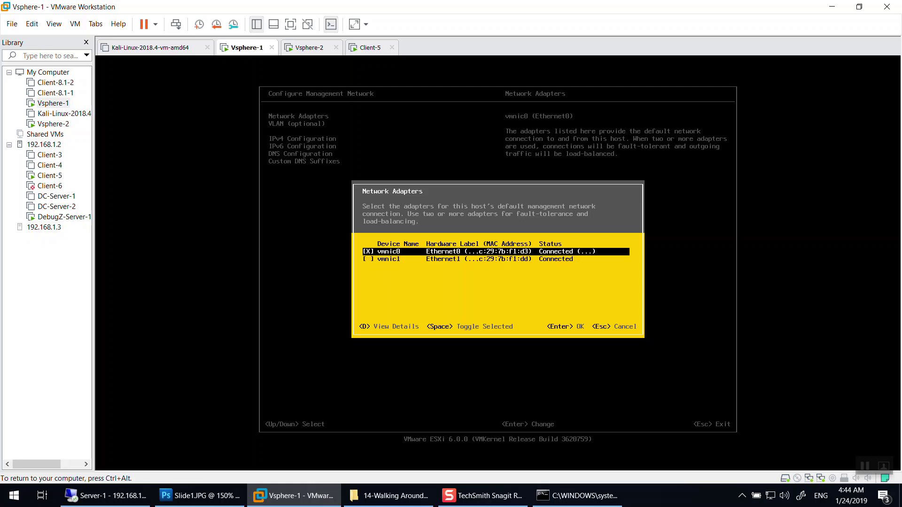
key(Down)
key(Return)
Review IPv4 Configuration, leaving static 192.168.1.11 with gateway 192.168.1.1 unchanged.
key(Down)
key(Down)
key(Return)
key(Down)
key(Down)
key(Down)
key(Down)
key(Down)
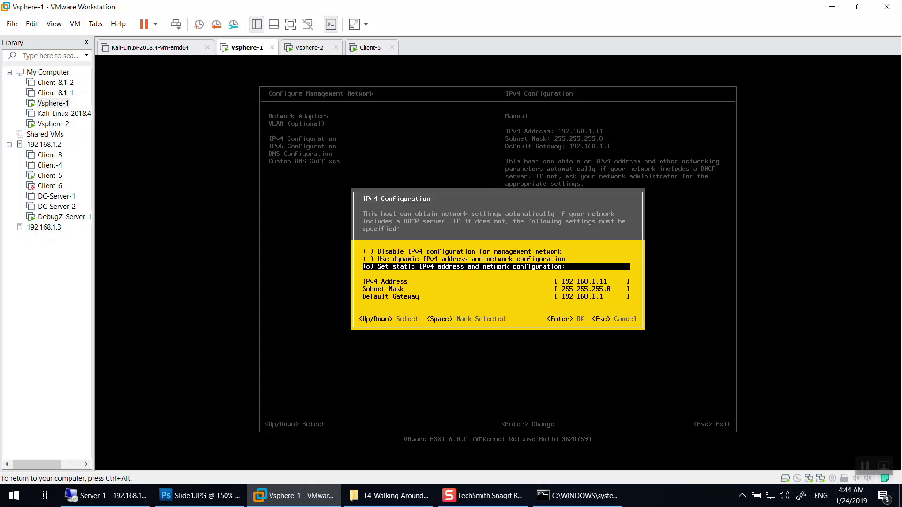
key(Up)
key(Up)
key(Up)
key(Down)
key(Down)
key(Down)
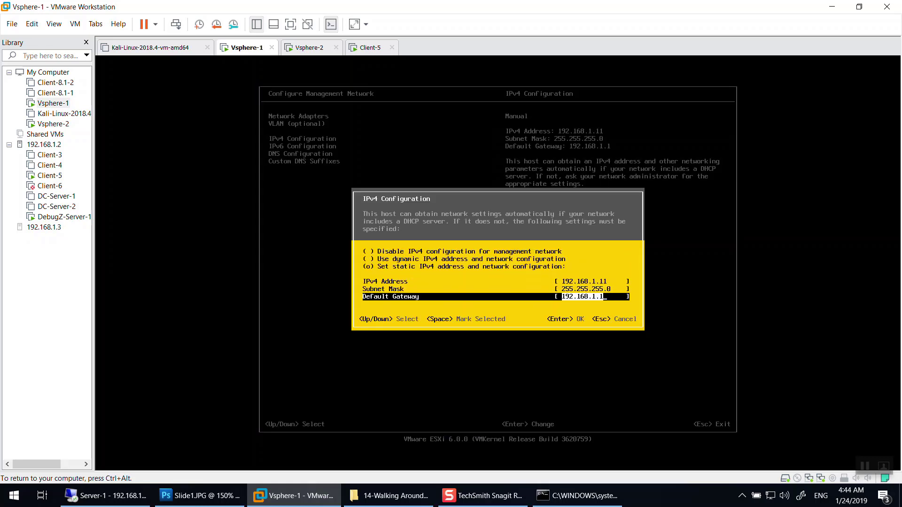
key(Up)
key(Up)
key(Up)
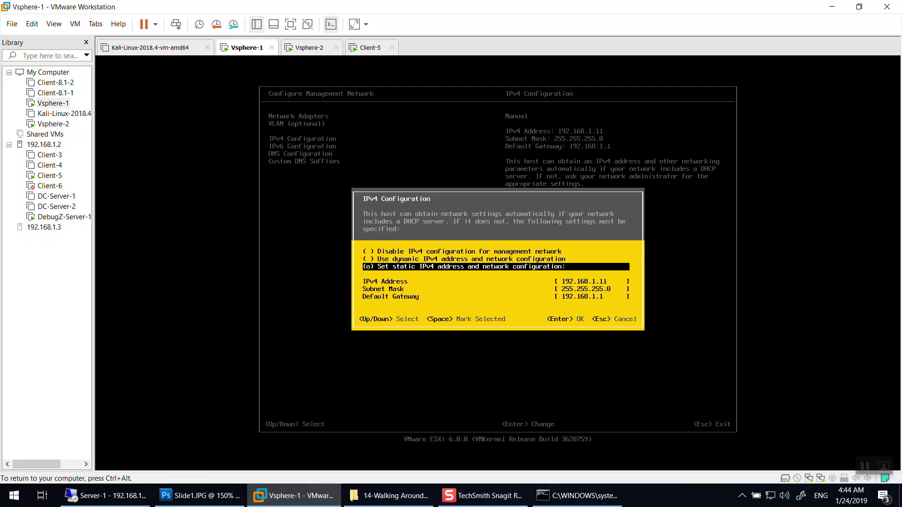
key(Escape)
key(Down)
key(Up)
key(Up)
key(Up)
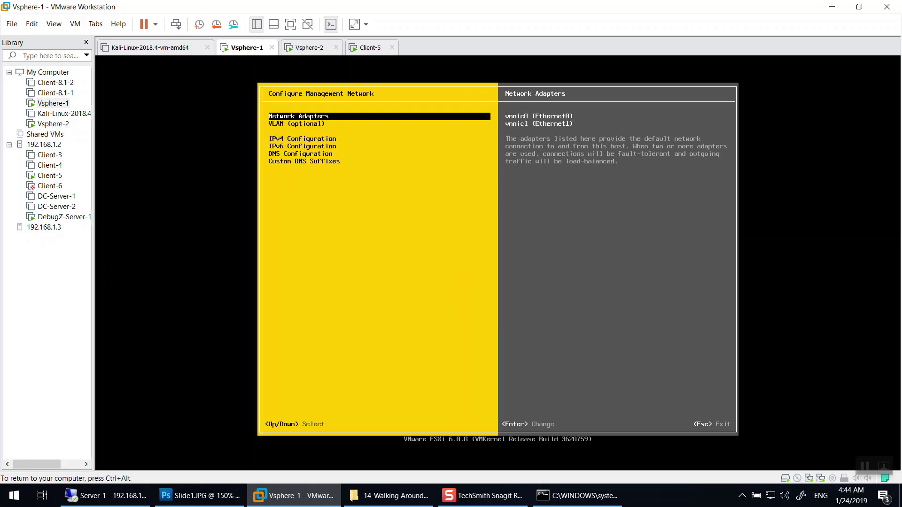
Reopen Vsphere-1's Network Adapters selection and look at vmnic1.
key(Down)
key(Up)
key(ctrl+alt)
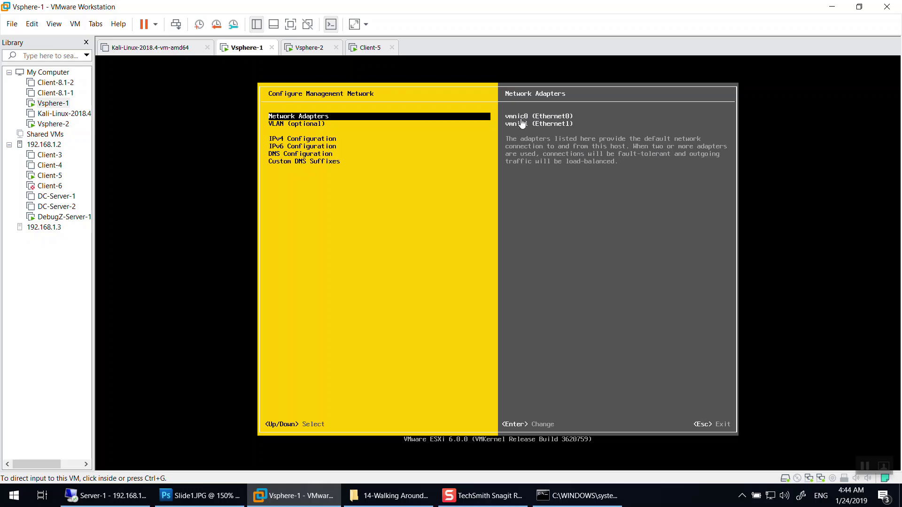
click(297, 107)
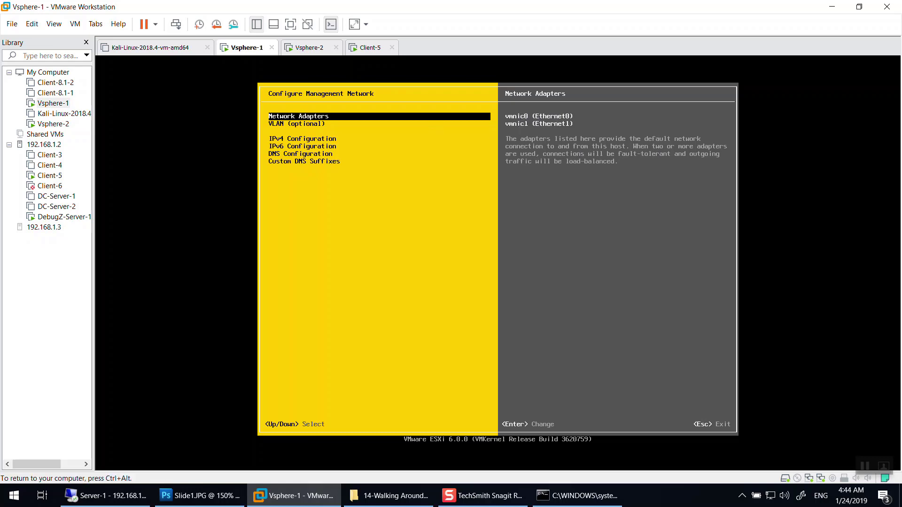
key(Down)
key(Up)
key(Return)
key(Down)
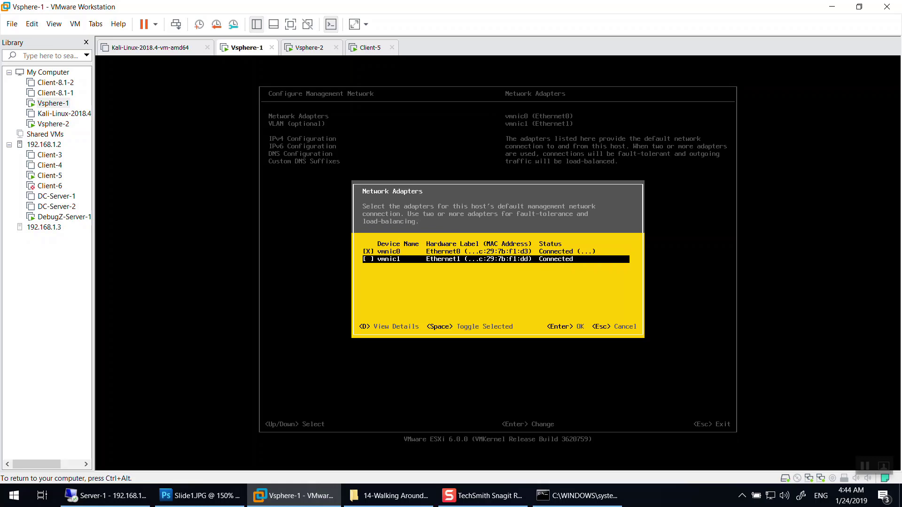
key(Escape)
Uncheck vmnic1 so only vmnic0 serves management, and apply the changes.
key(Return)
key(Down)
key(space)
key(Return)
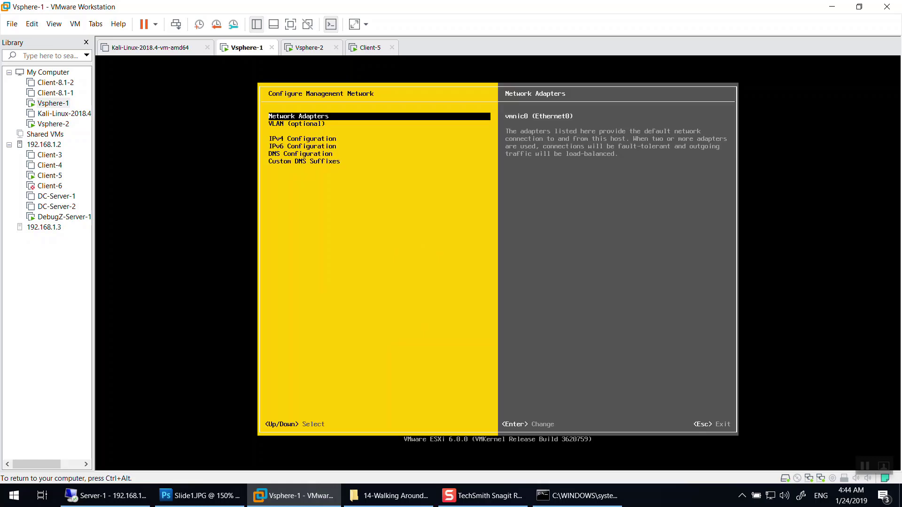
key(Escape)
key(Escape)
key(Escape)
key(ctrl+alt)
Log in to host 192.168.1.11 with the root credentials, ignoring the certificate warning.
click(832, 7)
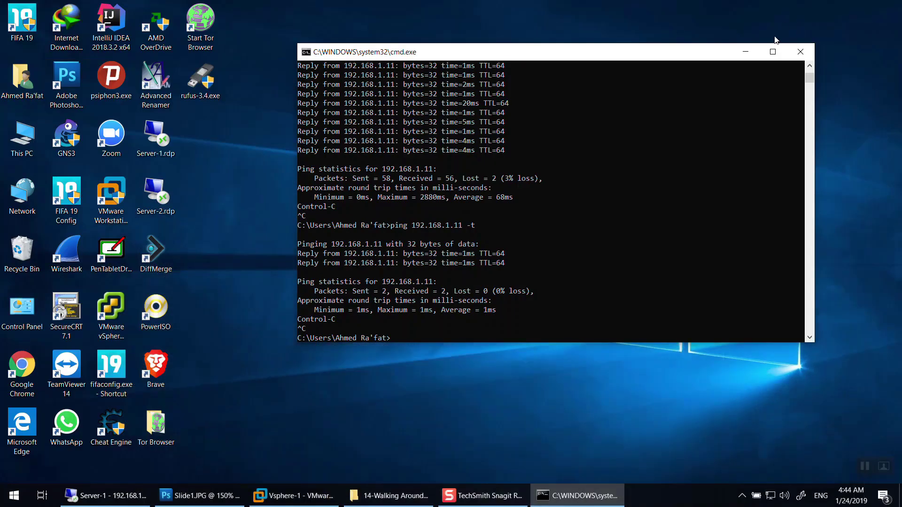
click(745, 51)
double_click(129, 315)
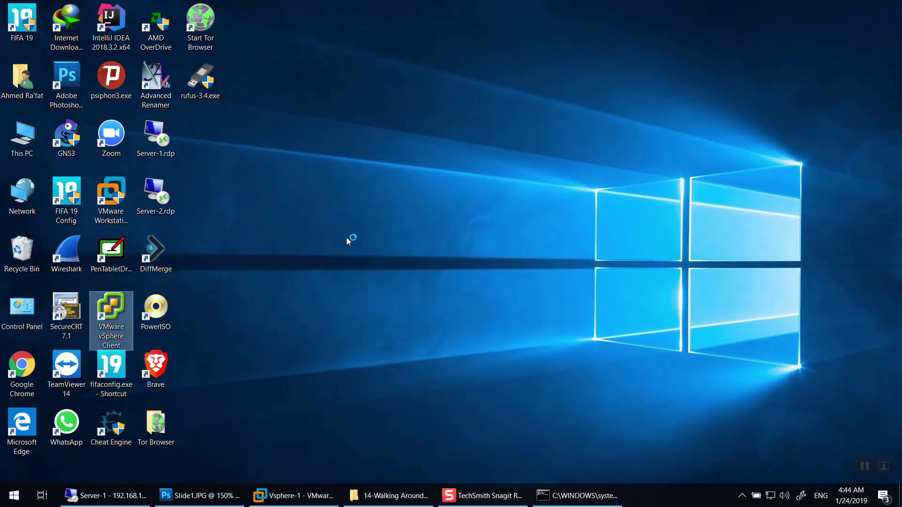
double_click(467, 291)
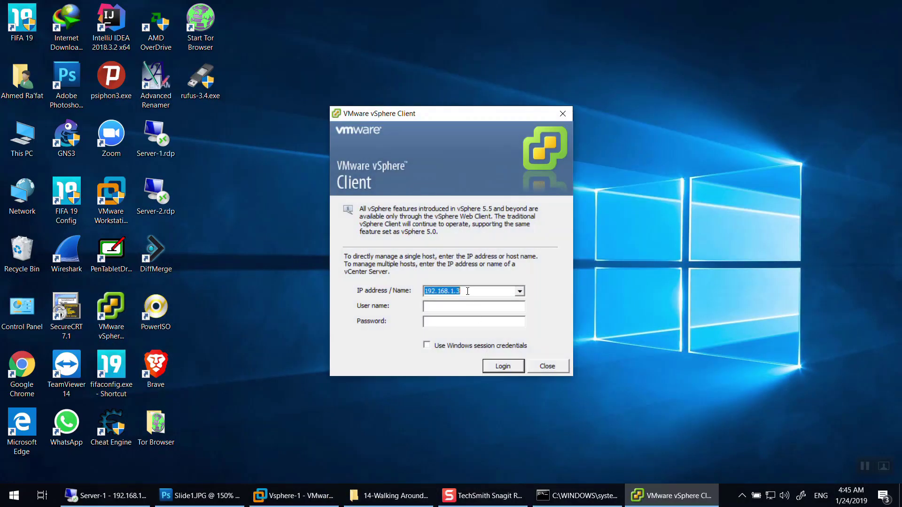
text(192.168.1.2)
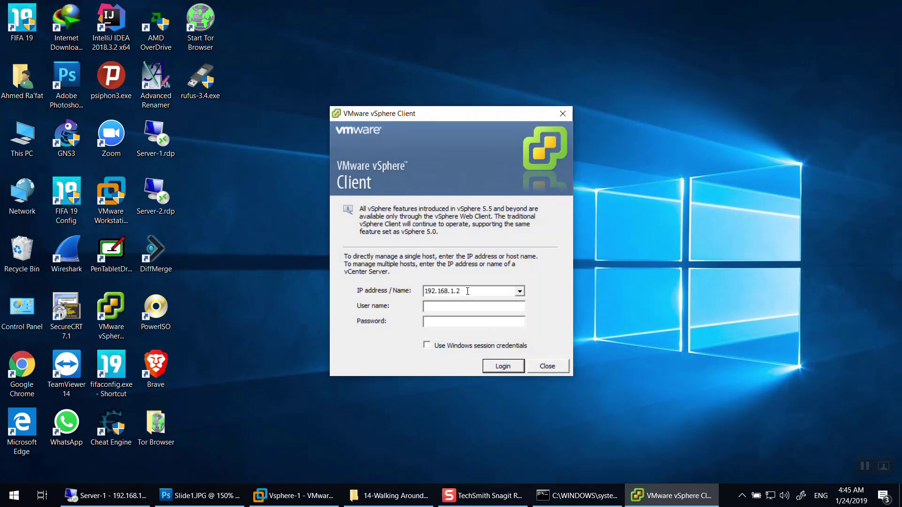
key(BackSpace)
text(11)
key(Tab)
text(roo)
text(*****)
key(Return)
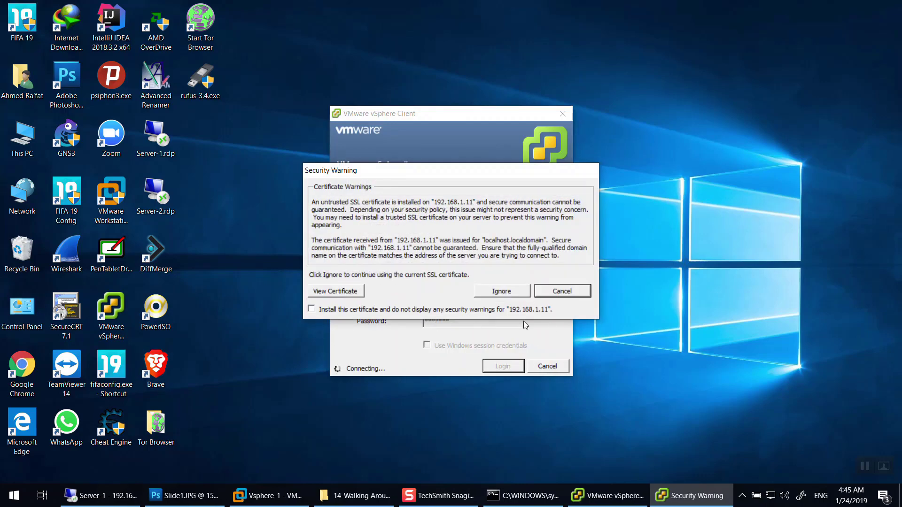
click(520, 291)
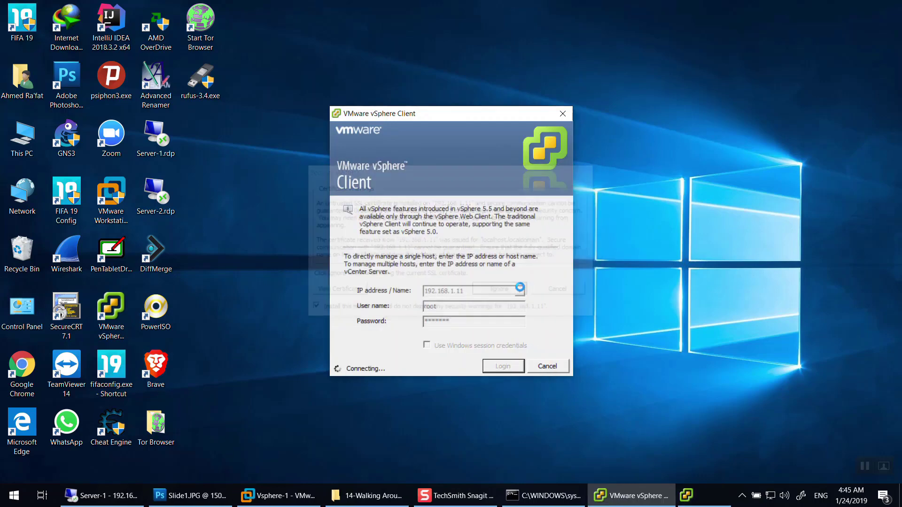
Log in to host 192.168.1.12, trusting its certificate permanently.
double_click(111, 314)
double_click(469, 290)
text(192.168.1.12roo123456)
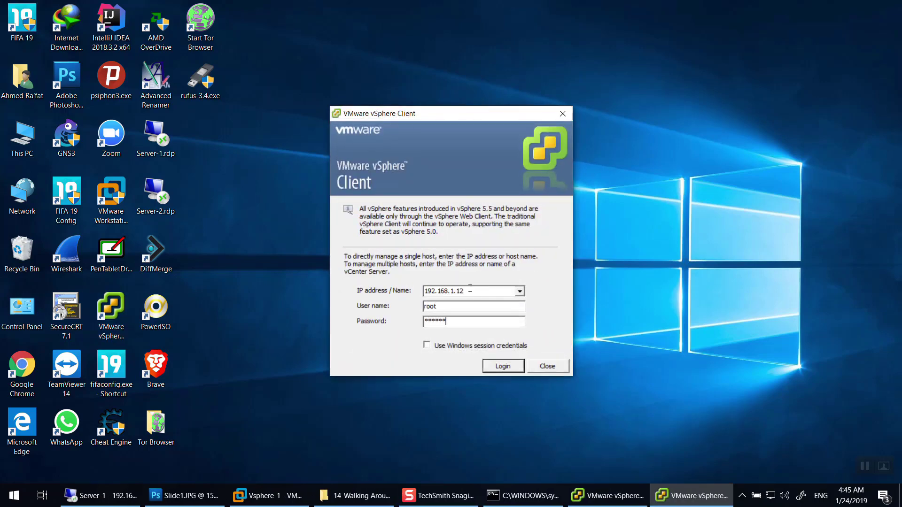
key(Return)
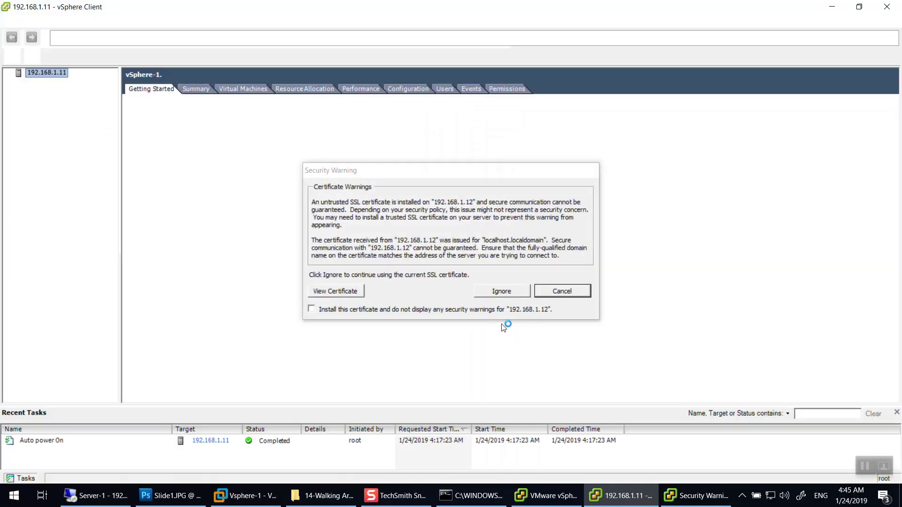
click(311, 308)
click(503, 290)
Bring the 192.168.1.11 host window to the front.
click(611, 496)
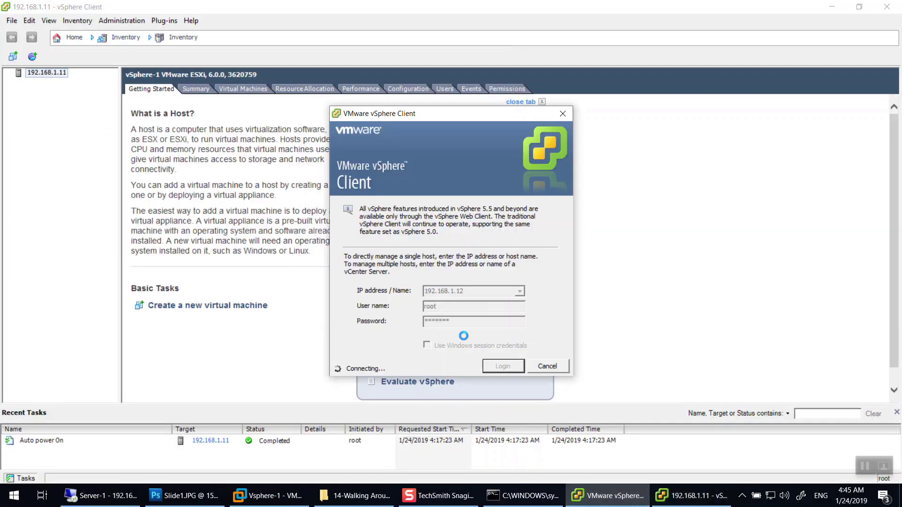
click(684, 498)
click(684, 498)
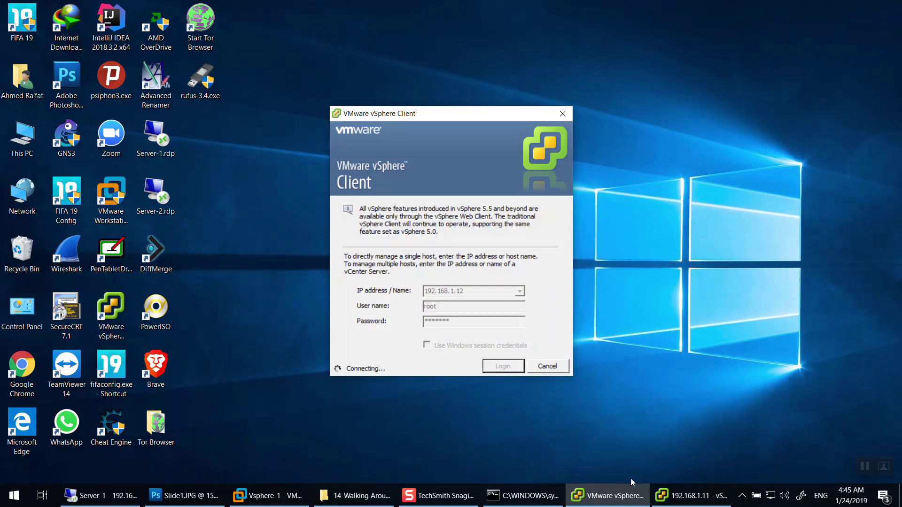
click(684, 498)
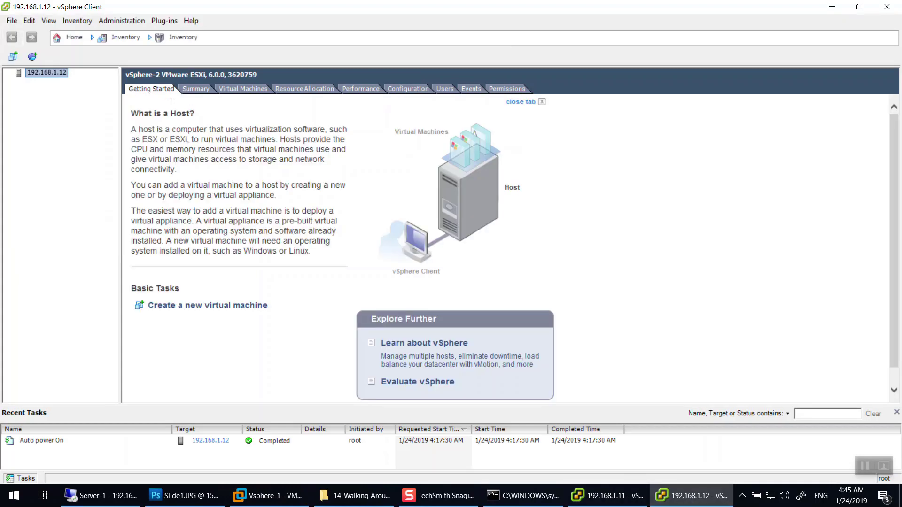
click(607, 496)
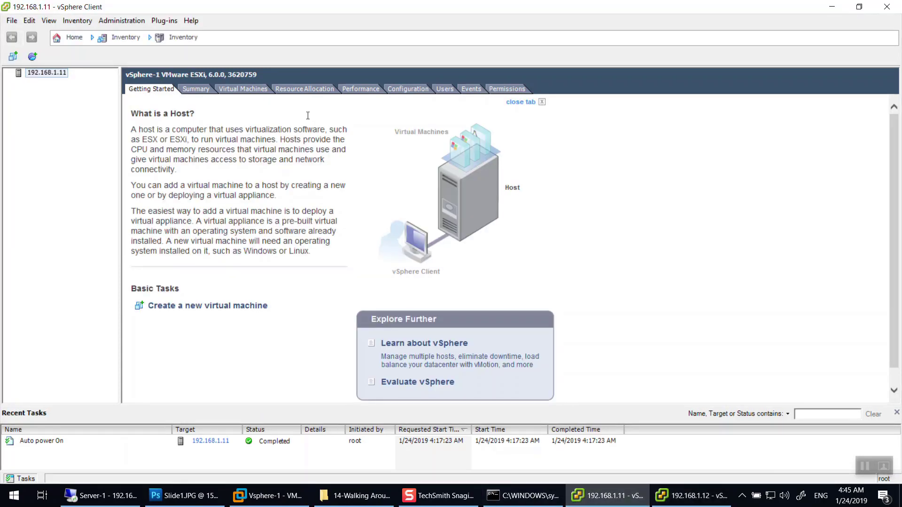
Show Configuration > Networking for 192.168.1.11 and 192.168.1.12, each with vSwitch0 on vmnic0.
click(407, 88)
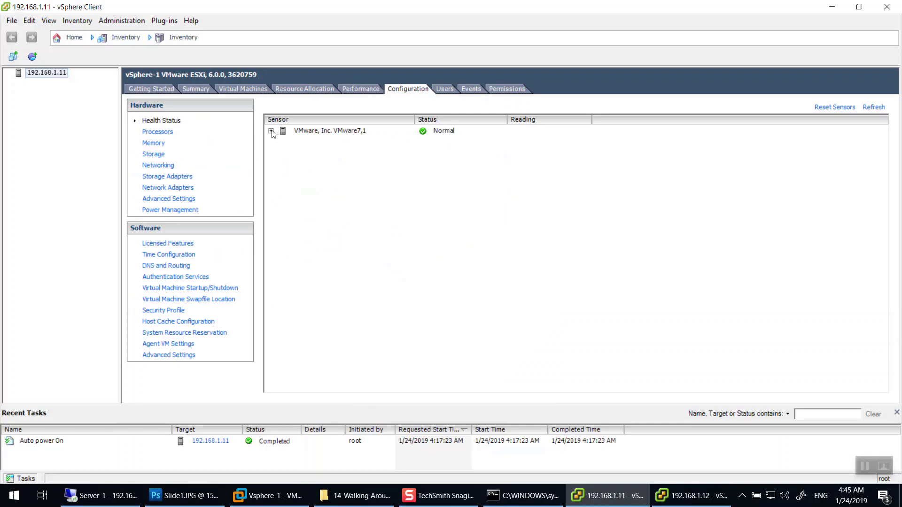
click(271, 131)
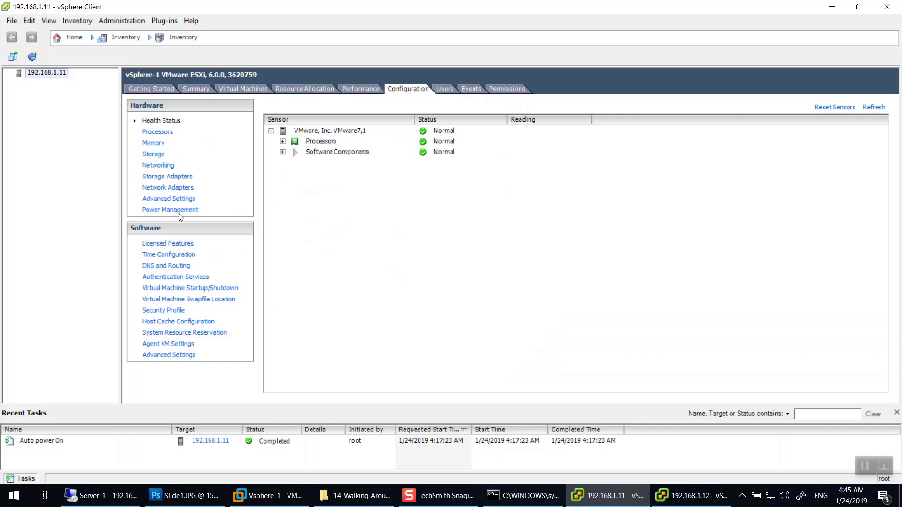
click(162, 168)
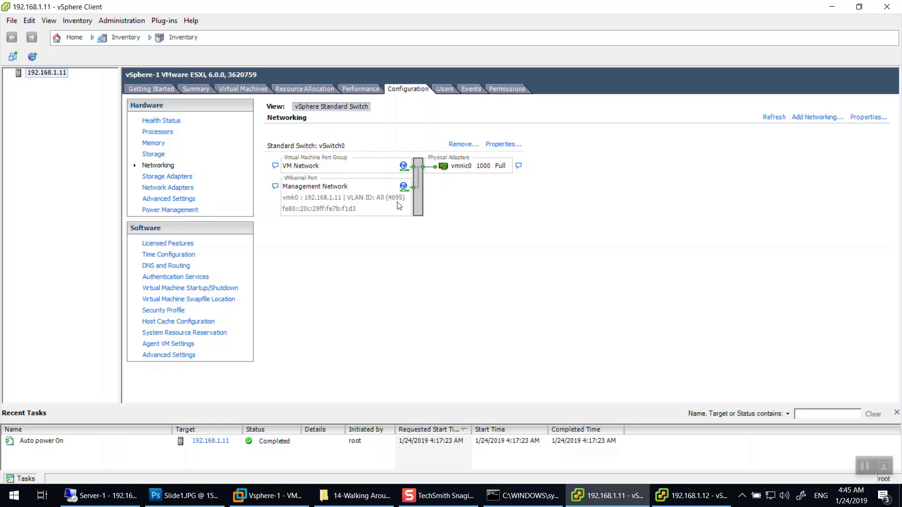
click(678, 502)
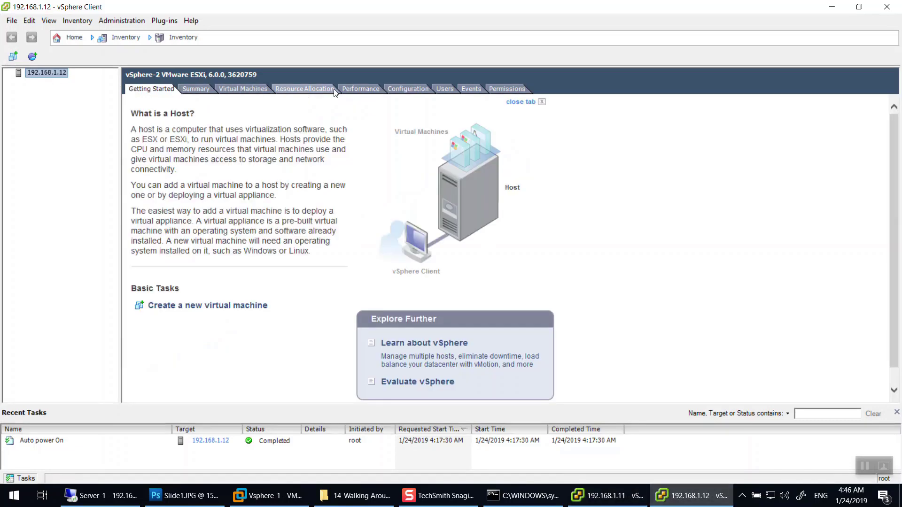
click(405, 85)
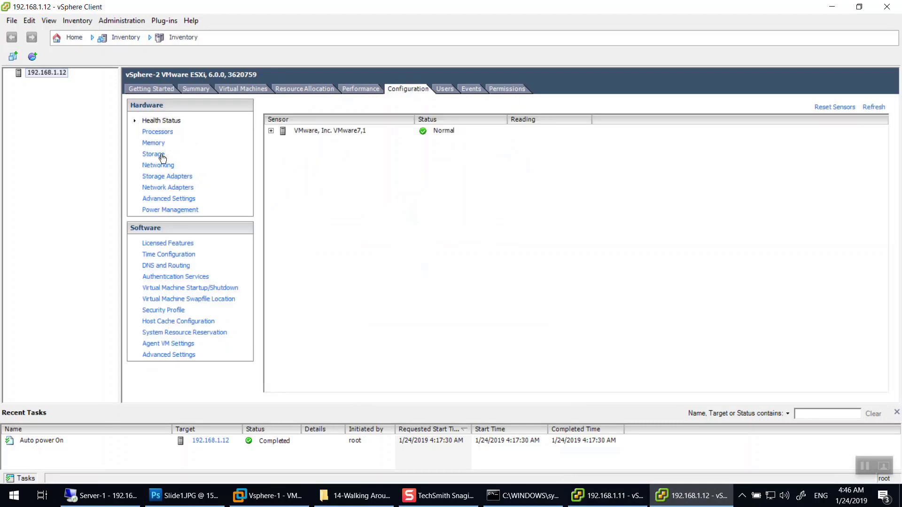
click(164, 167)
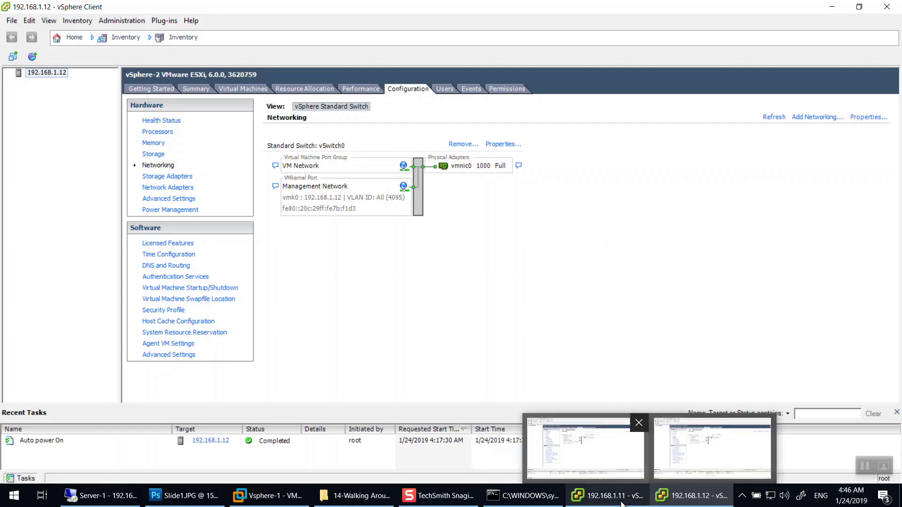
click(609, 495)
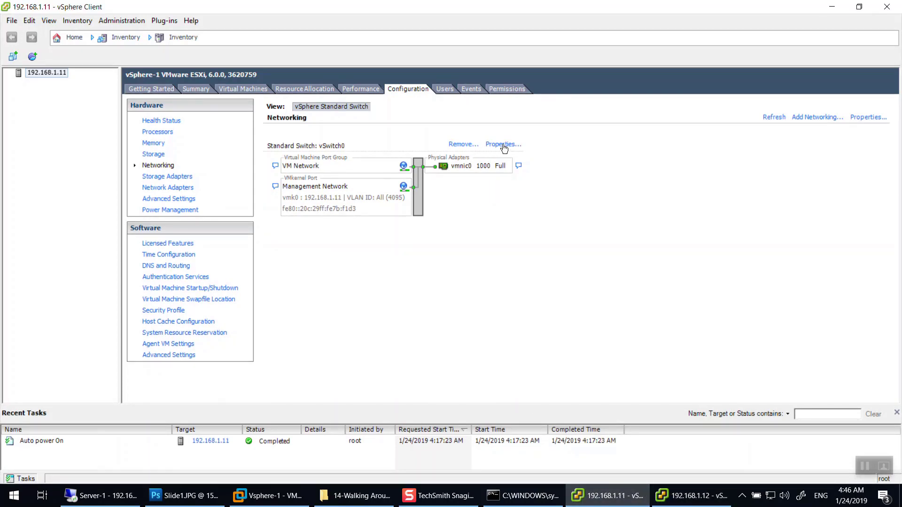
Add vmnic1 to vSwitch0's network adapters on host 192.168.1.11.
click(502, 145)
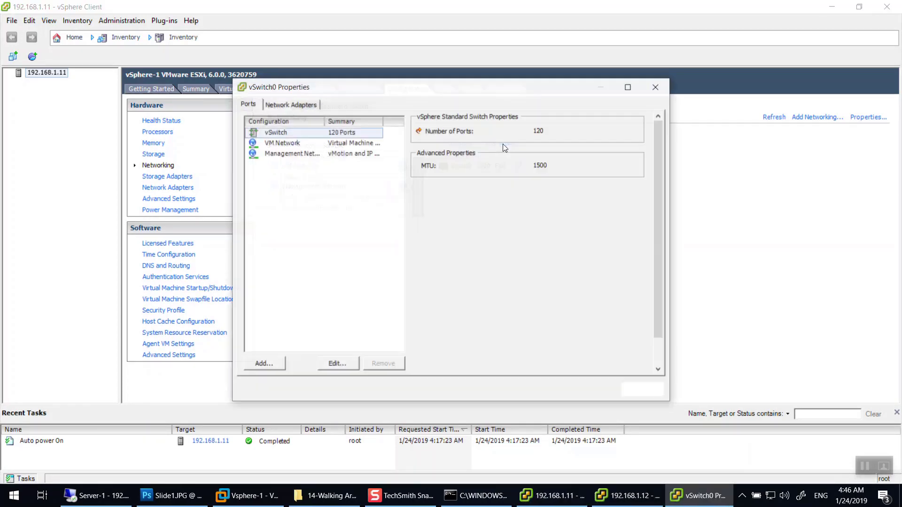
click(288, 105)
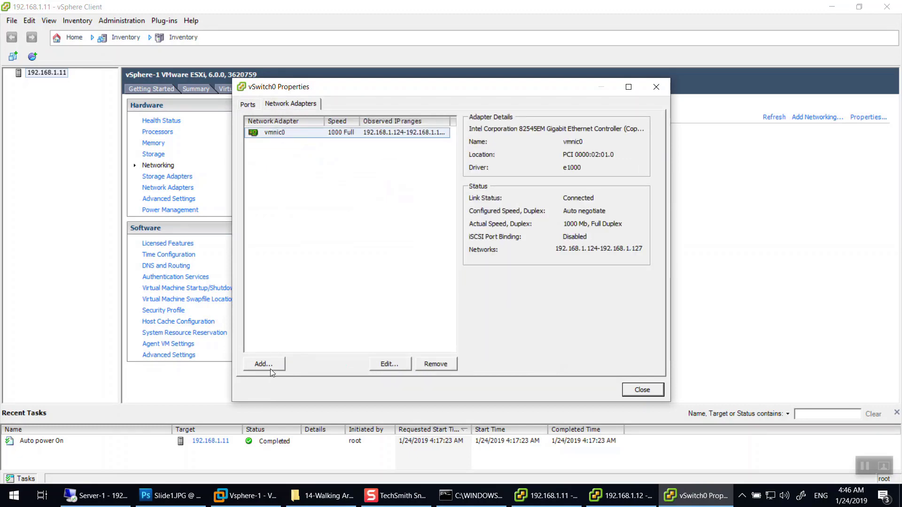
click(269, 366)
click(377, 241)
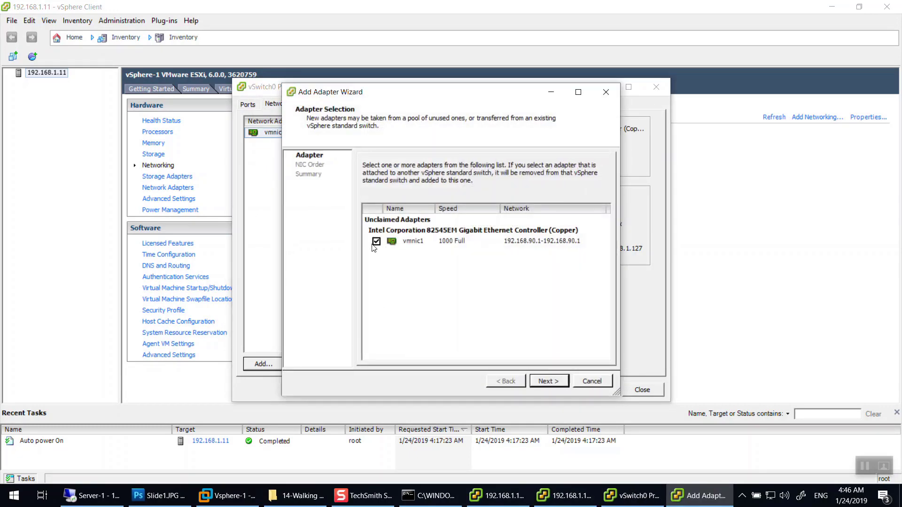
click(549, 382)
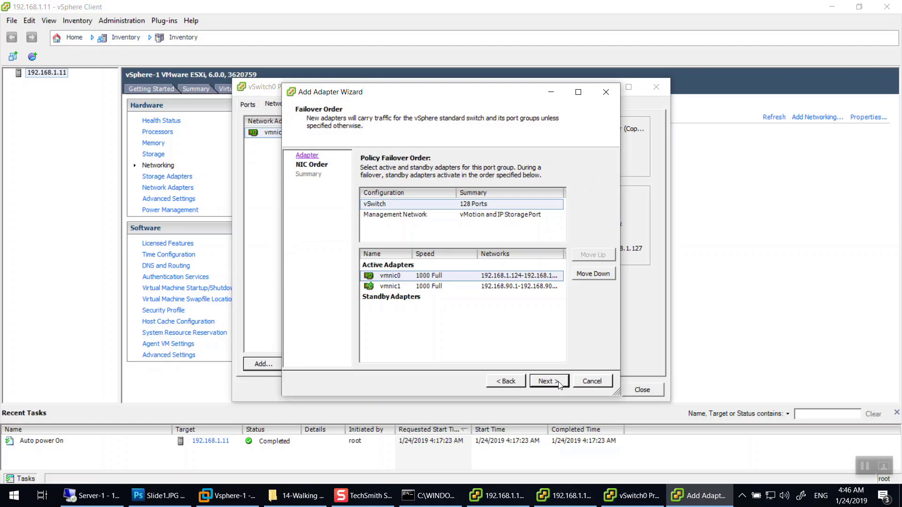
click(549, 382)
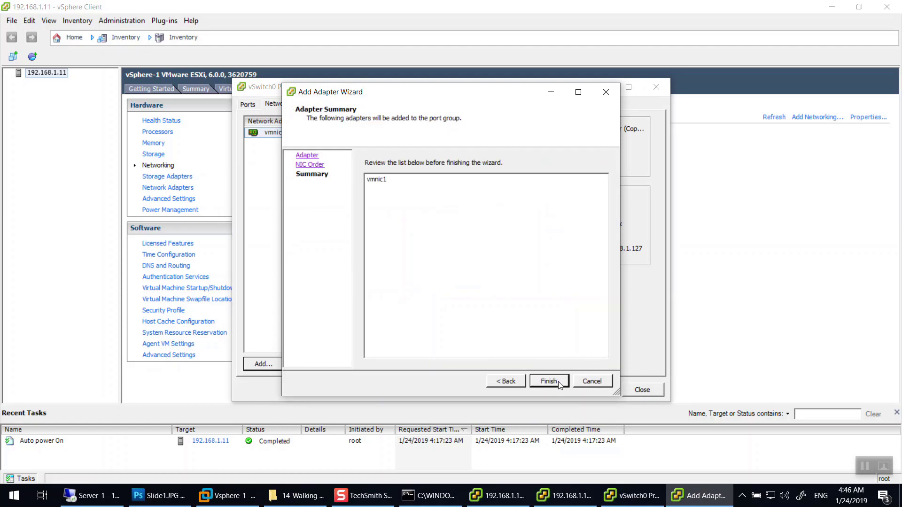
click(558, 382)
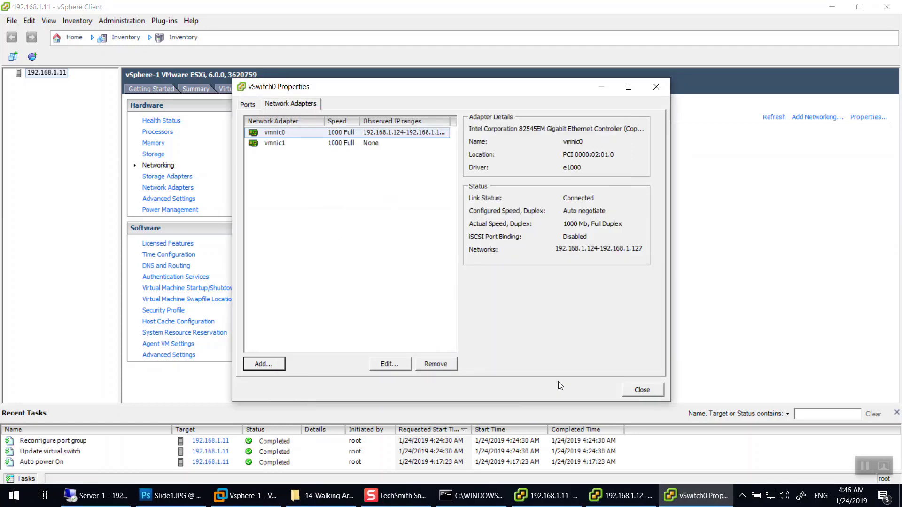
click(642, 390)
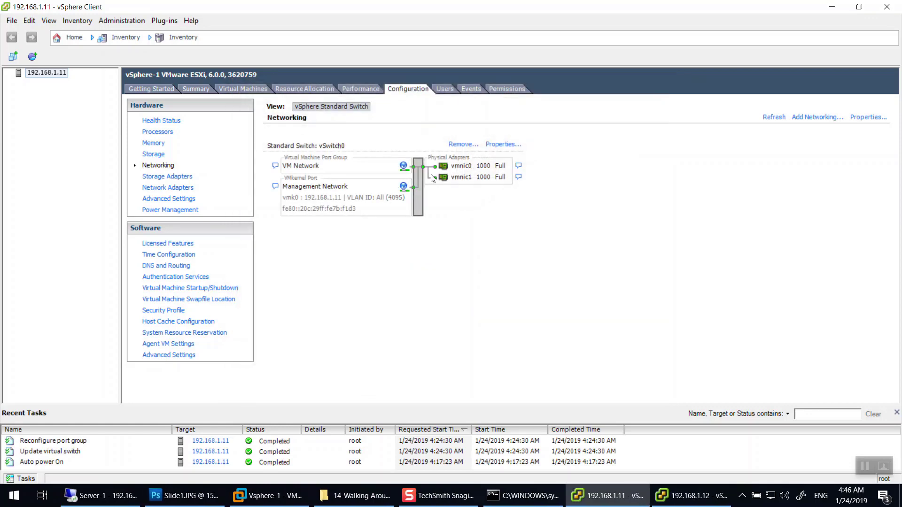
Remove vmnic1 from vSwitch0's network adapters, confirming with Yes.
click(497, 148)
click(286, 106)
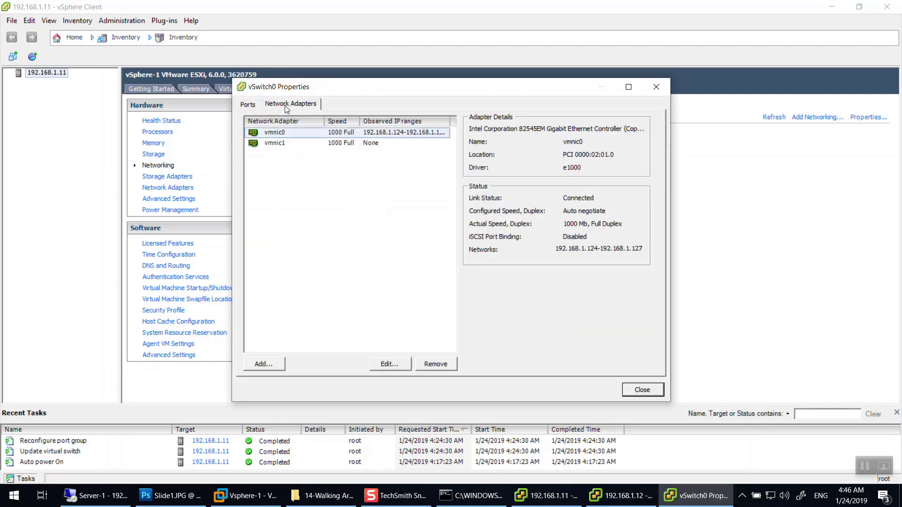
click(329, 143)
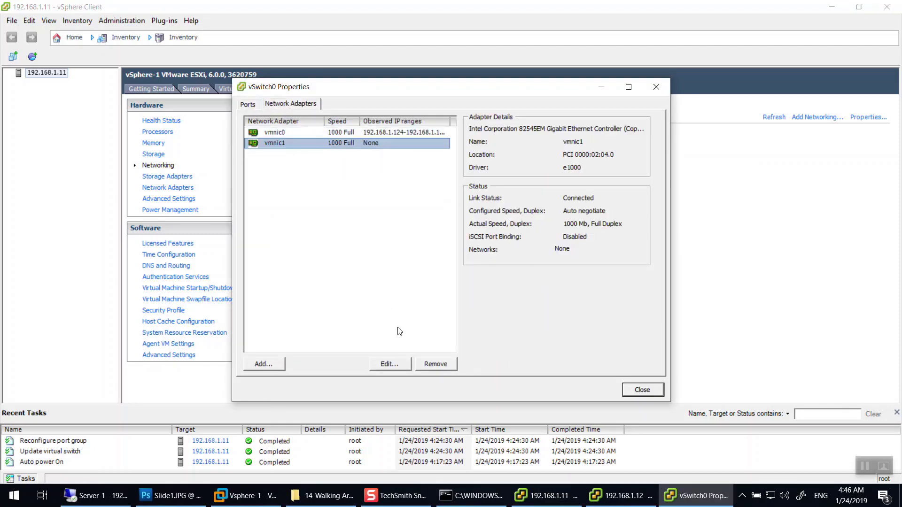
click(436, 364)
click(462, 286)
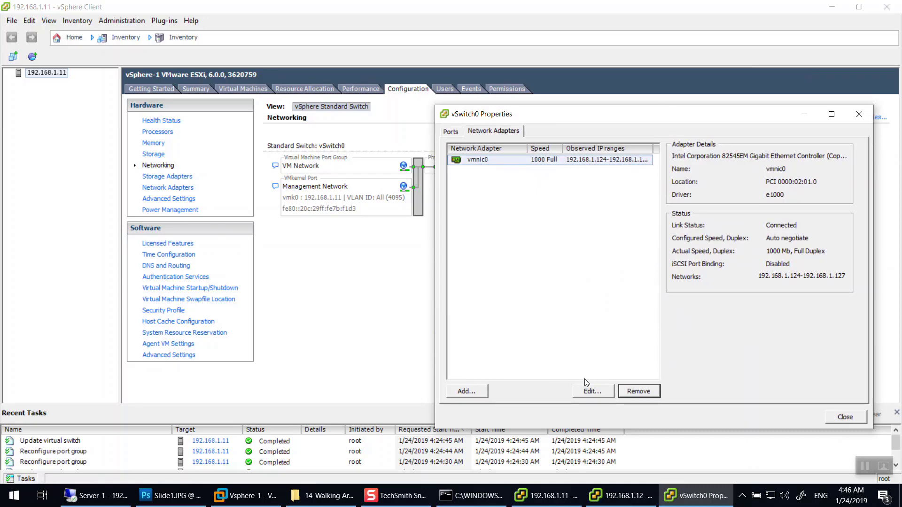
Stage vmnic1 as an extra adapter for vSwitch0 and review its NIC failover order.
click(464, 391)
click(399, 241)
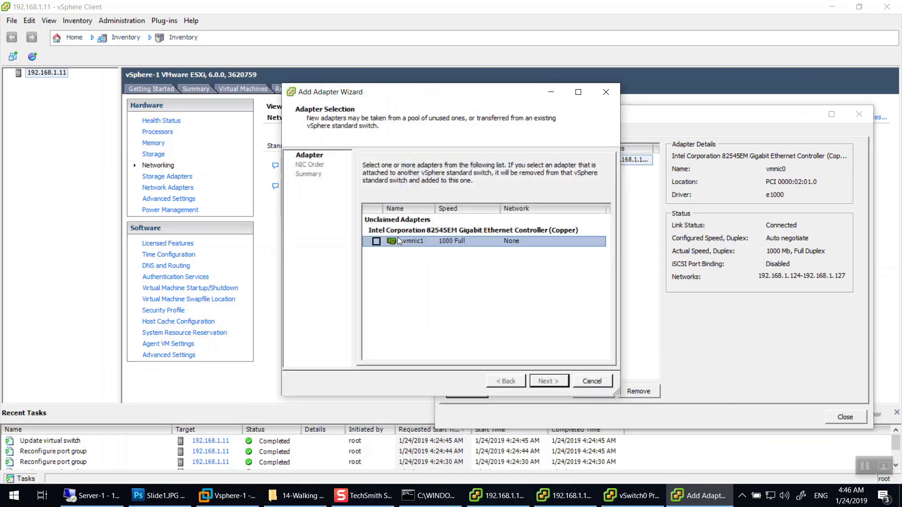
click(376, 242)
click(549, 380)
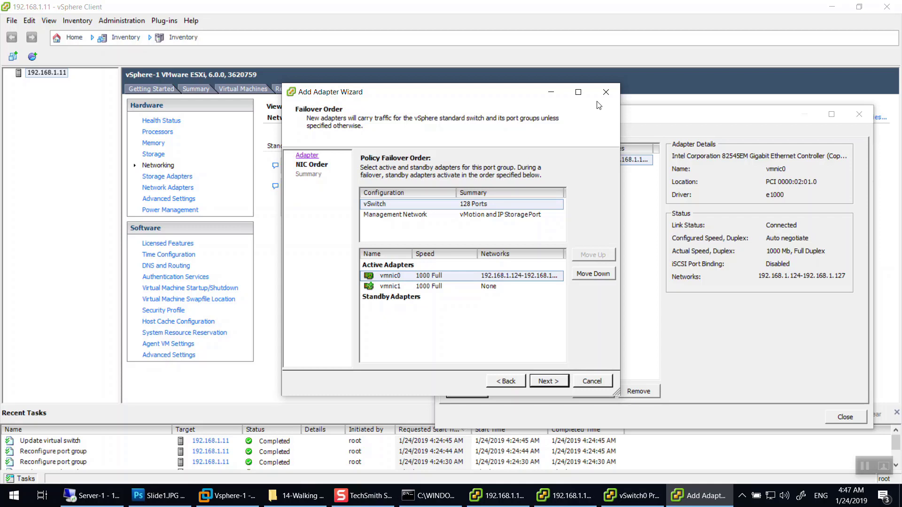
click(372, 287)
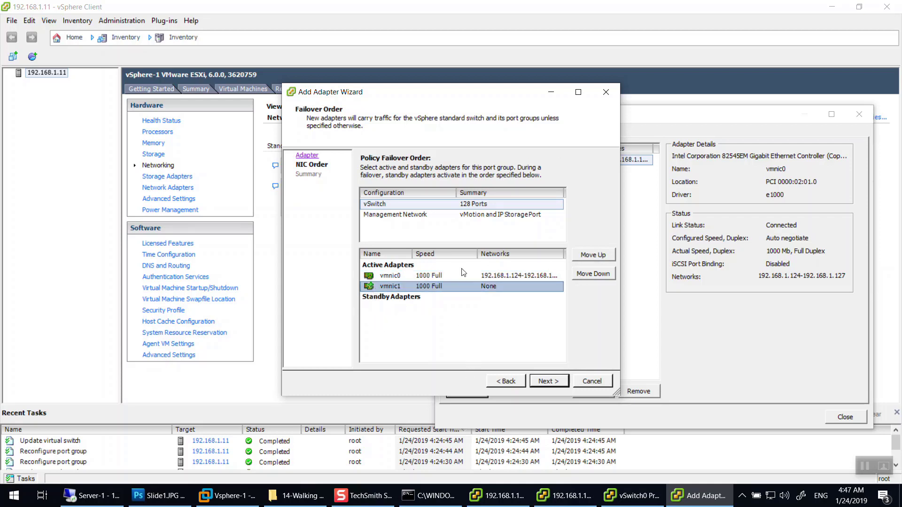
click(439, 279)
click(399, 286)
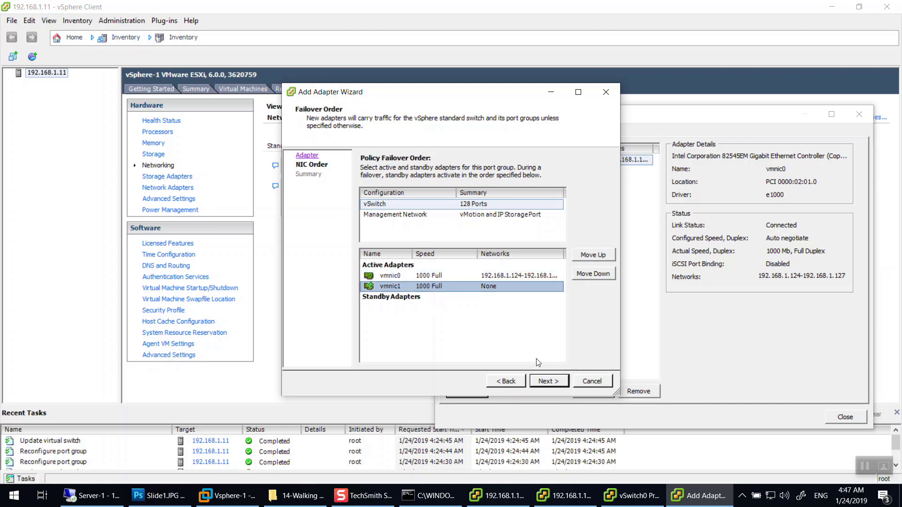
click(548, 381)
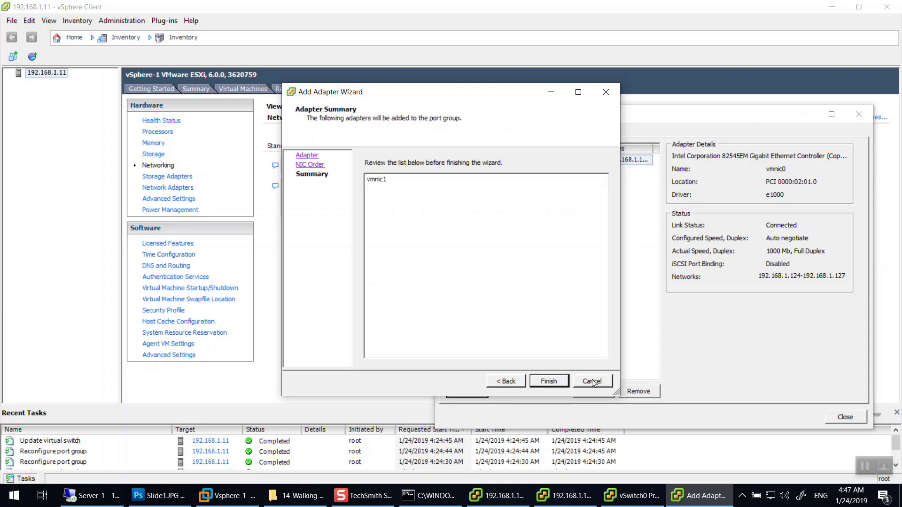
Cancel adding vmnic1 and show vSwitch0's ports: vSwitch, VM Network and Management Network.
click(593, 383)
click(451, 133)
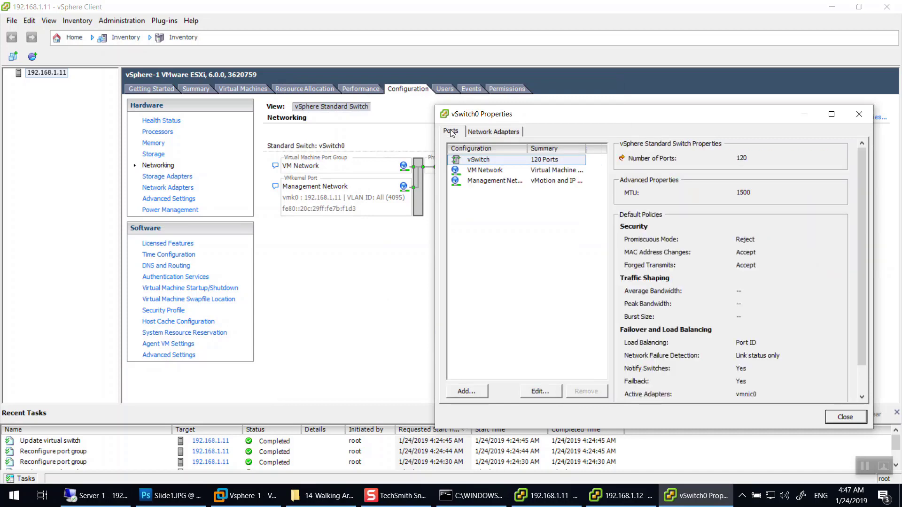
click(468, 391)
Abandon the new Virtual Machine port group on vSwitch0 and close vSwitch0 Properties.
click(622, 396)
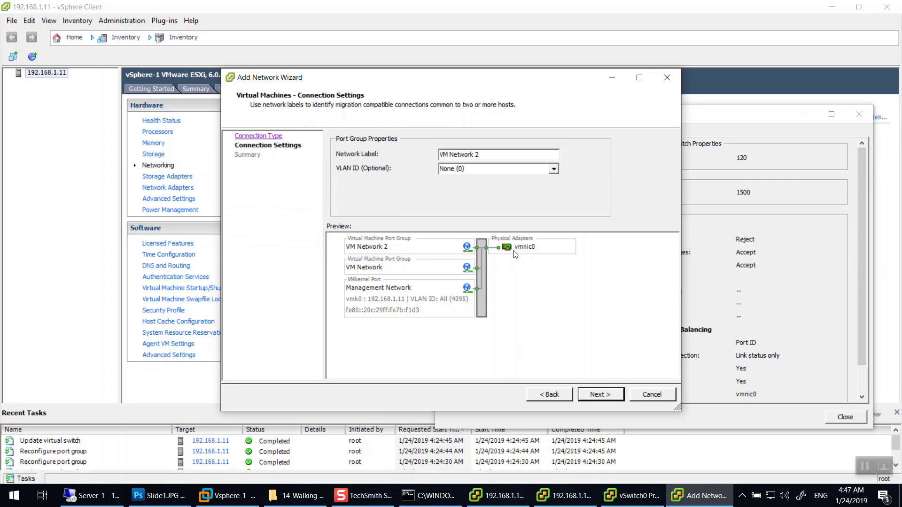
drag(502, 153, 398, 156)
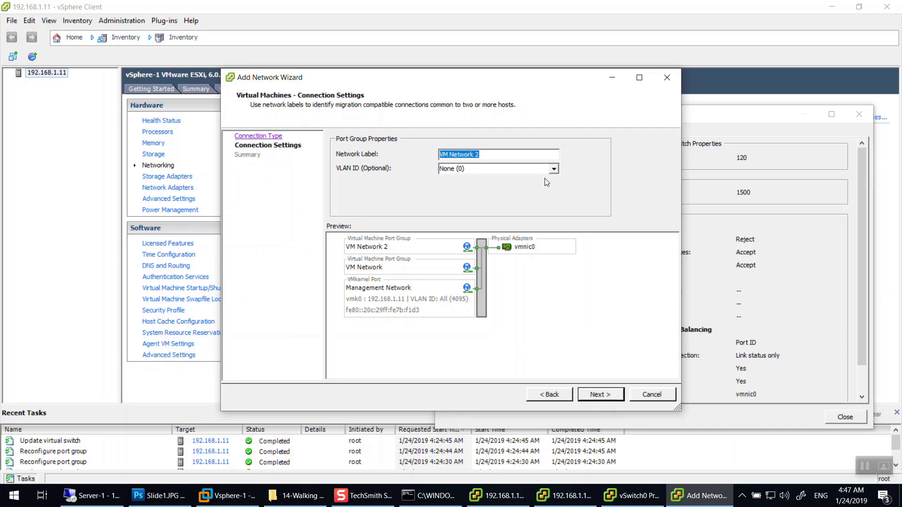
click(652, 395)
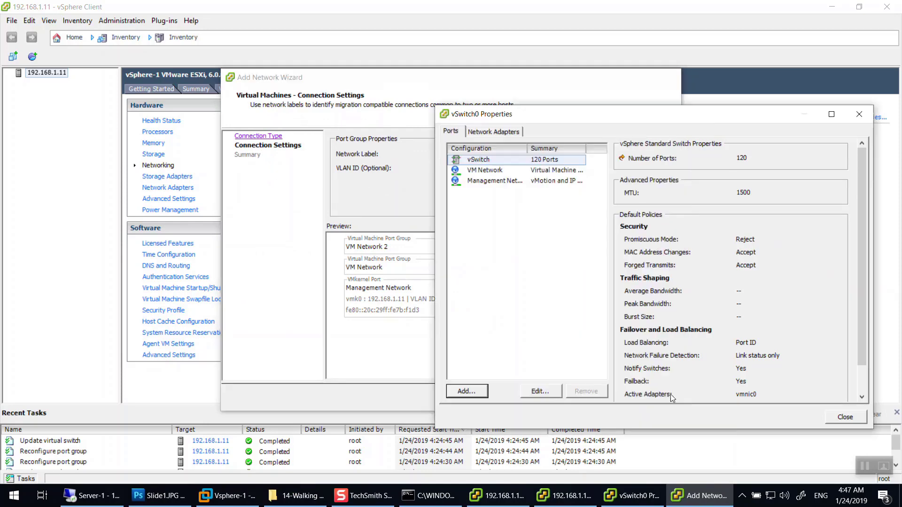
click(845, 417)
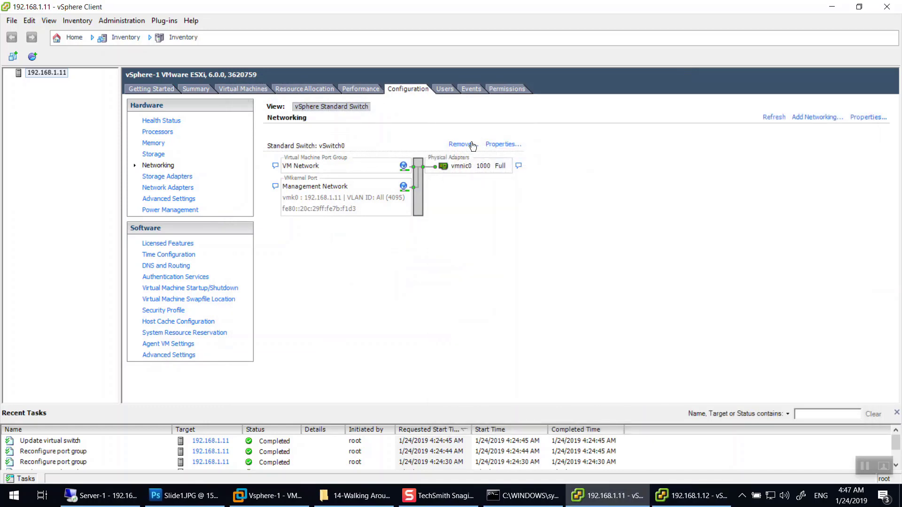
click(817, 117)
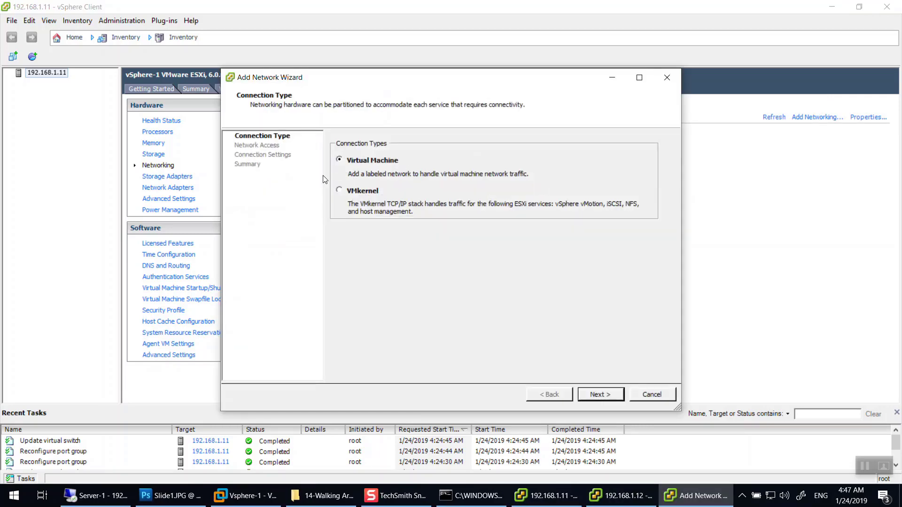
key(Escape)
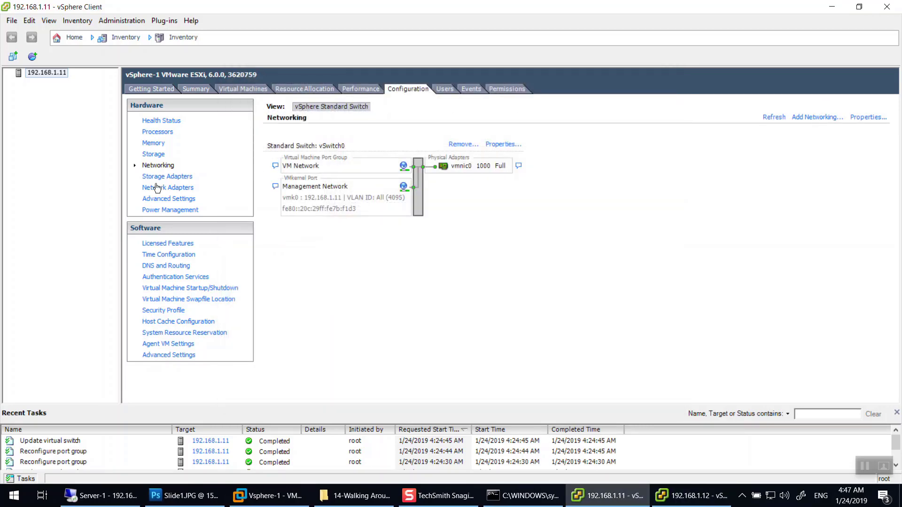
click(159, 187)
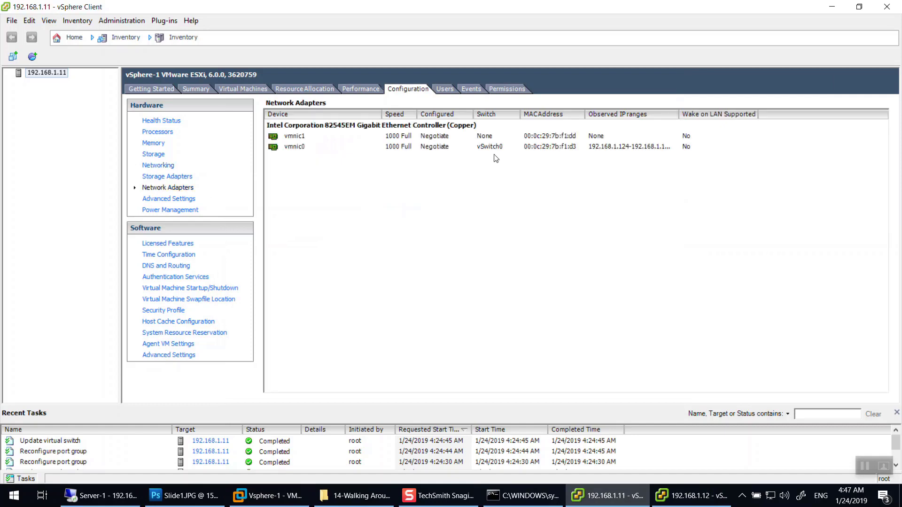
click(498, 150)
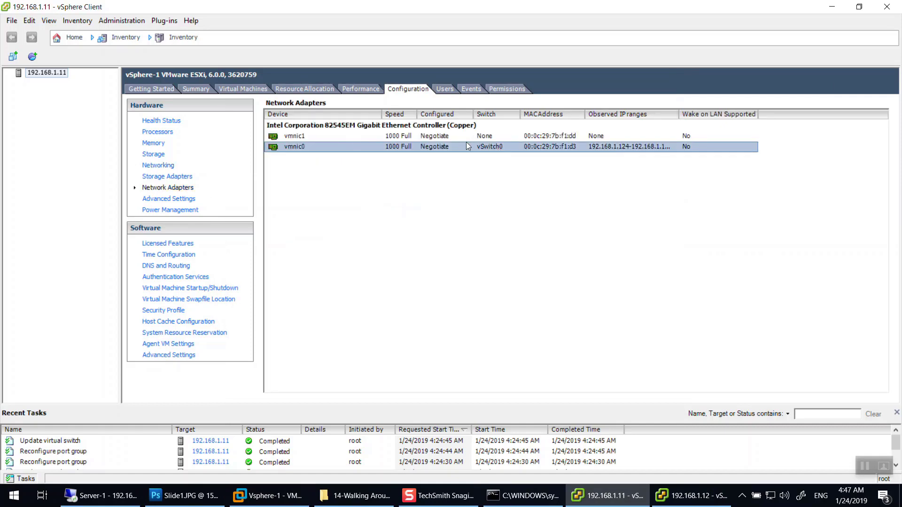
click(329, 136)
click(167, 178)
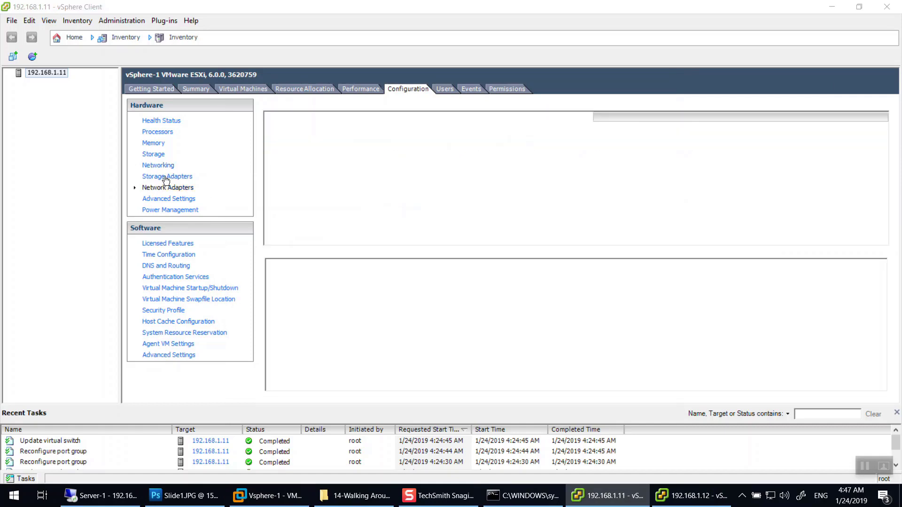
click(158, 165)
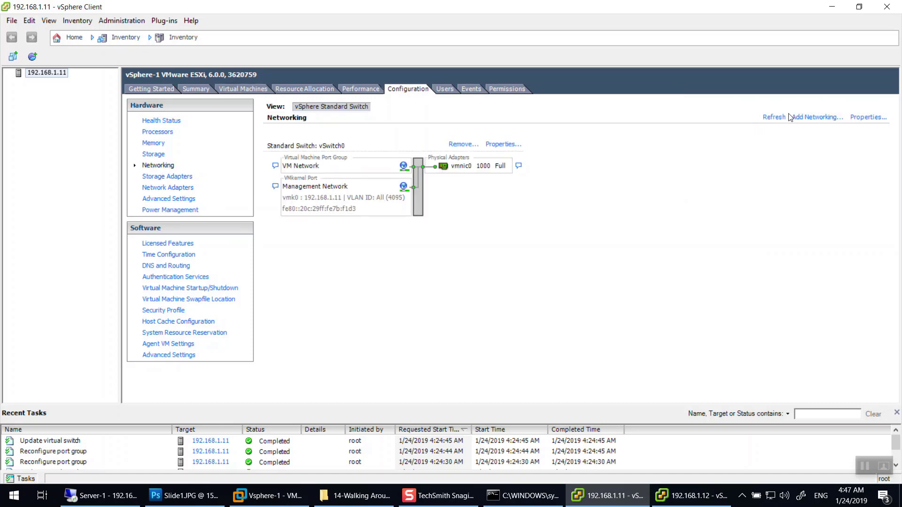
click(807, 119)
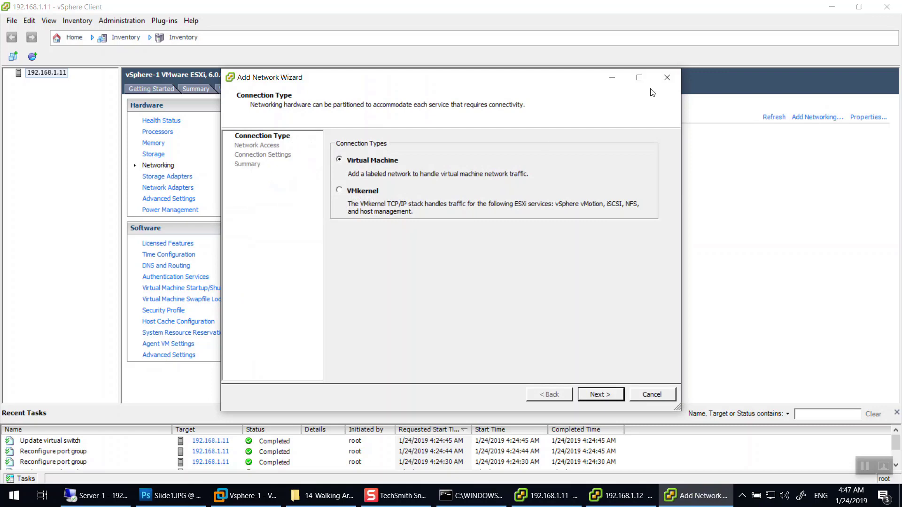
click(665, 77)
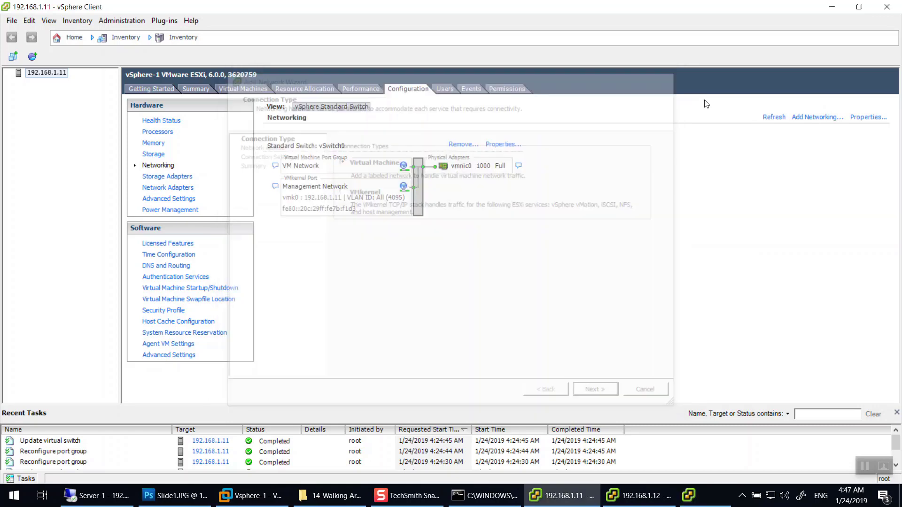
click(503, 145)
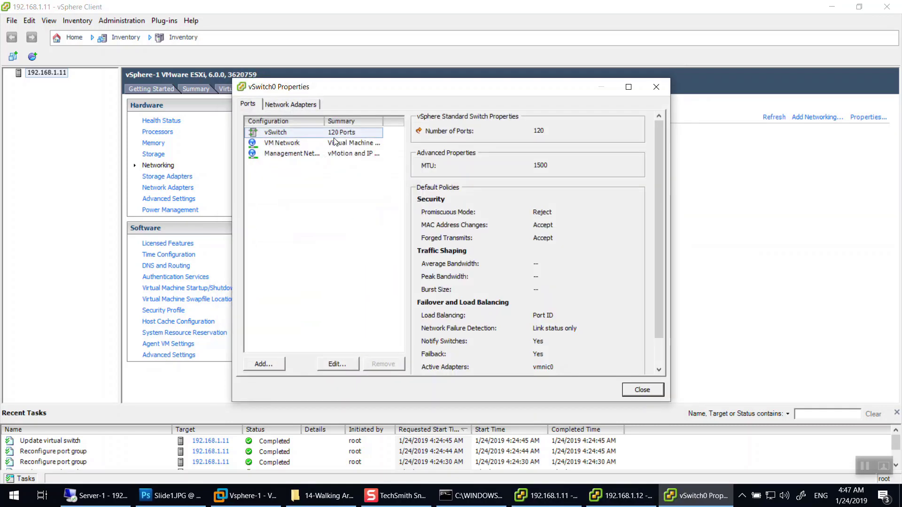
click(275, 132)
click(264, 364)
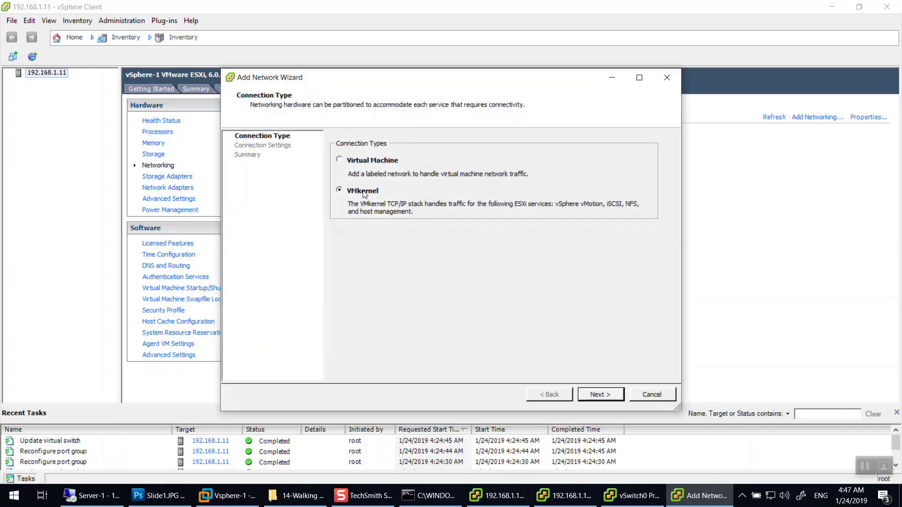
click(603, 397)
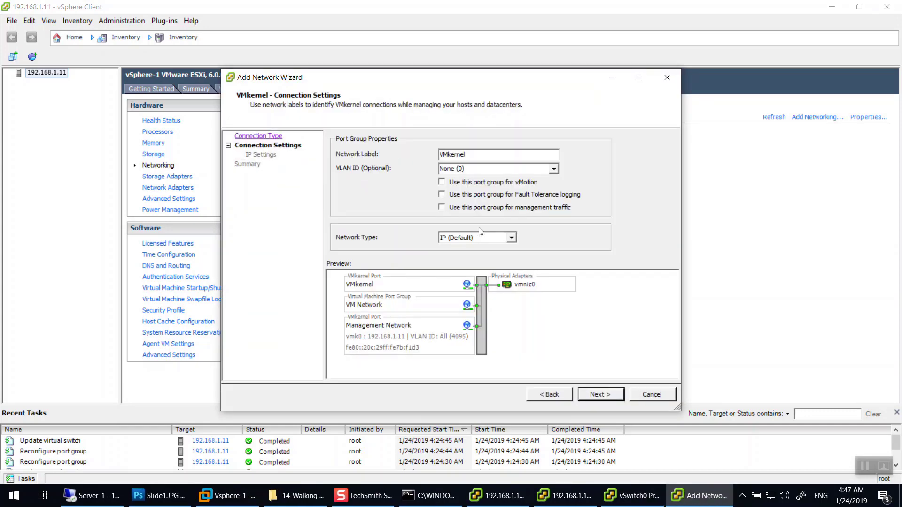
click(552, 394)
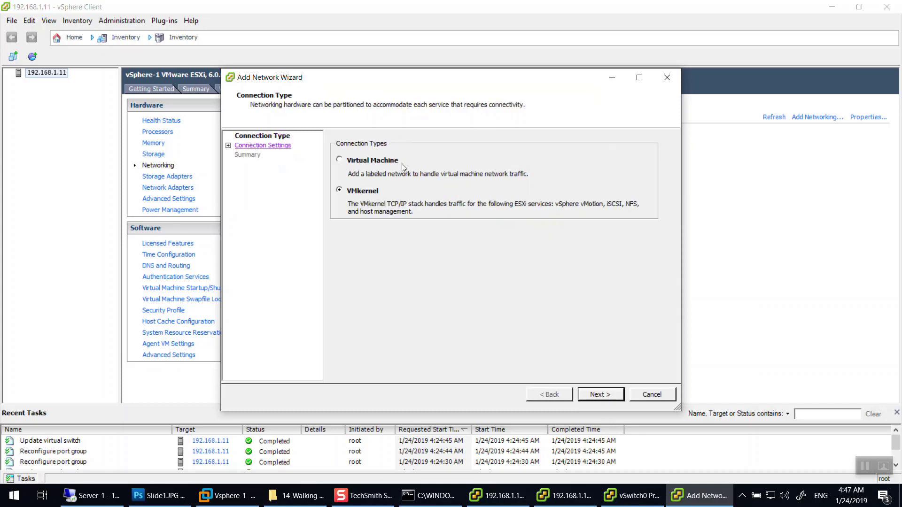
click(346, 161)
click(601, 395)
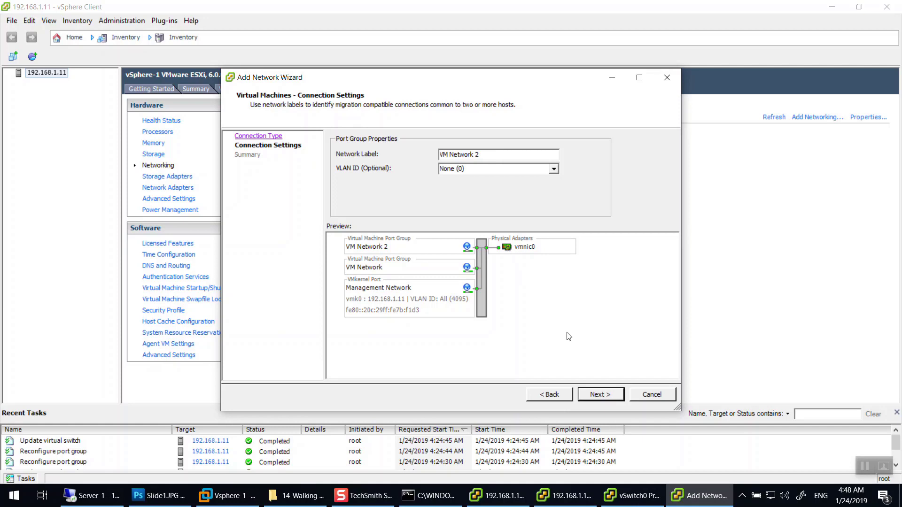
click(606, 400)
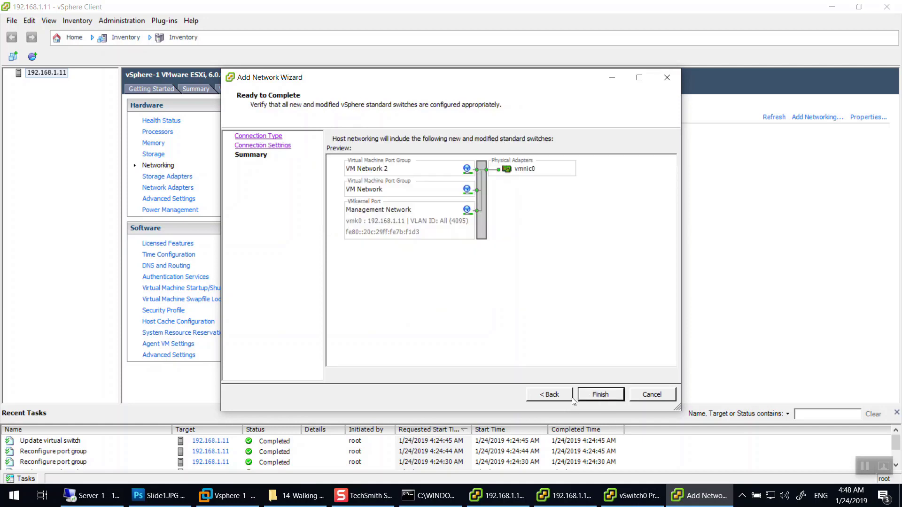
click(651, 395)
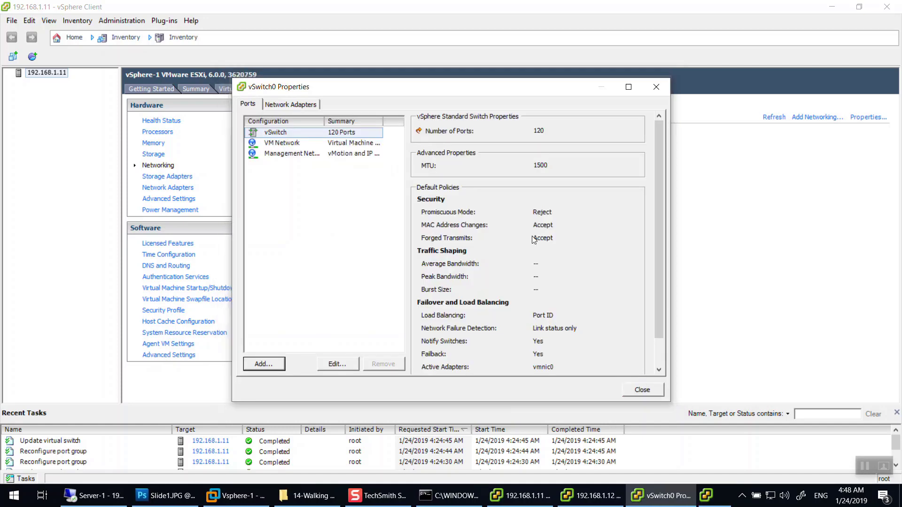
click(271, 133)
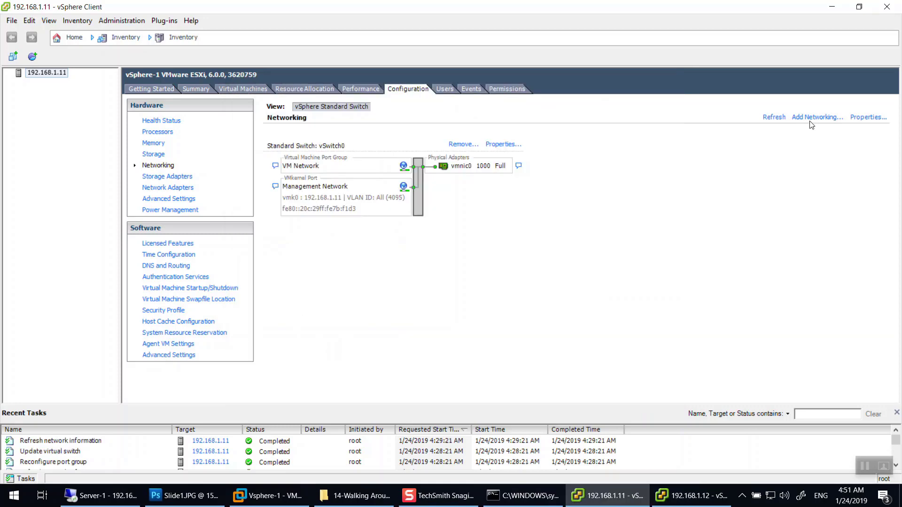
Create a new standard switch on vmnic1 with the default VM Network 2 virtual machine port group.
click(815, 117)
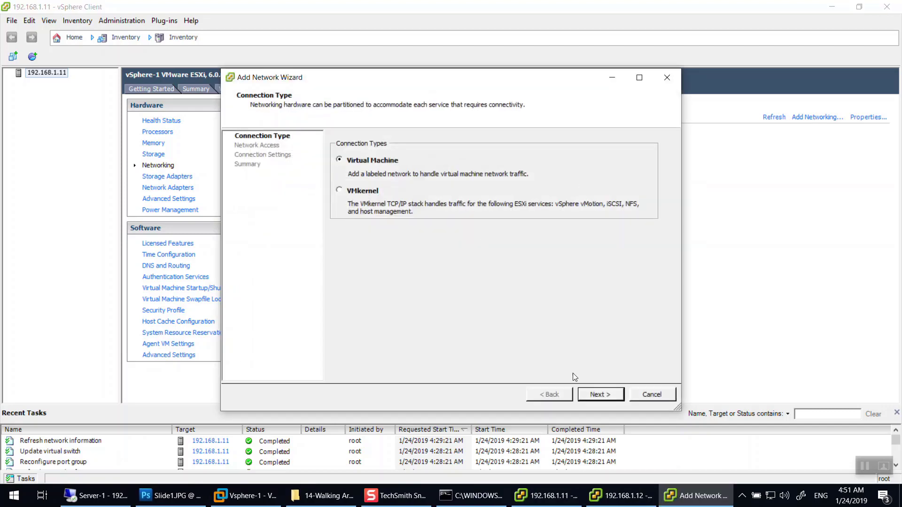
click(600, 395)
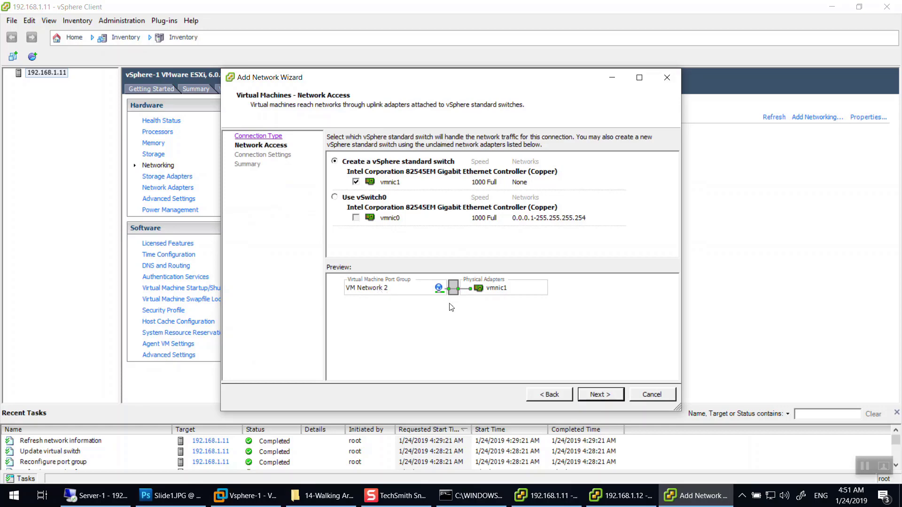
click(603, 400)
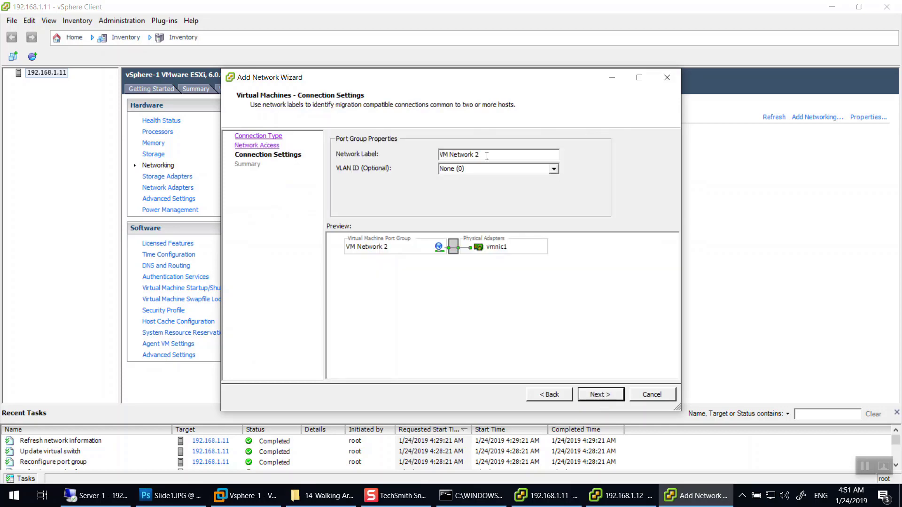
click(595, 394)
click(595, 394)
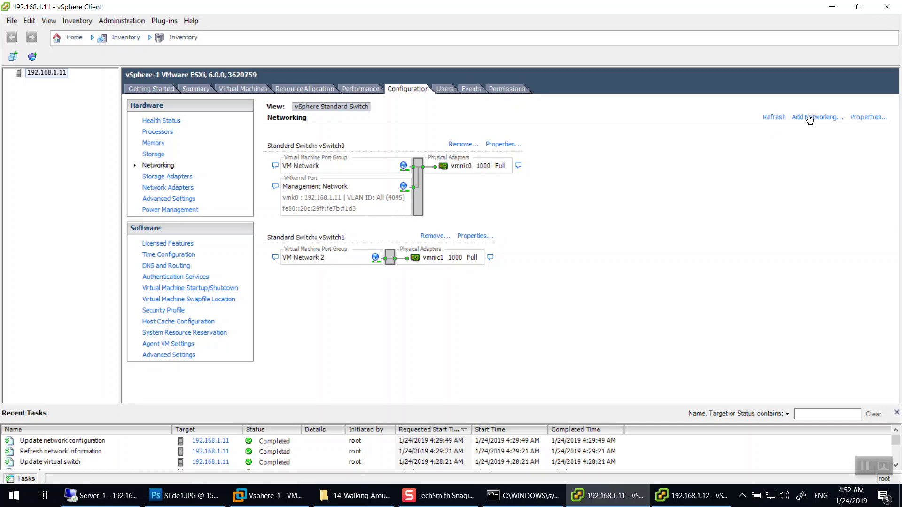
click(474, 236)
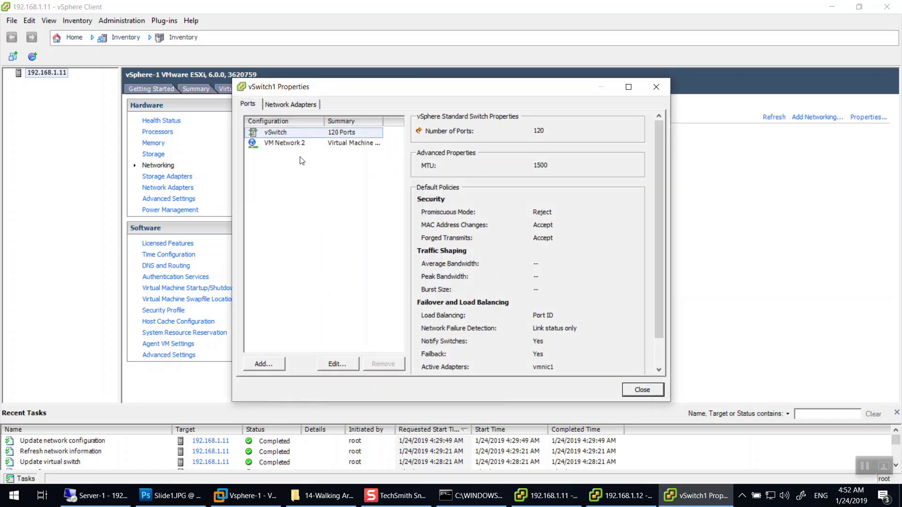
On vSwitch1's Network Adapters tab, start adding an adapter twice and cancel both times.
click(291, 104)
click(263, 364)
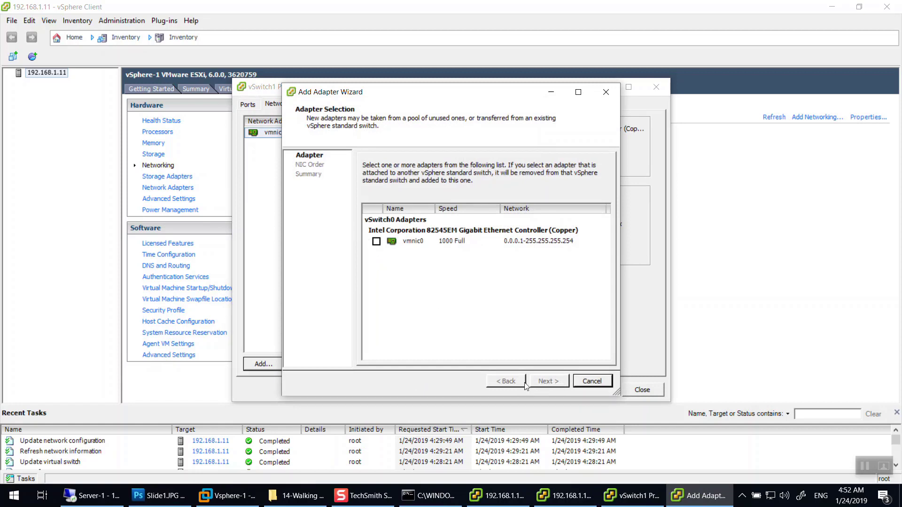
click(592, 381)
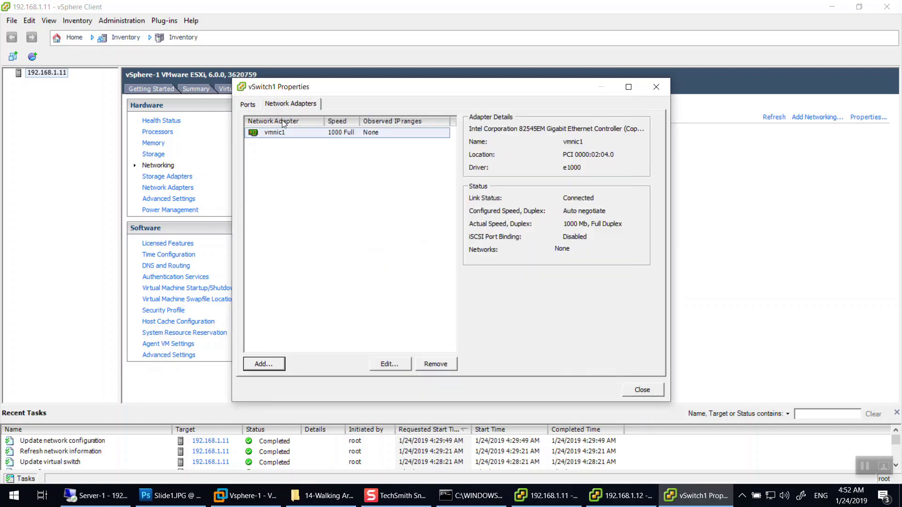
click(270, 366)
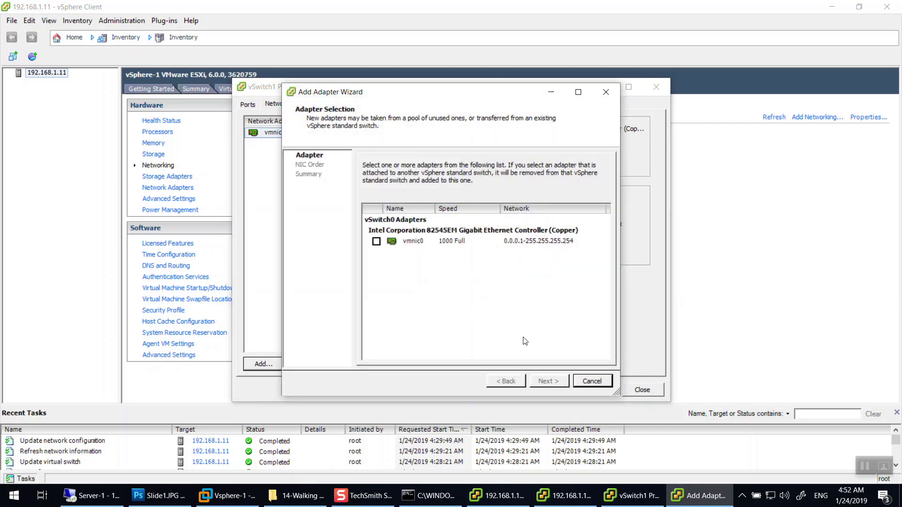
key(Escape)
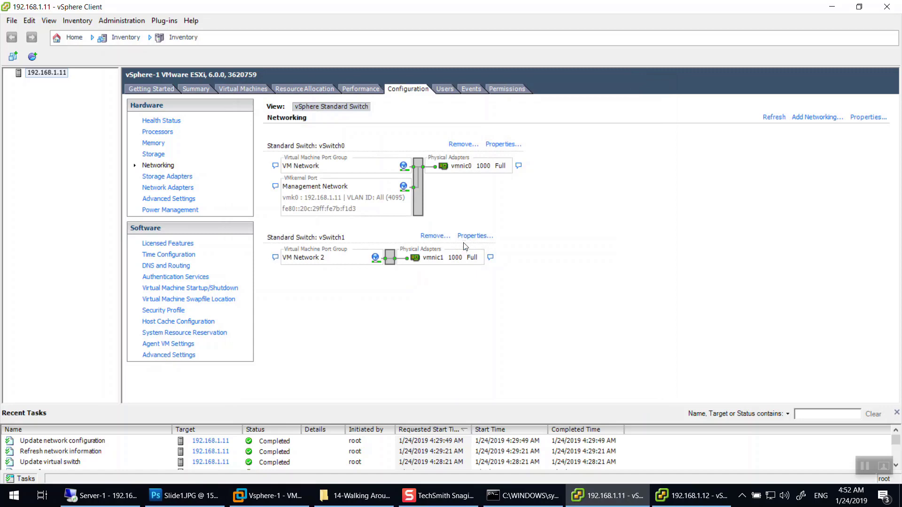
Add a virtual machine port group labelled IT with VLAN ID 10 on vSwitch1.
click(817, 118)
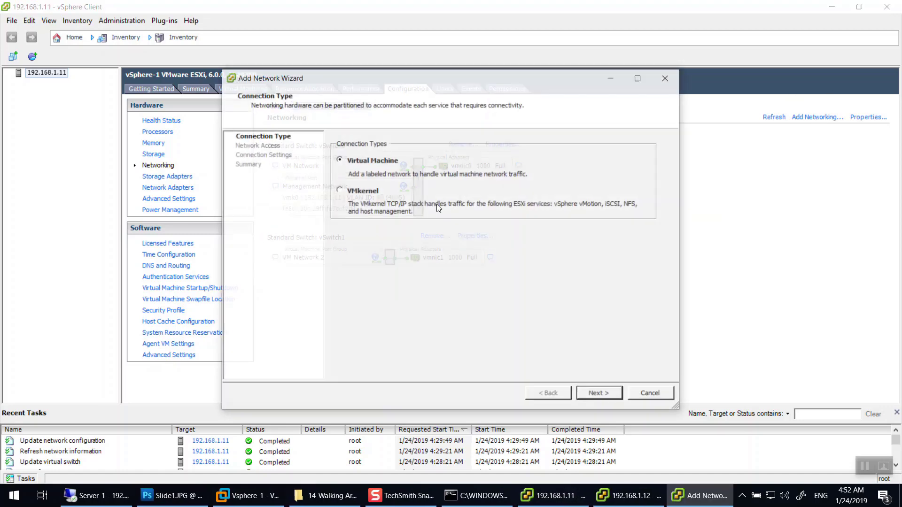
click(610, 393)
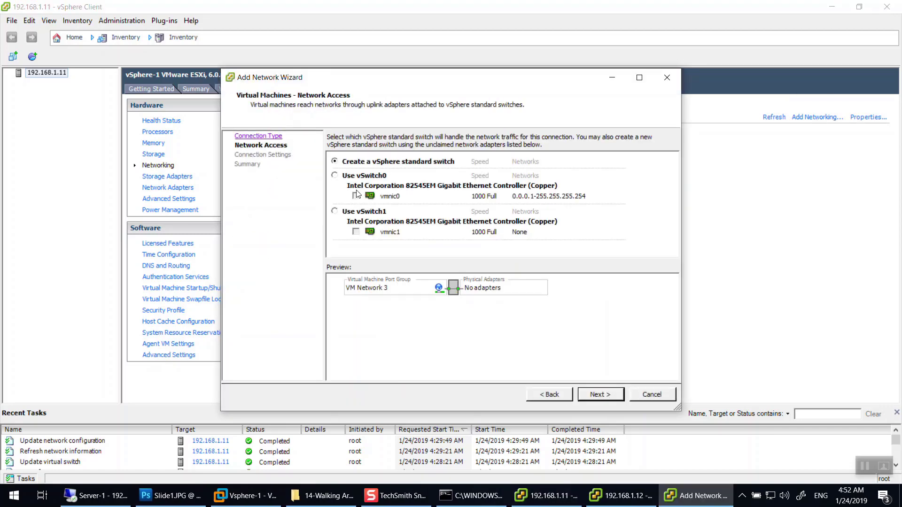
click(335, 212)
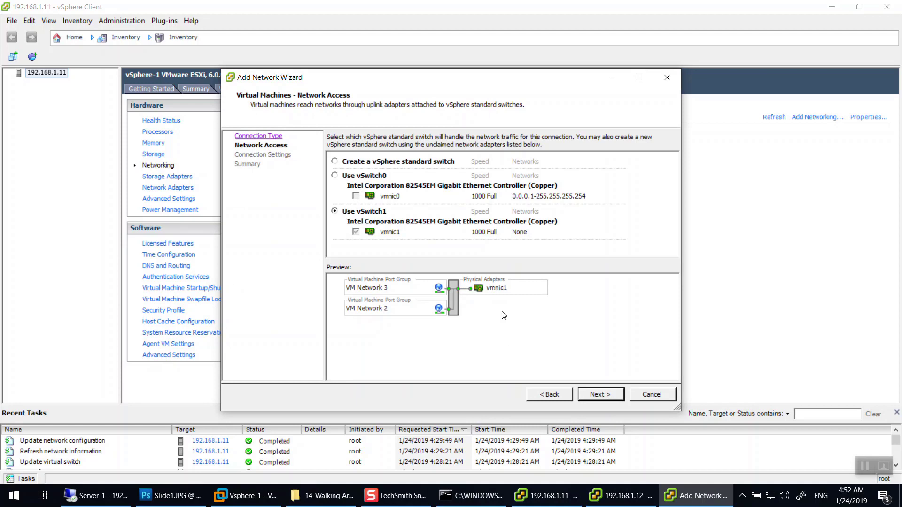
click(596, 394)
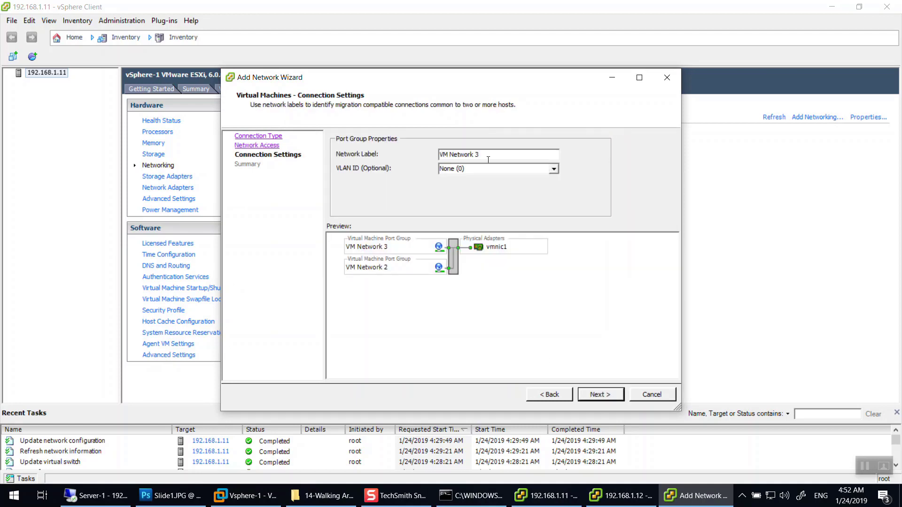
key(BackSpace)
key(BackSpace)
key(BackSpace)
key(BackSpace)
key(BackSpace)
key(BackSpace)
key(BackSpace)
key(BackSpace)
key(BackSpace)
key(BackSpace)
key(BackSpace)
text(IT)
key(Tab)
text(10)
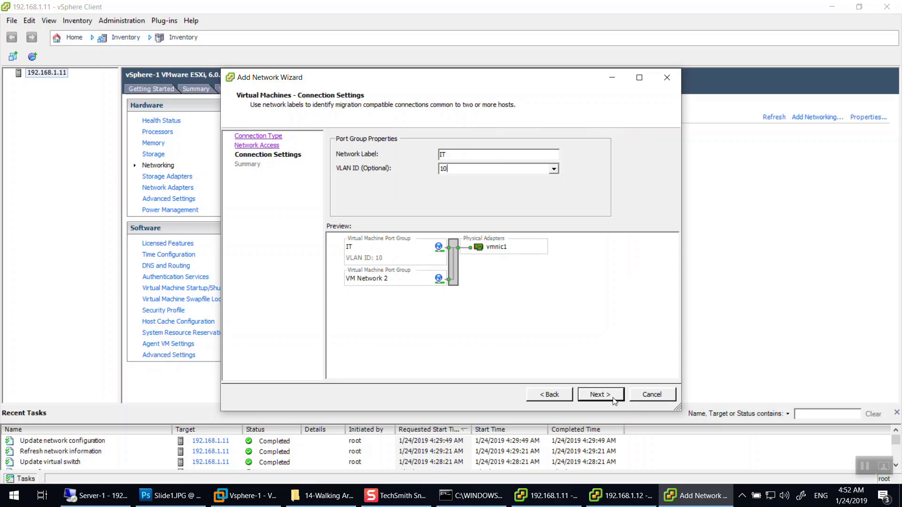
click(611, 397)
click(611, 397)
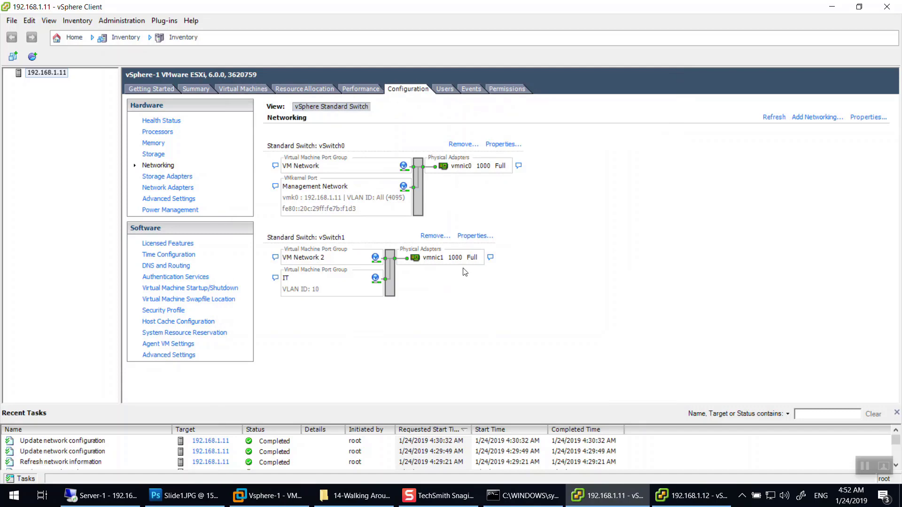
Add a second port group on vSwitch1 labelled HR with VLAN ID 20.
click(808, 117)
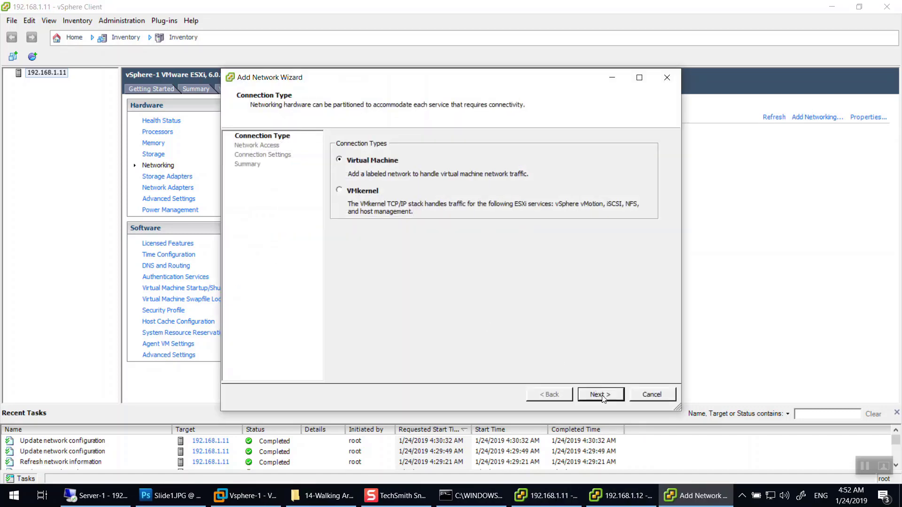
click(600, 394)
click(355, 210)
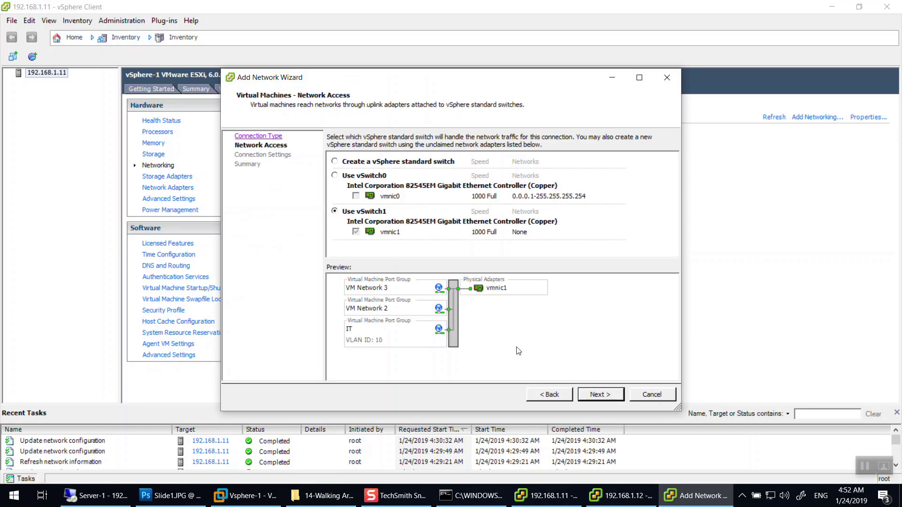
click(603, 395)
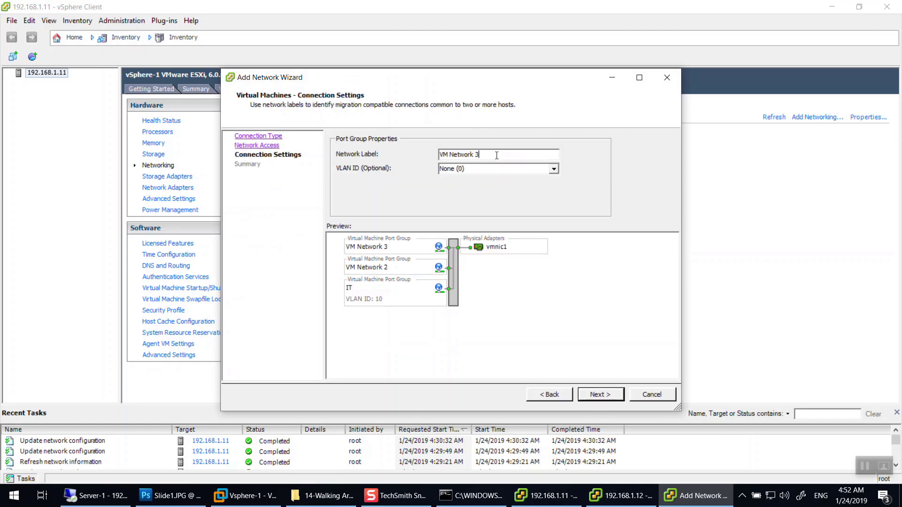
drag(496, 155, 267, 169)
text(HR)
key(Tab)
text(20)
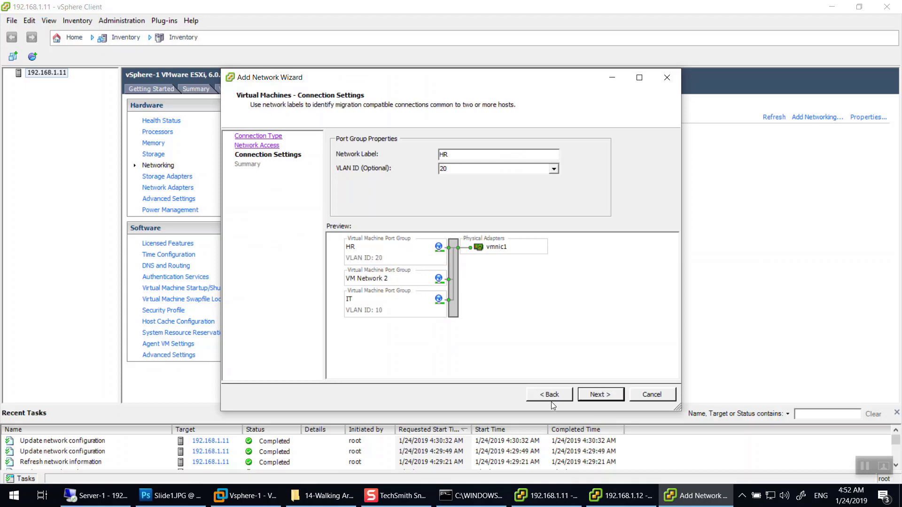
click(600, 395)
click(601, 394)
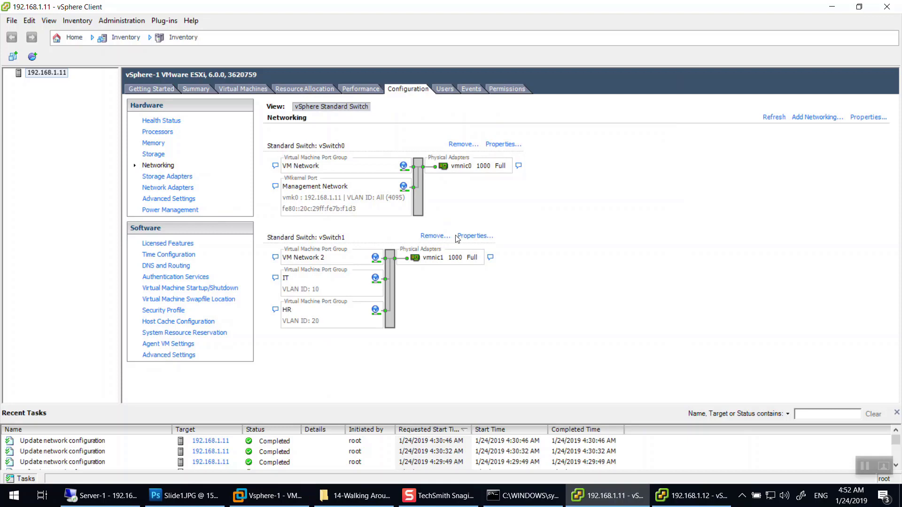
click(693, 496)
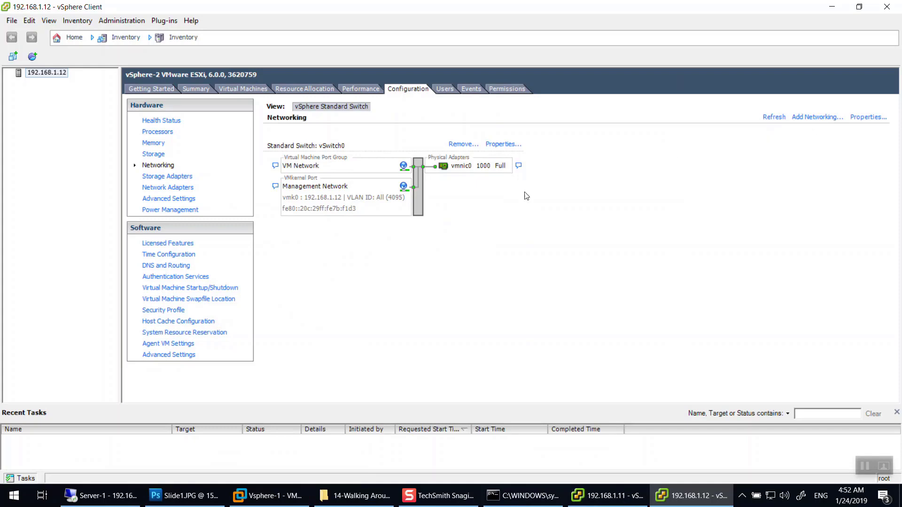
On host 192.168.1.12, create a new standard switch on vmnic1 keeping the VM Network 2 label.
click(601, 395)
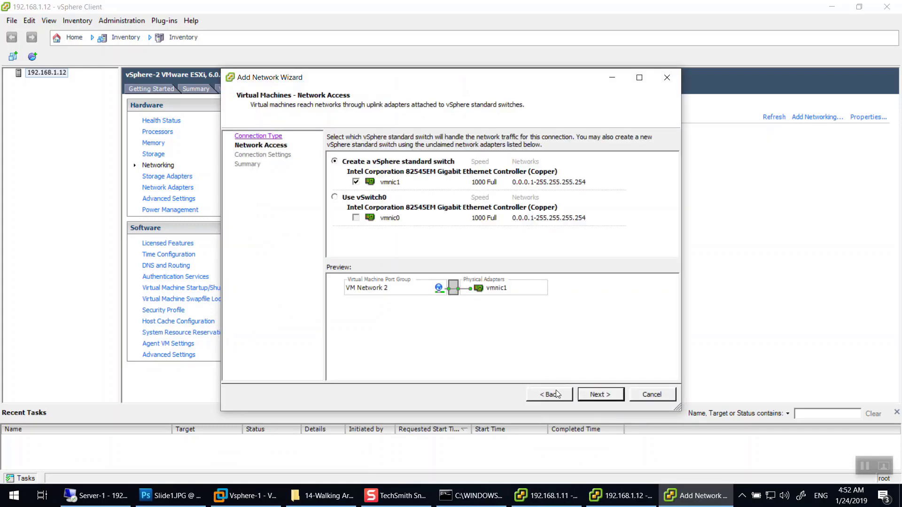
click(335, 196)
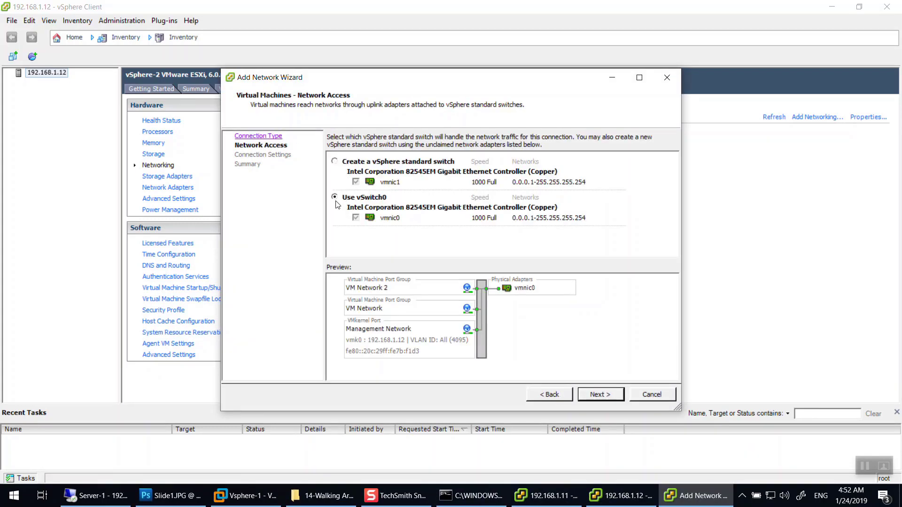
click(334, 161)
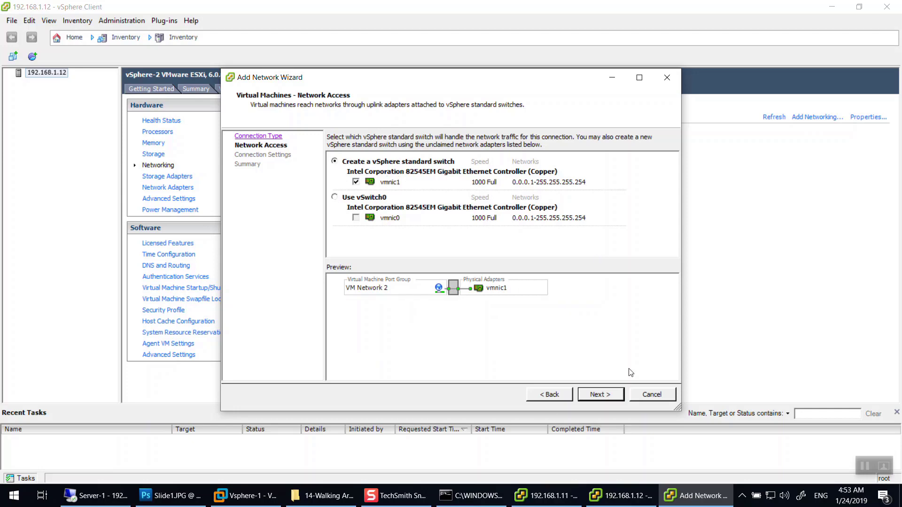
click(600, 395)
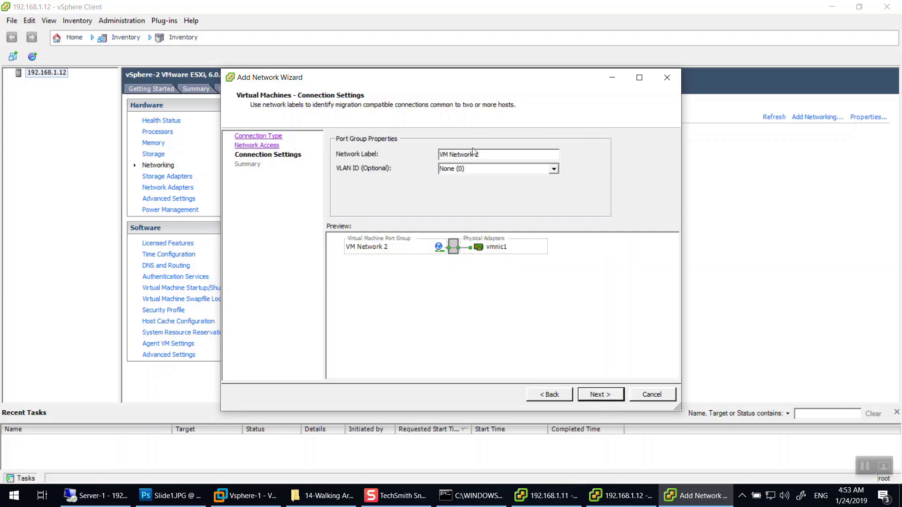
double_click(486, 155)
click(600, 395)
click(599, 394)
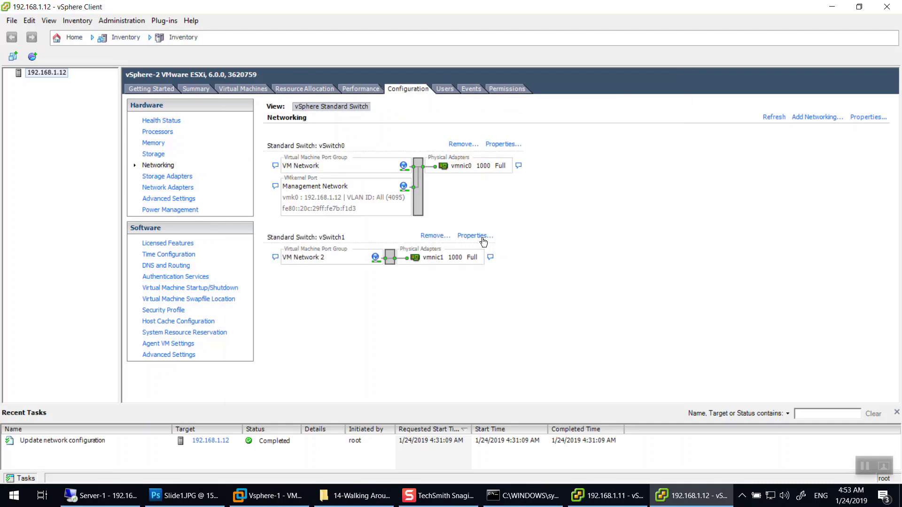
On host 192.168.1.12, add port group IT with VLAN ID 10 to vSwitch1.
click(795, 118)
click(598, 393)
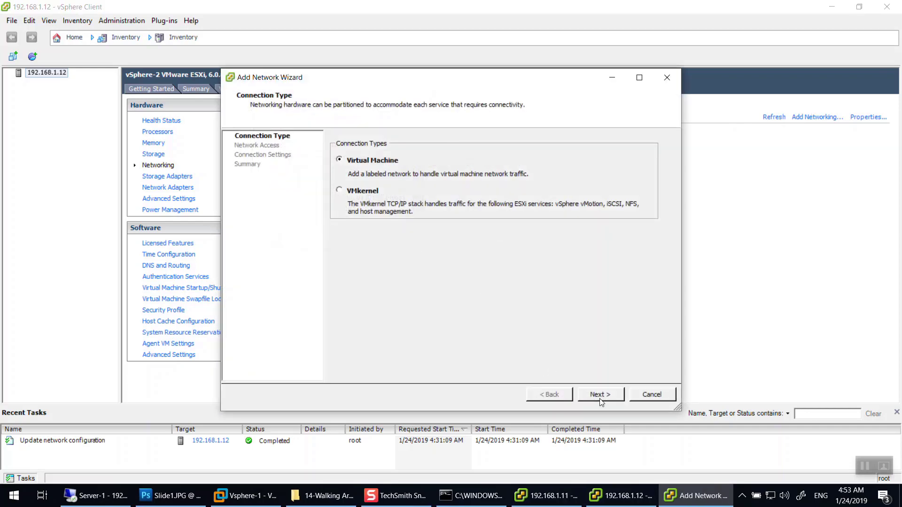
click(339, 212)
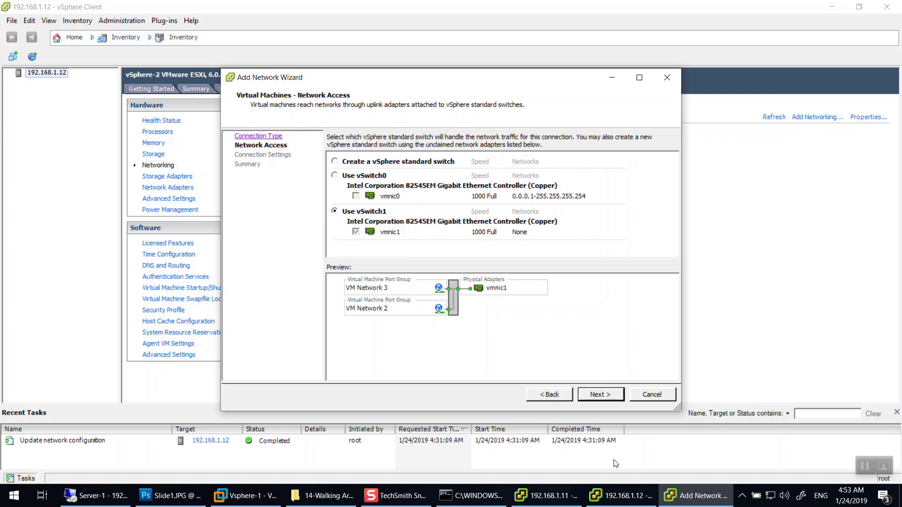
click(611, 398)
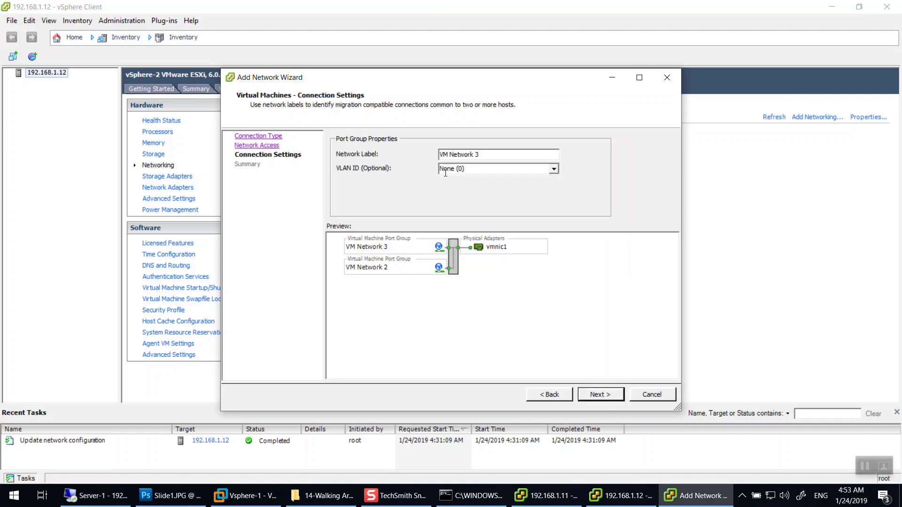
key(BackSpace)
key(BackSpace)
key(BackSpace)
key(BackSpace)
key(BackSpace)
key(BackSpace)
key(BackSpace)
key(BackSpace)
key(BackSpace)
key(BackSpace)
key(BackSpace)
drag(514, 83, 630, 71)
text(IT)
key(Tab)
text(10)
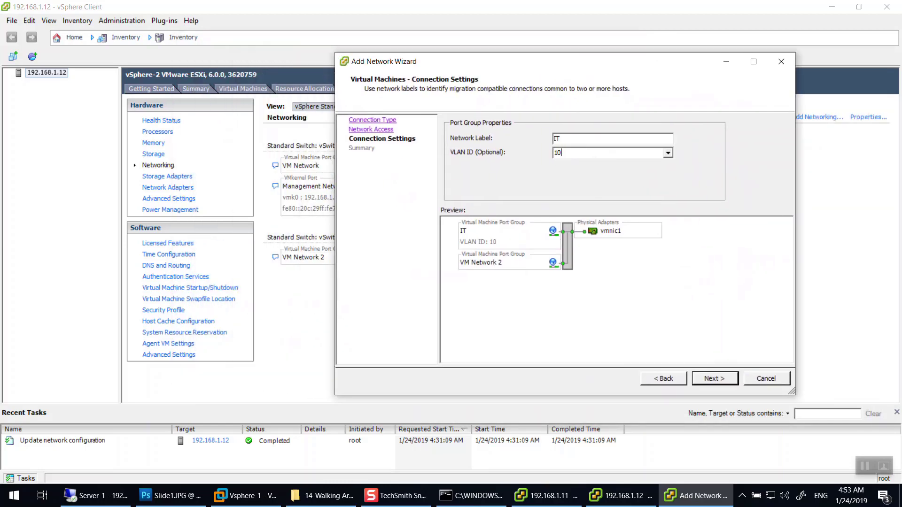
click(714, 378)
click(715, 378)
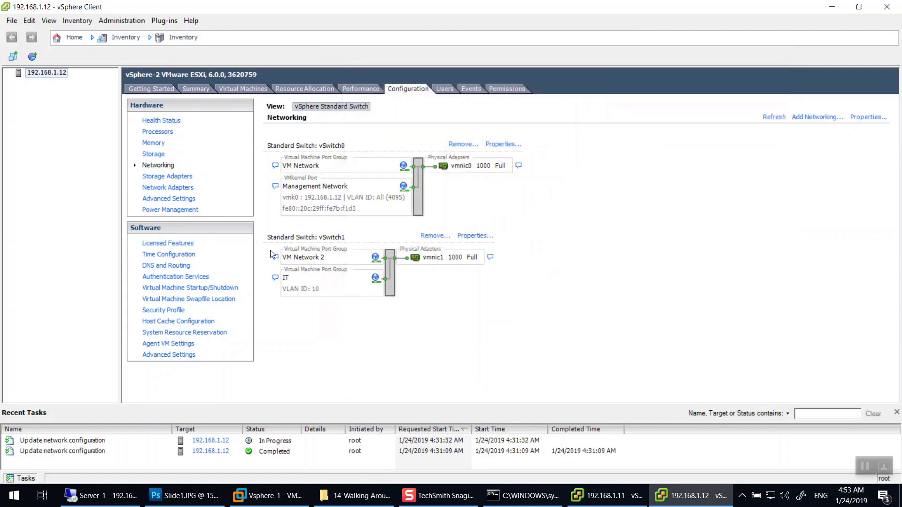
Add port group HR with VLAN ID 20 to vSwitch1 on host 192.168.1.12.
click(819, 117)
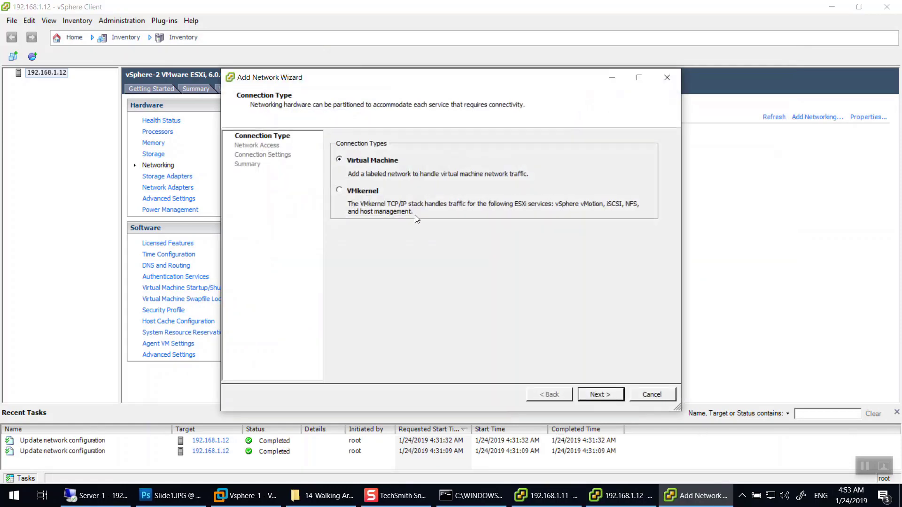
click(600, 395)
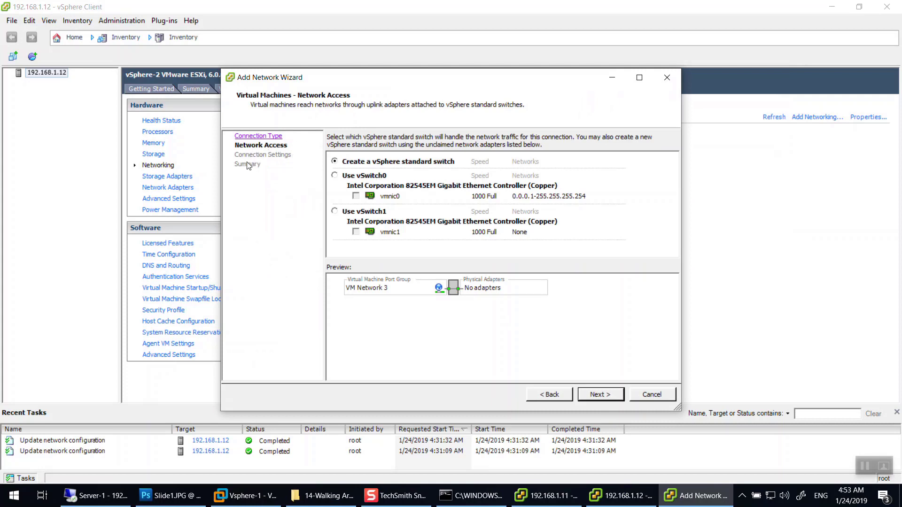
click(334, 211)
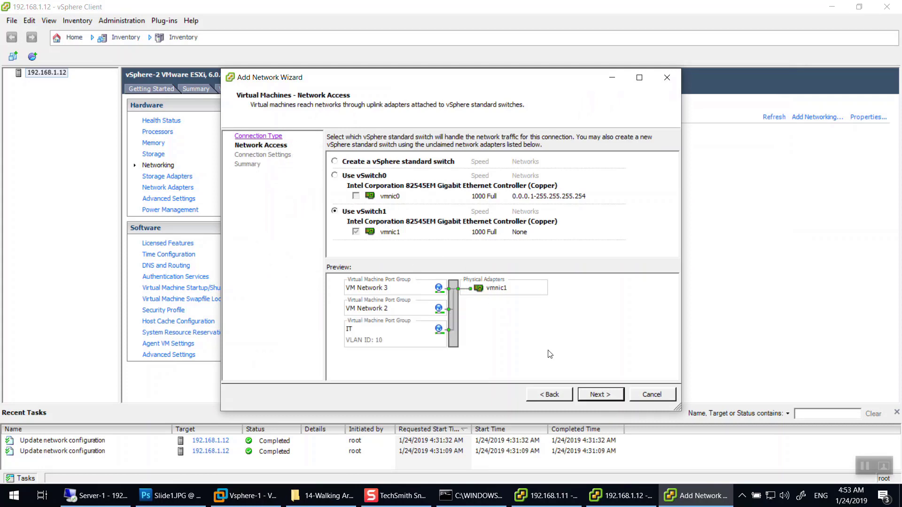
click(608, 399)
triple_click(487, 157)
text(HR)
key(Tab)
text(20)
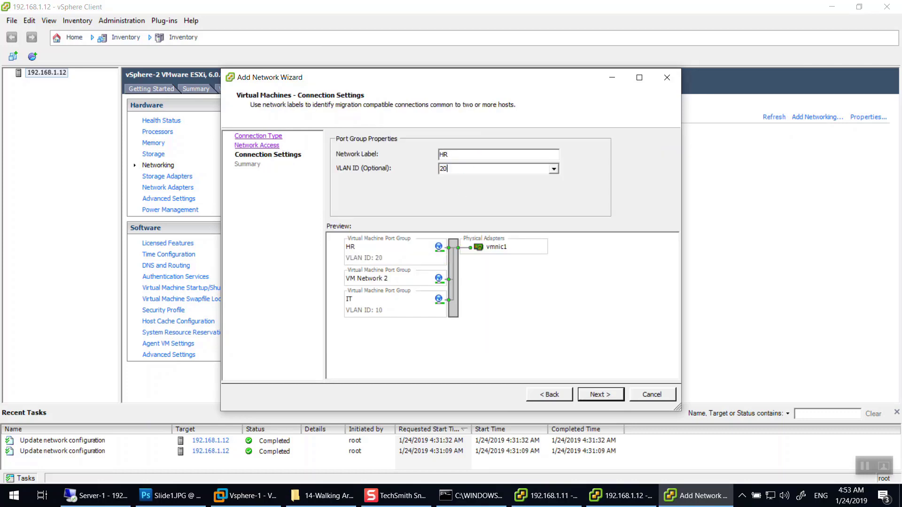
click(603, 399)
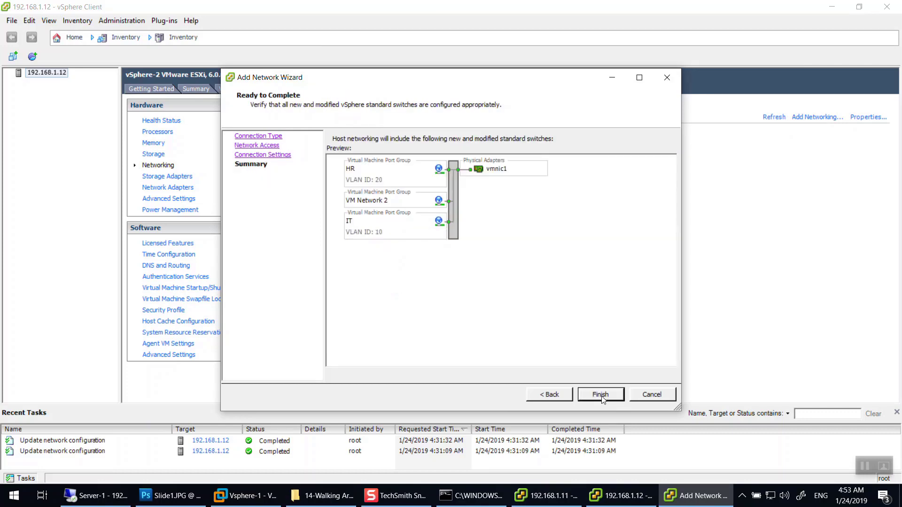
click(603, 399)
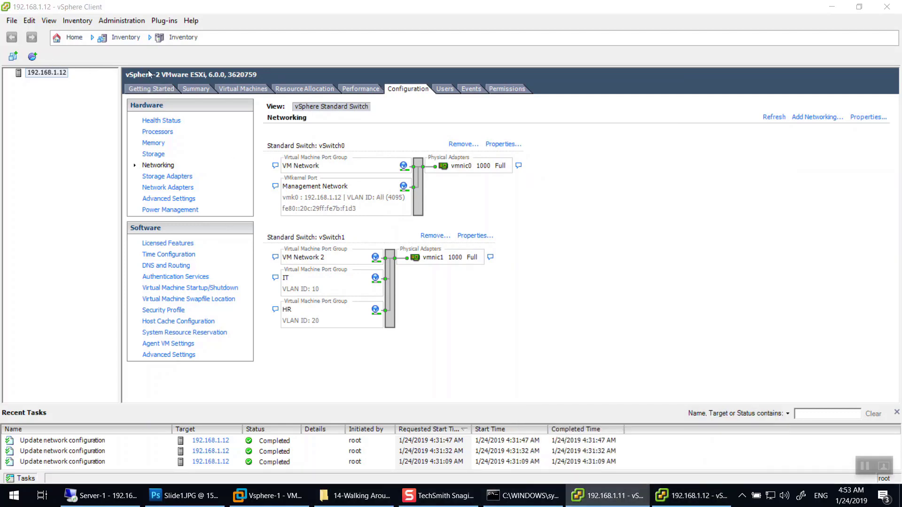
click(606, 496)
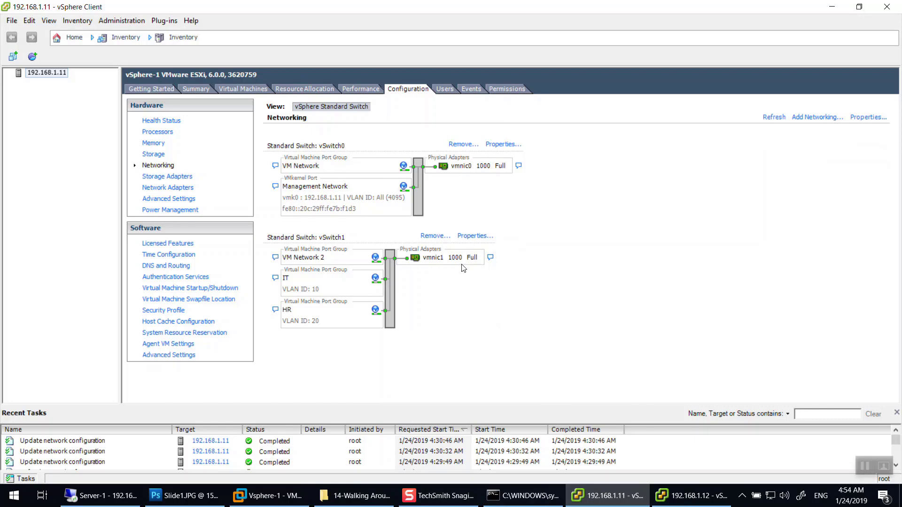
Set vSwitch0's Promiscuous Mode security policy to Accept.
click(501, 144)
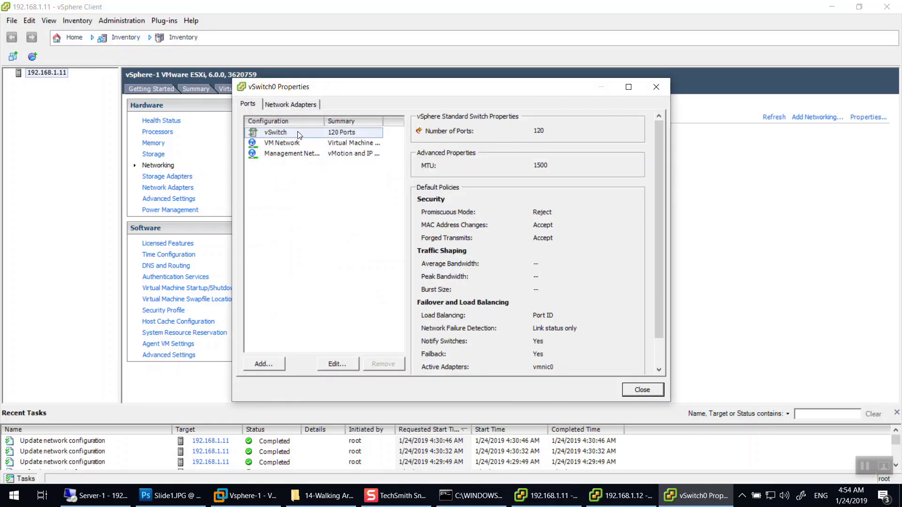
drag(316, 93, 472, 115)
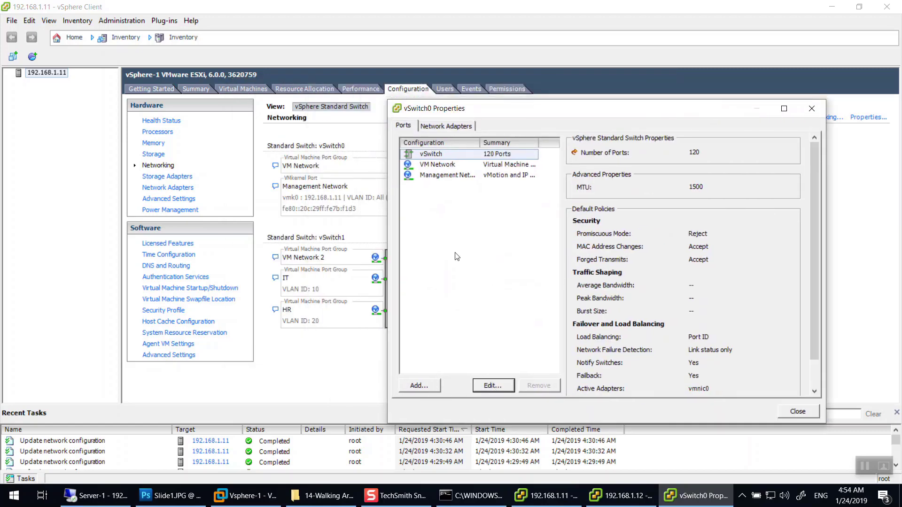
key(Return)
click(503, 106)
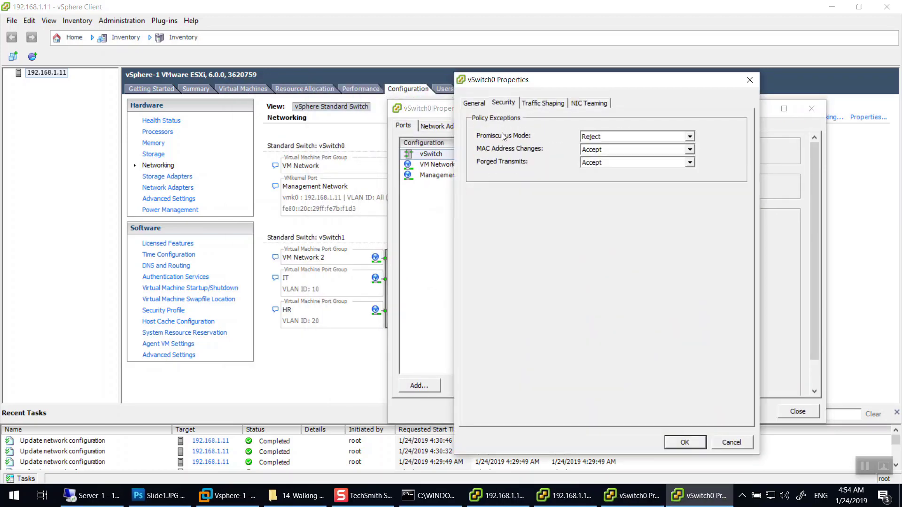
click(617, 141)
click(613, 154)
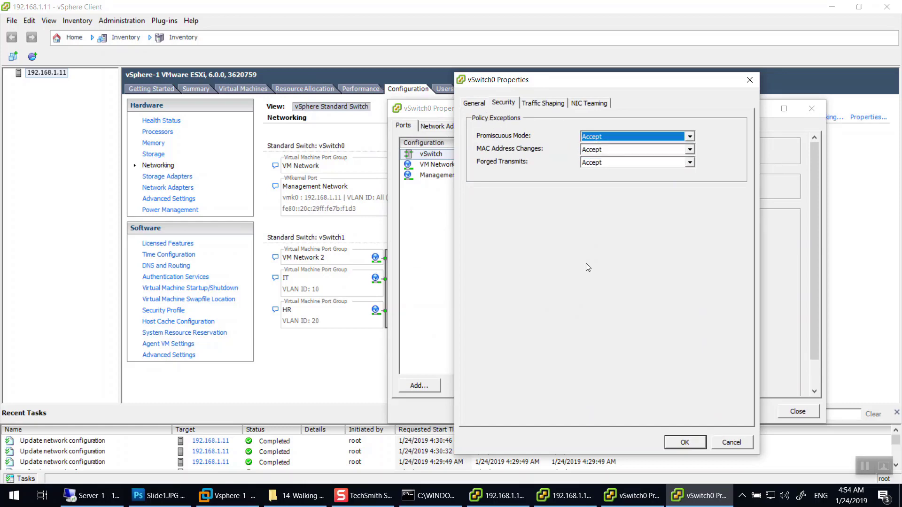
click(611, 139)
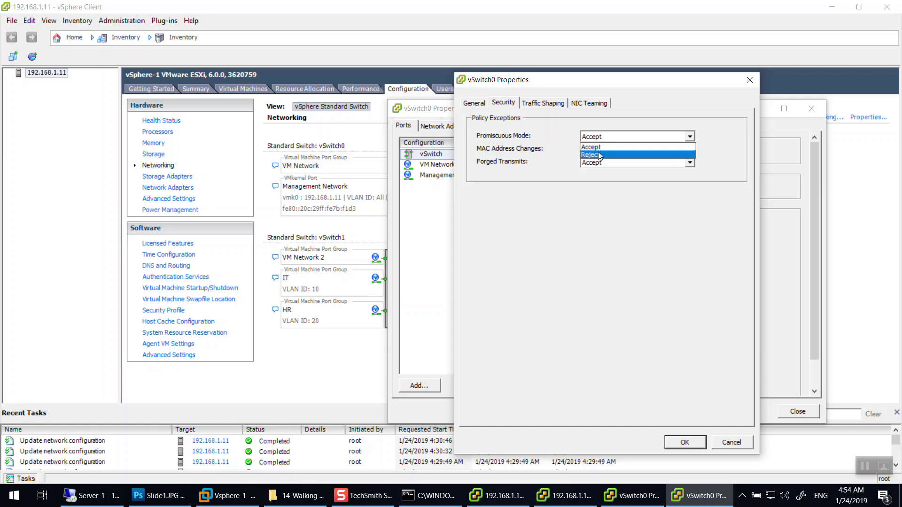
click(600, 155)
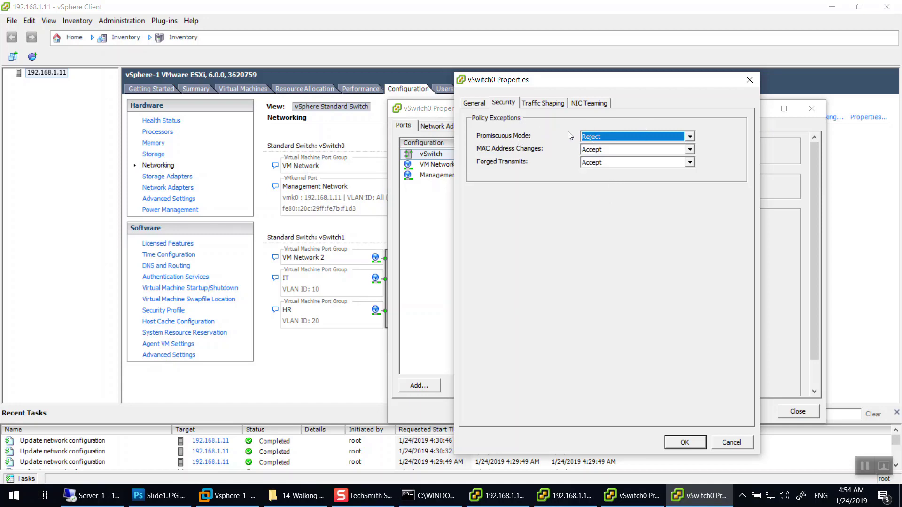
click(613, 136)
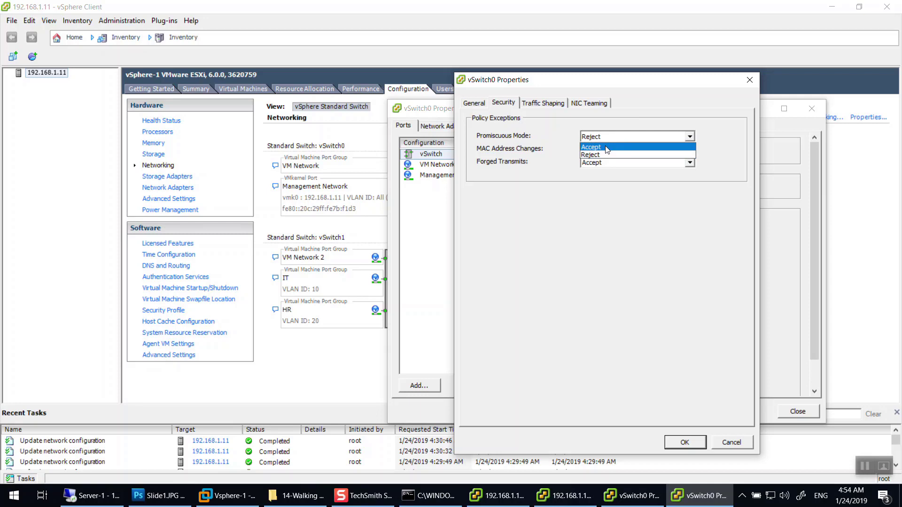
click(622, 147)
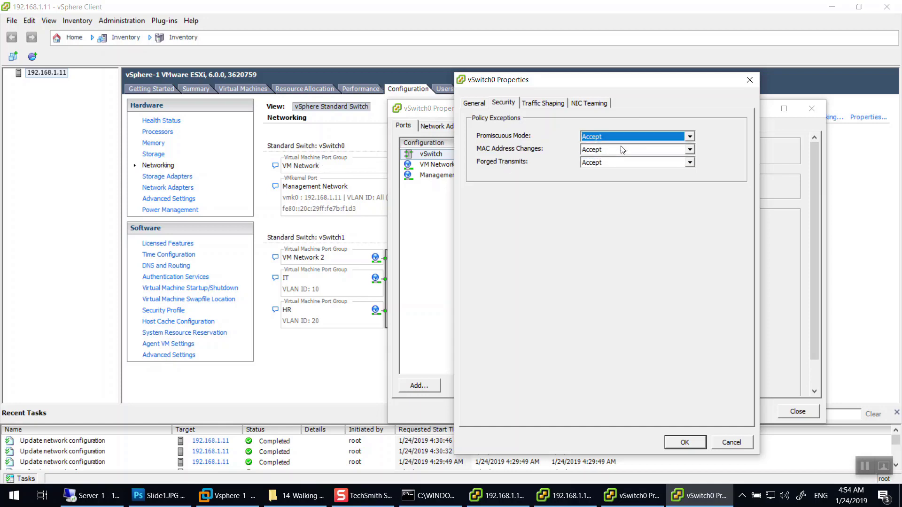
click(684, 442)
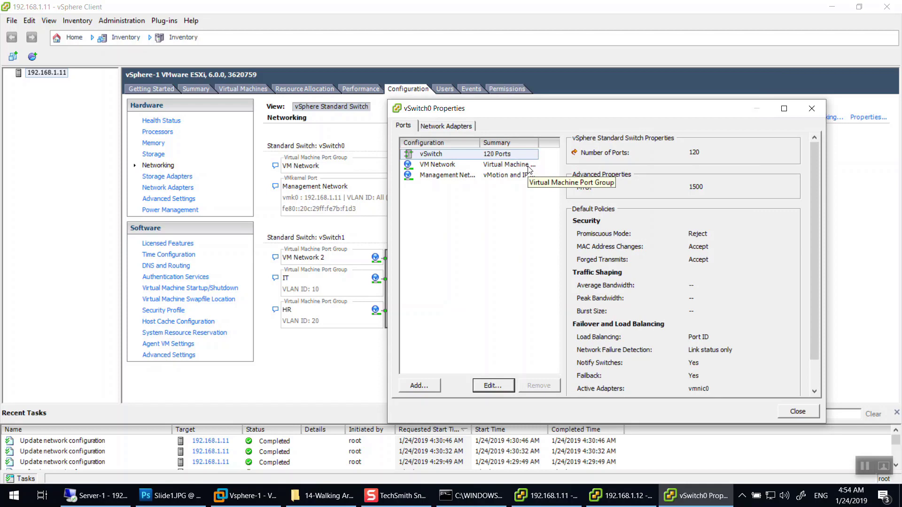
Reapply Accept for vSwitch0 Promiscuous Mode and confirm VM Network inherits it.
click(528, 166)
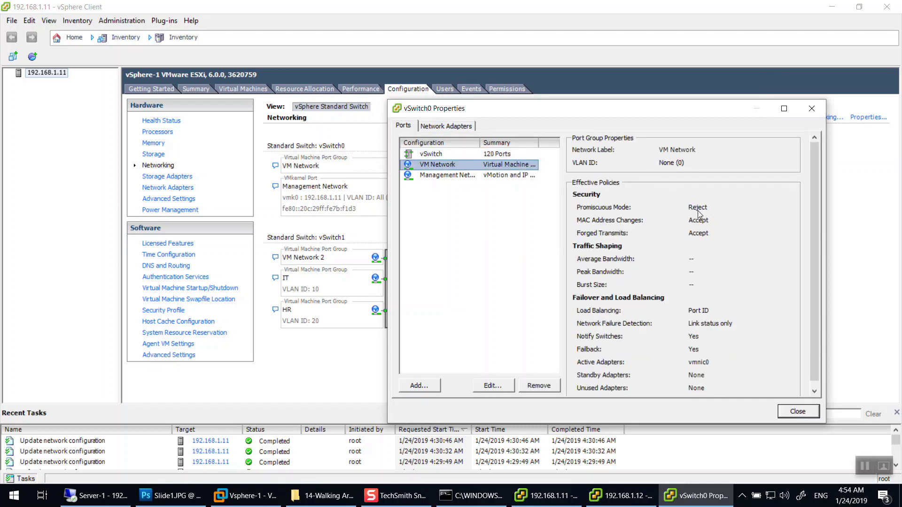
click(444, 155)
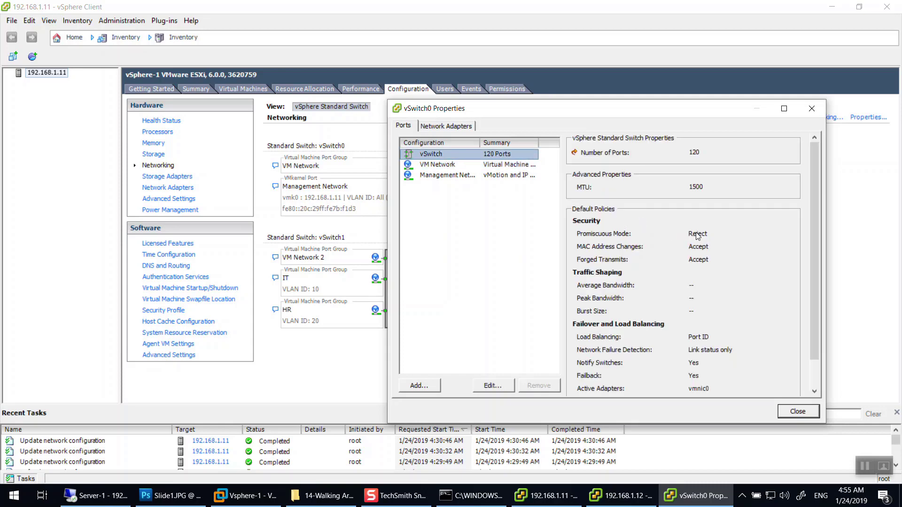
click(489, 384)
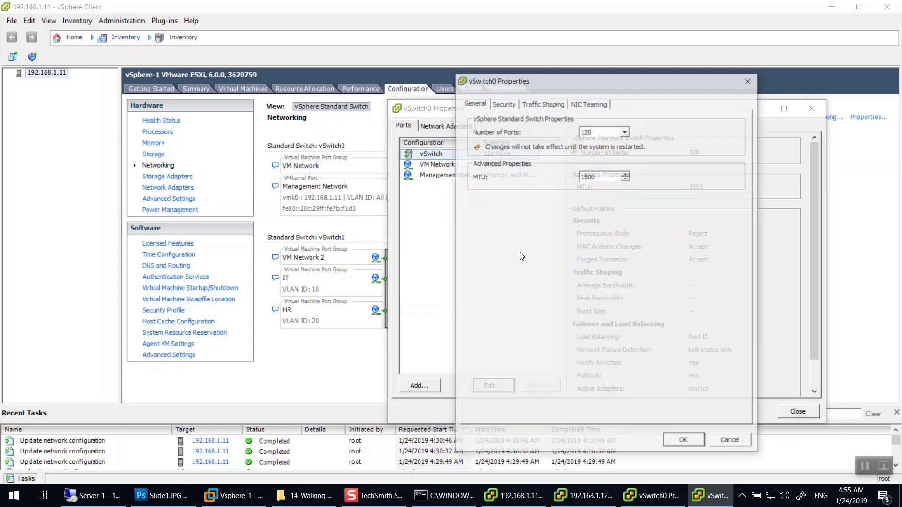
click(513, 110)
click(604, 138)
click(601, 147)
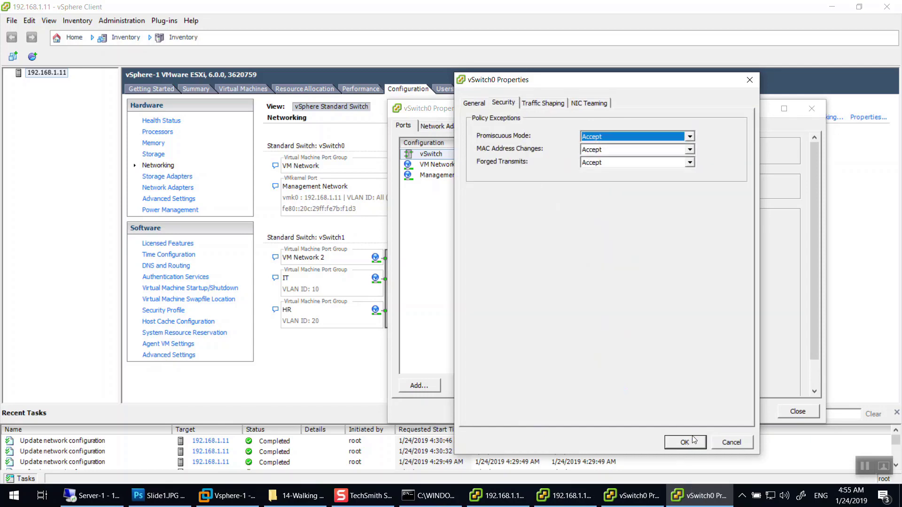
click(687, 442)
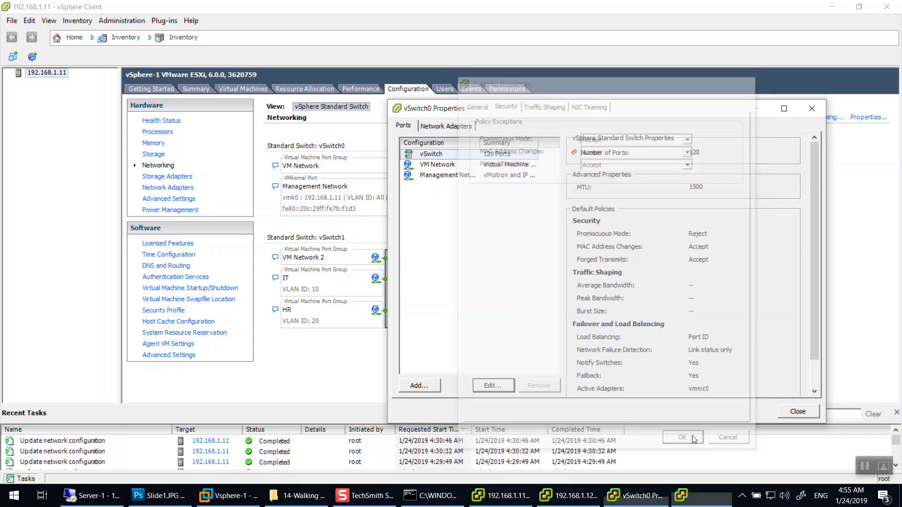
click(462, 164)
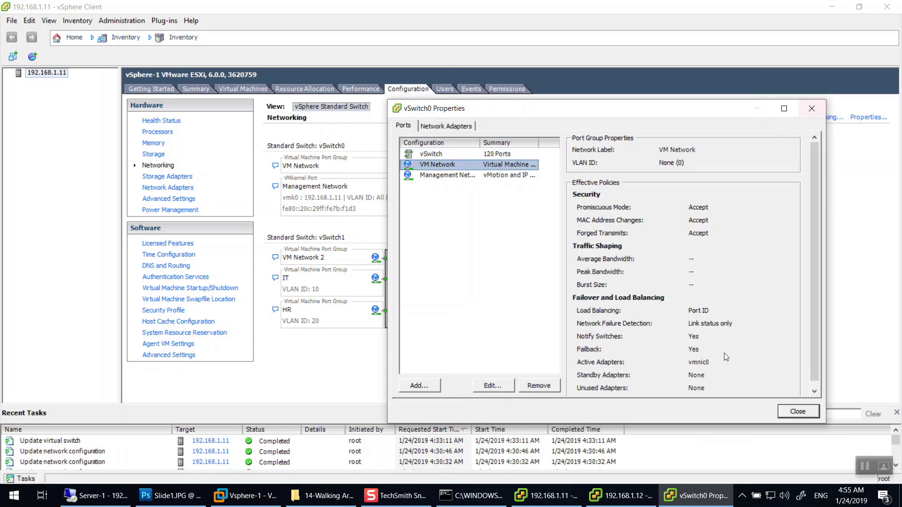
click(797, 412)
click(473, 236)
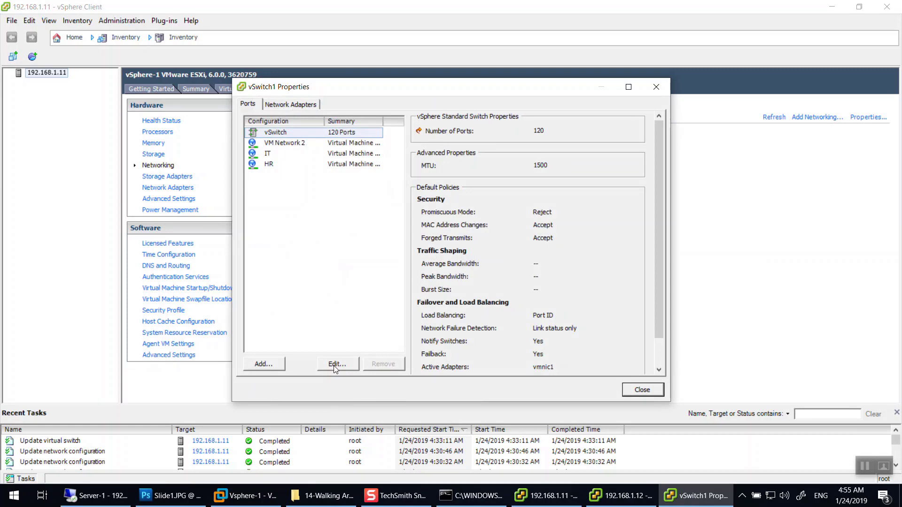
Change vSwitch1's Promiscuous Mode security policy to Accept and close its properties.
click(336, 364)
click(347, 81)
click(451, 114)
click(446, 123)
click(531, 419)
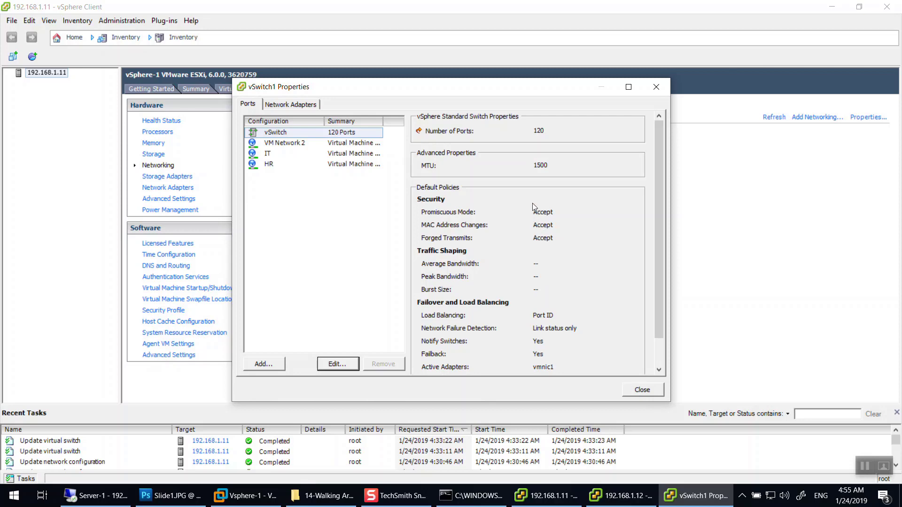
click(641, 390)
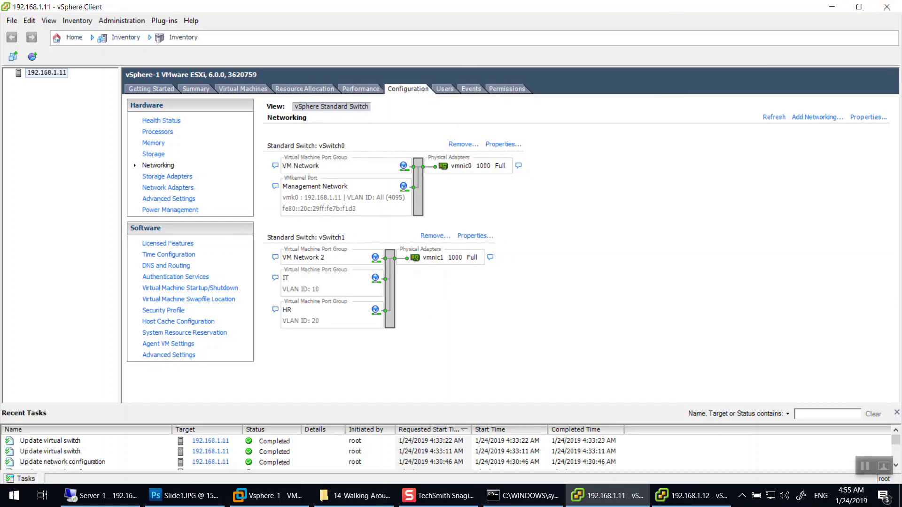
Close both vSphere Clients and power off the Vsphere-1 and Vsphere-2 VMs.
click(894, 6)
click(895, 6)
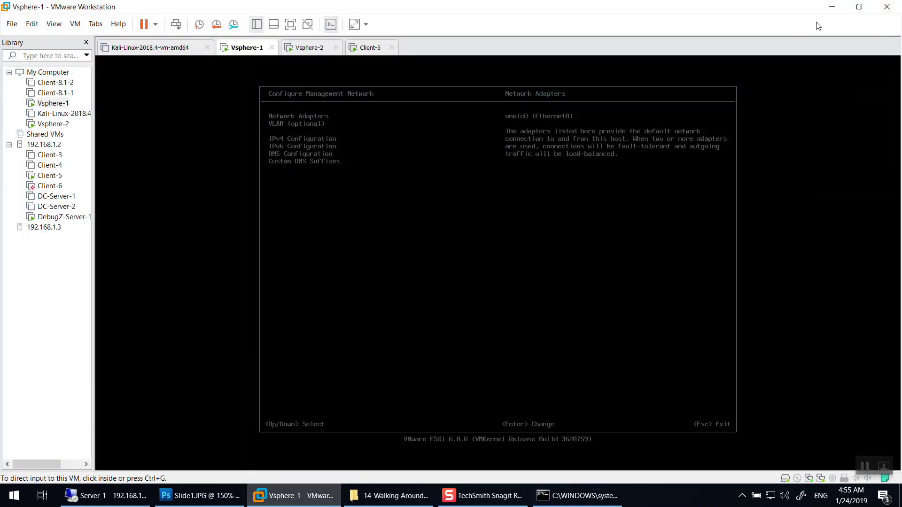
right_click(236, 49)
mouse_move(281, 77)
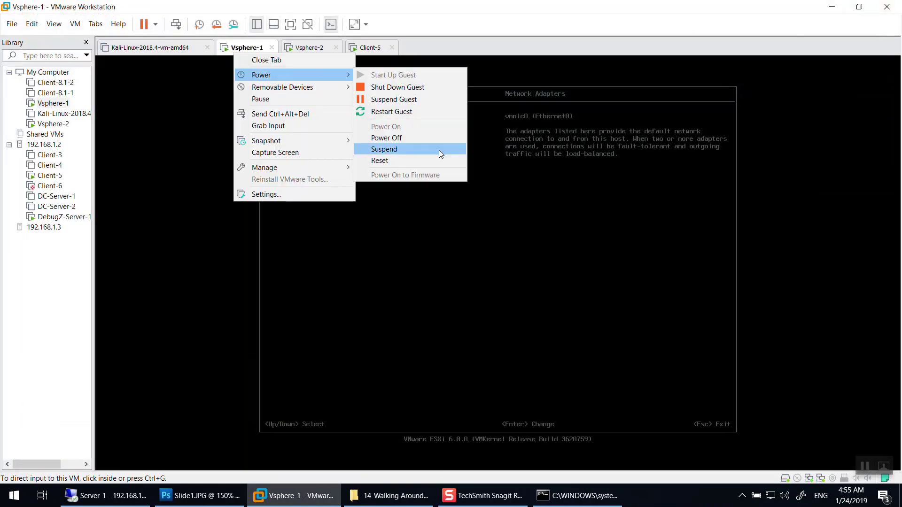
click(423, 140)
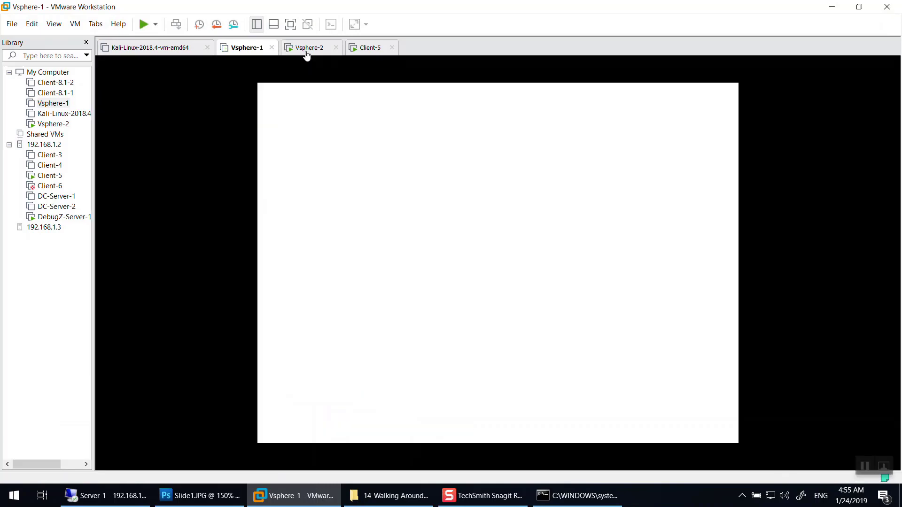
right_click(306, 56)
mouse_move(329, 72)
click(470, 136)
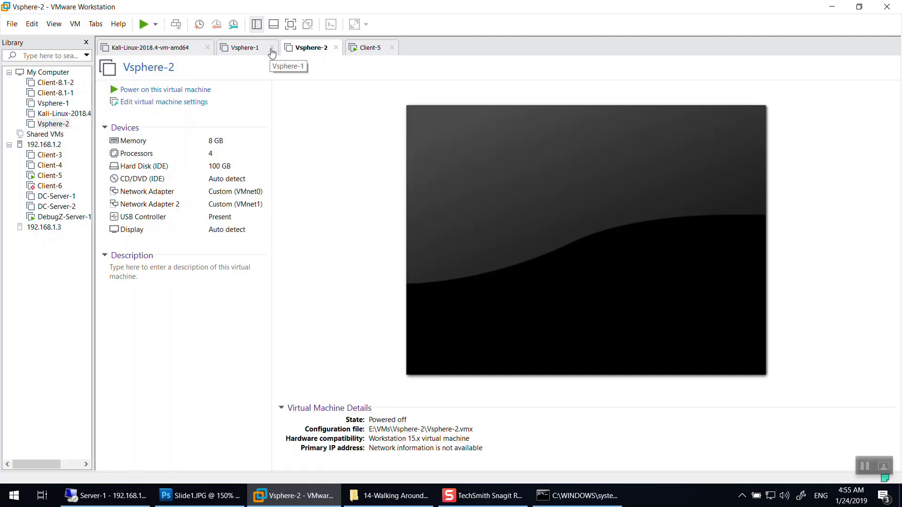
Close the Vsphere-1 and Vsphere-2 tabs and minimize Workstation.
click(271, 48)
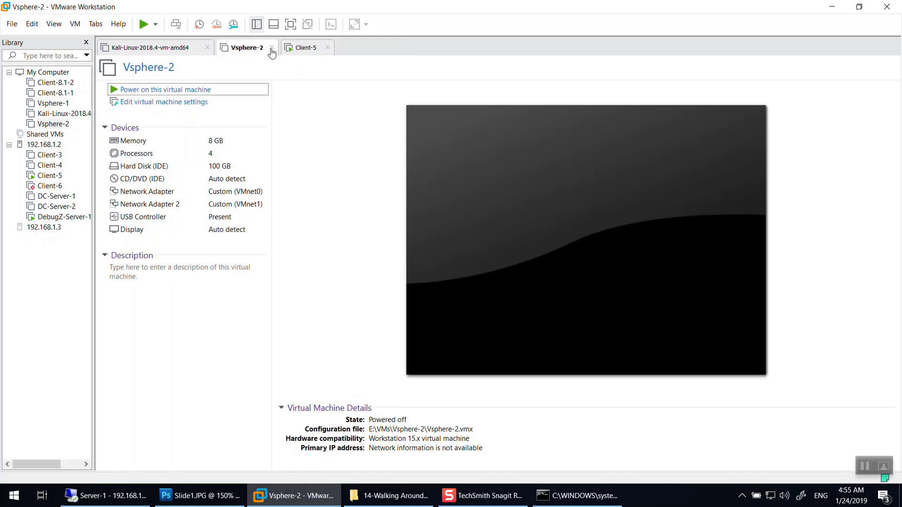
click(271, 48)
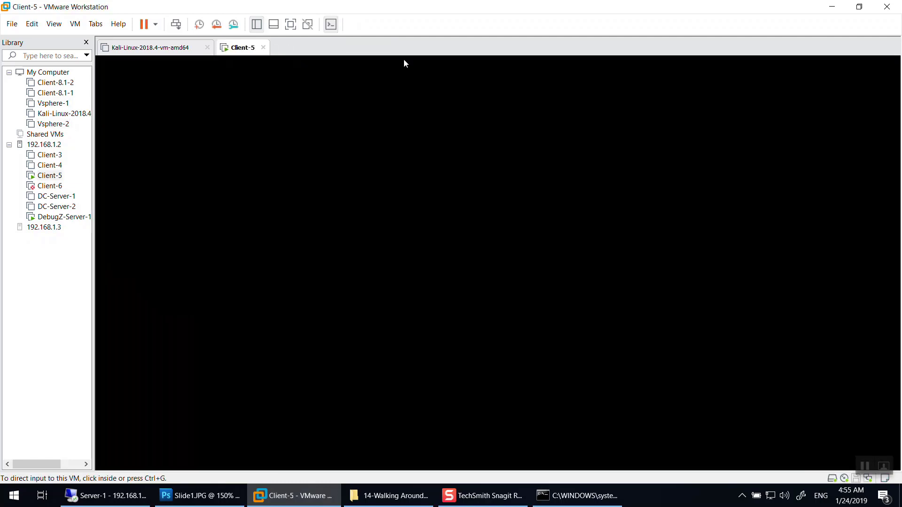
click(832, 6)
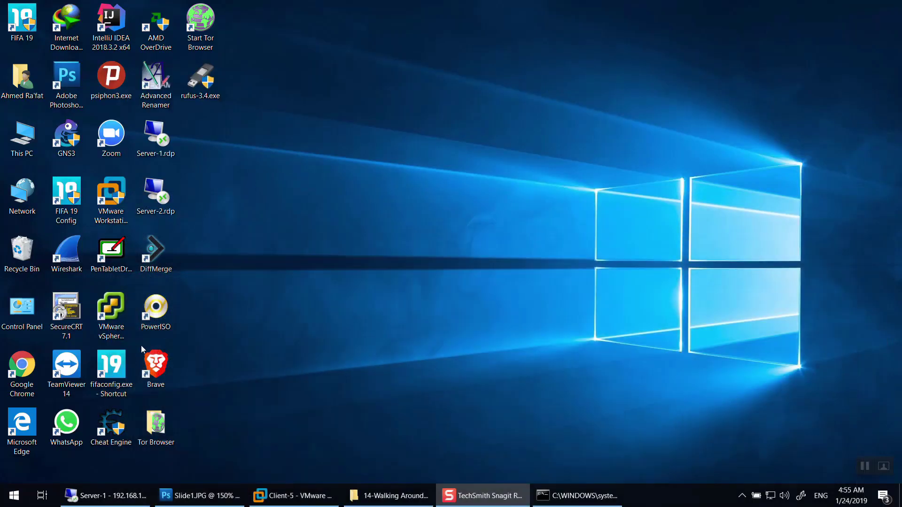
Launch vSphere Client and log in to host 192.168.1.2.
double_click(116, 320)
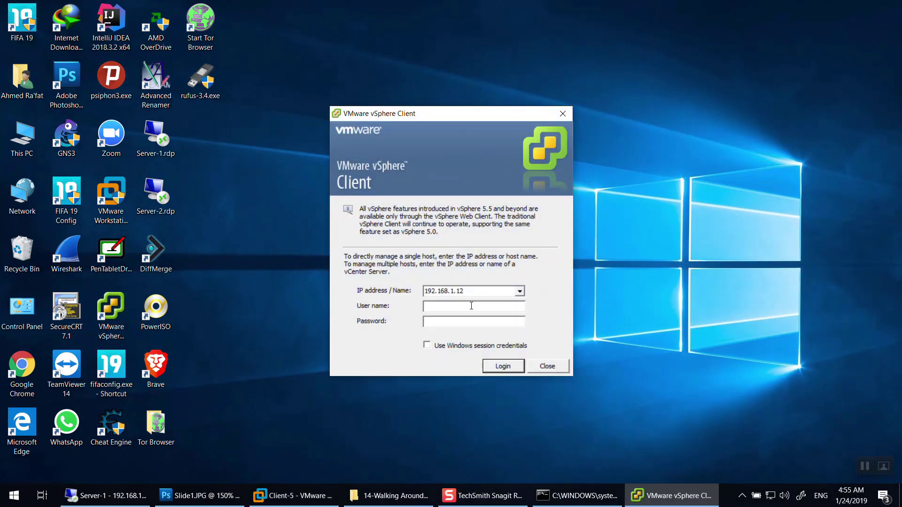
click(473, 290)
key(BackSpace)
key(BackSpace)
text(2)
key(Return)
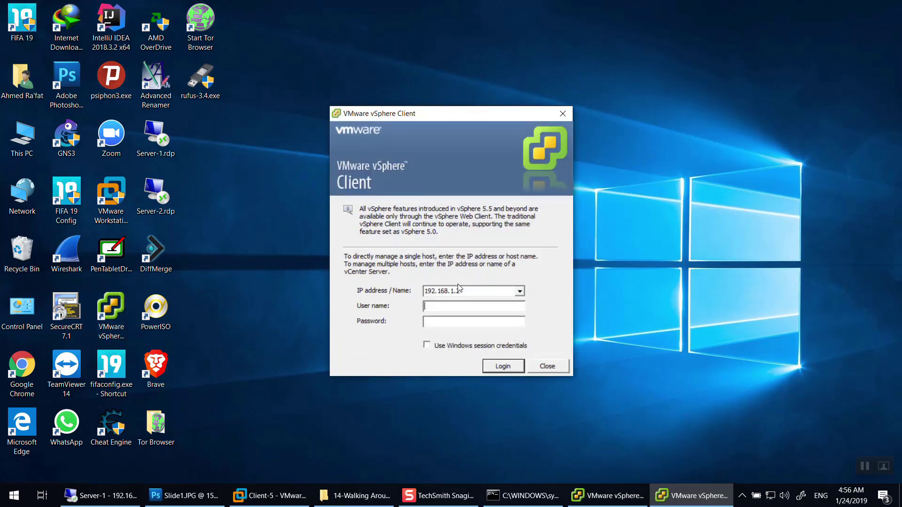
Start a second vSphere Client login to host 192.168.1.3 and submit it.
double_click(475, 291)
text(192.168.1.3)
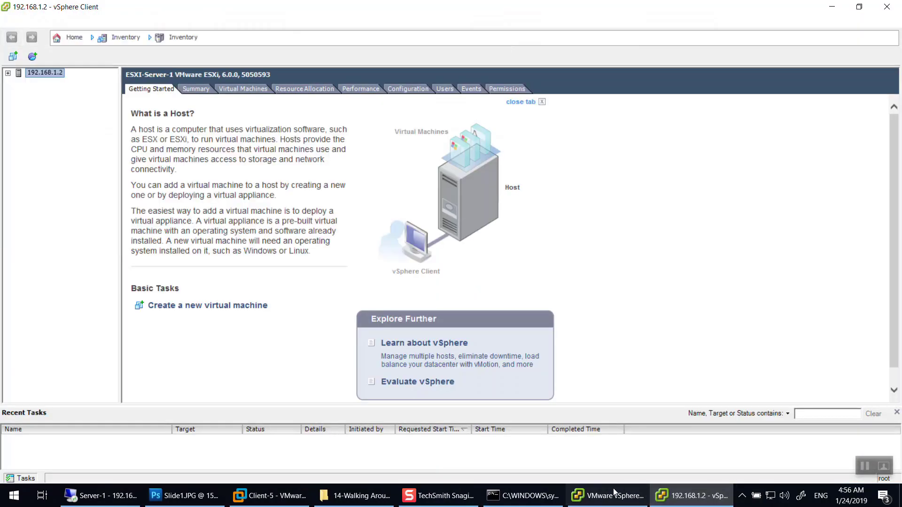
click(615, 495)
click(452, 323)
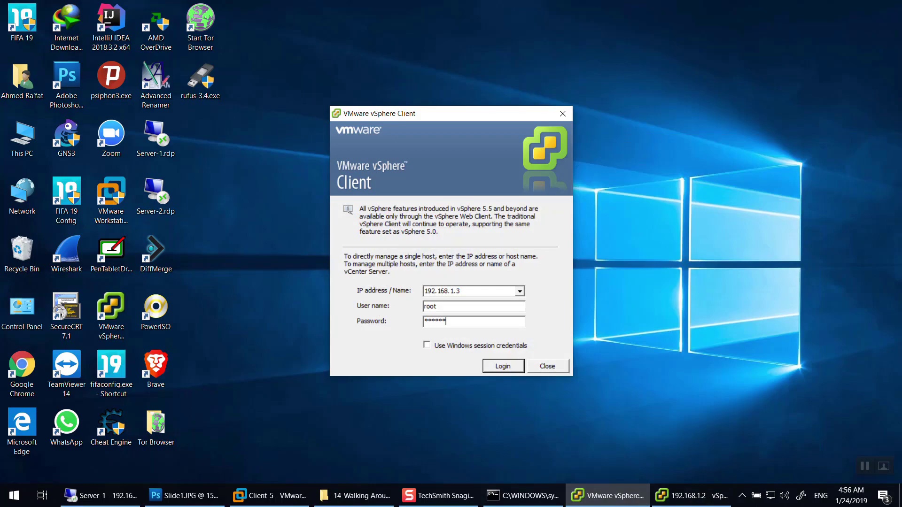
key(Return)
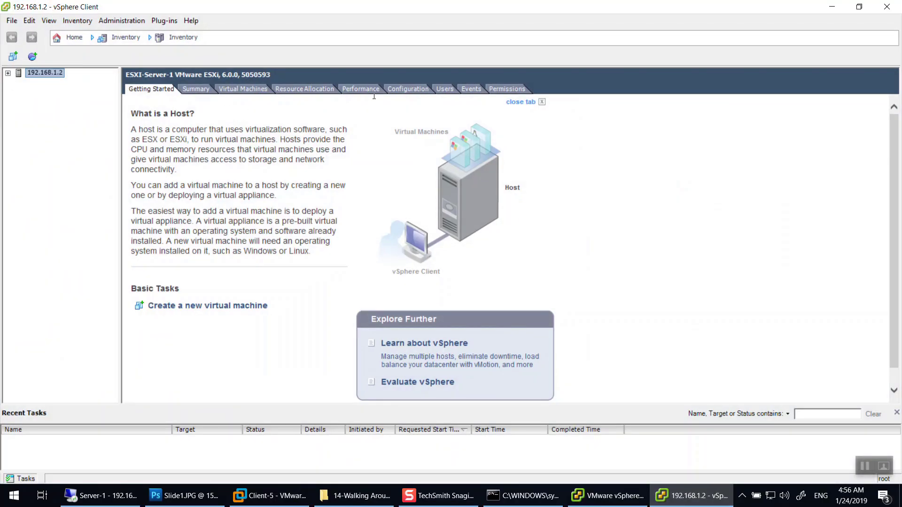
click(408, 89)
Review host 192.168.1.2's networking and inspect the VMnet9 port group in vSwitch1's properties.
click(157, 165)
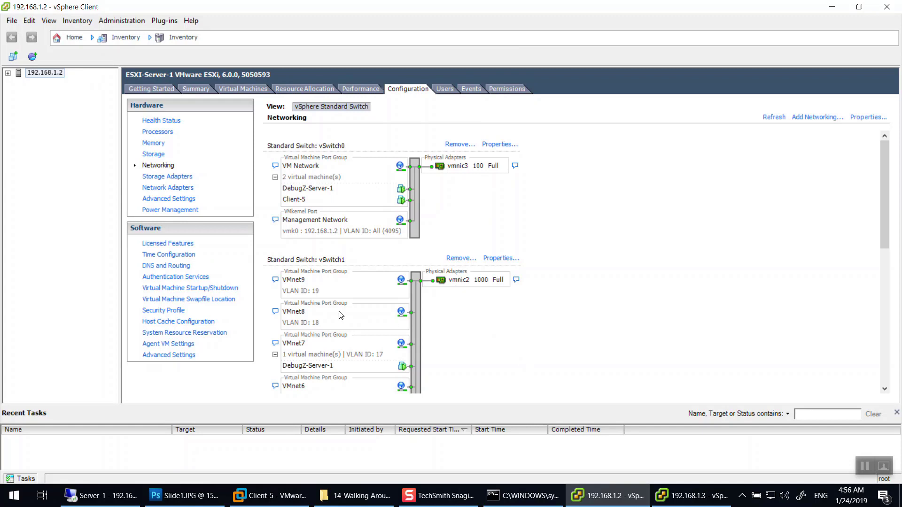
scroll(305, 295, down, 10)
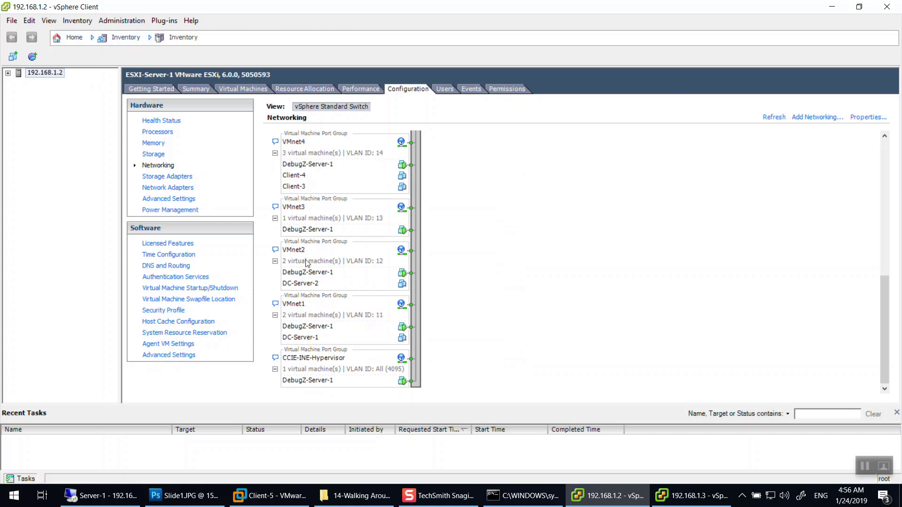
scroll(372, 245, up, 5)
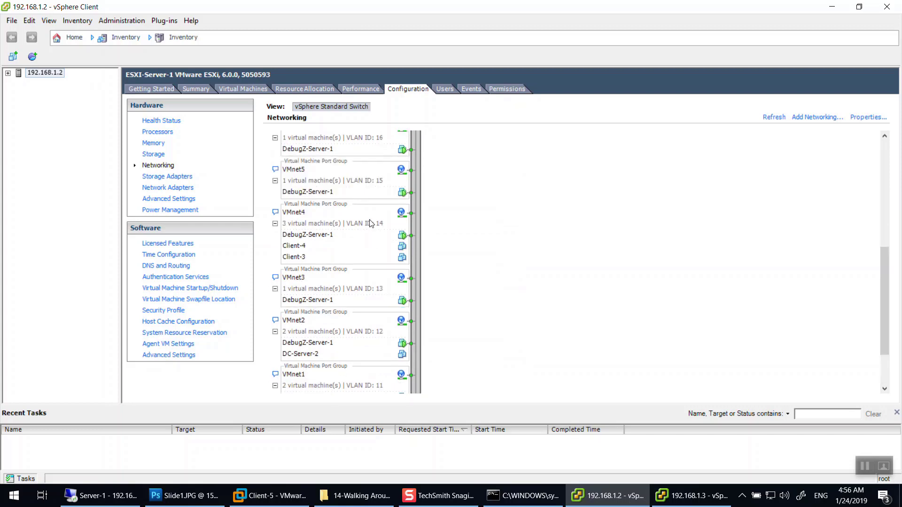
scroll(364, 184, up, 5)
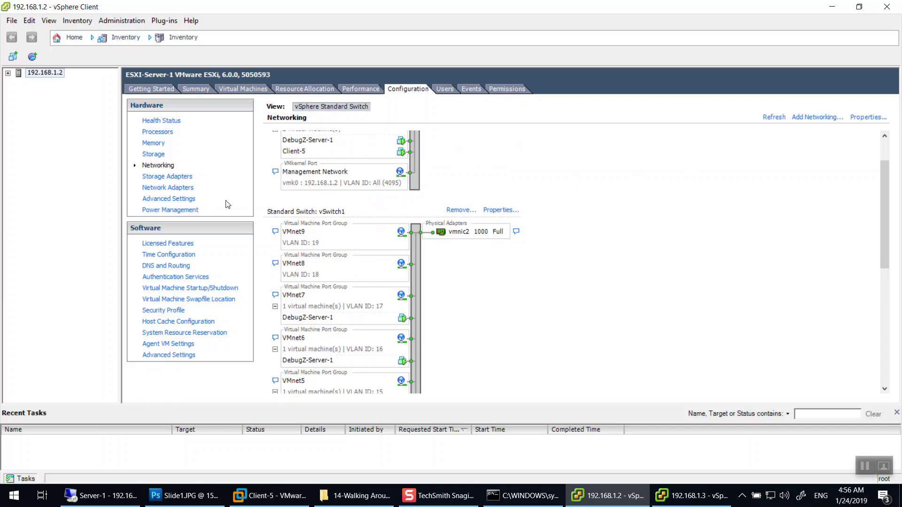
scroll(296, 240, down, 5)
scroll(418, 235, up, 5)
click(504, 211)
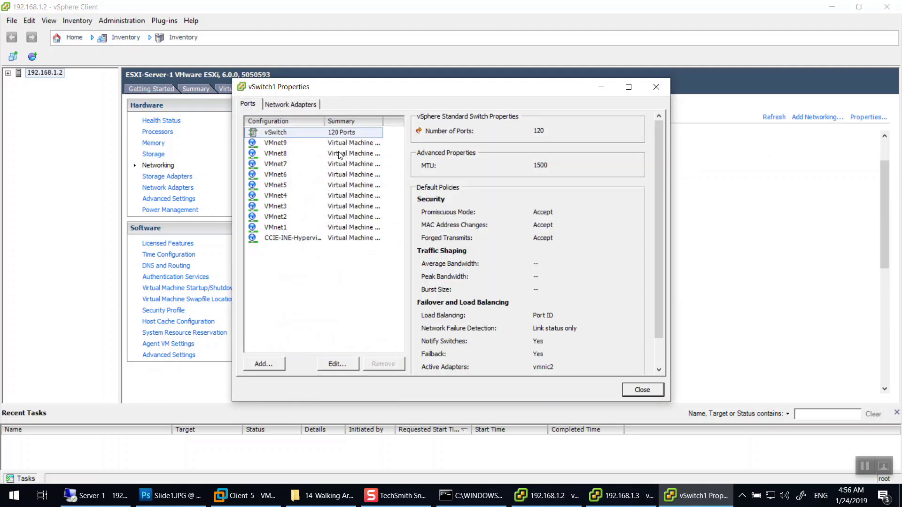
click(302, 143)
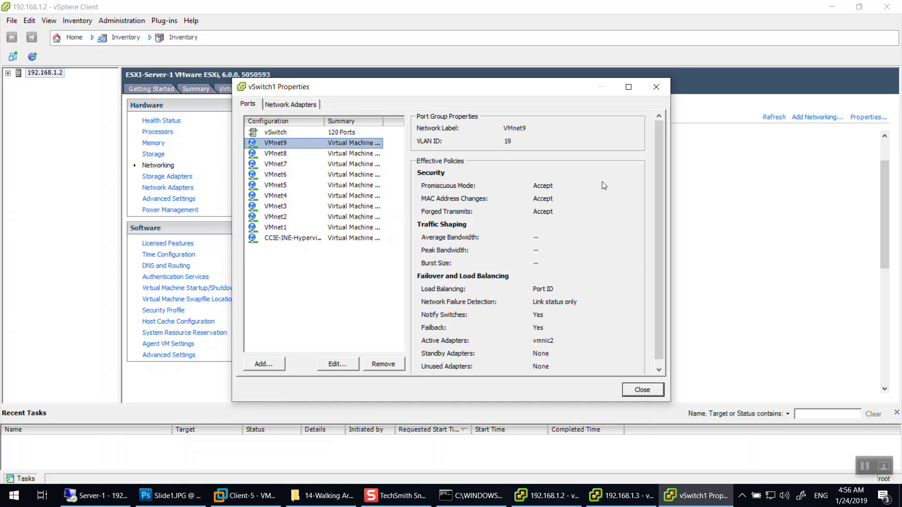
click(660, 90)
Expand host 192.168.1.2 and view the Client-3 and DebugZ-Server-1 virtual machines.
click(7, 73)
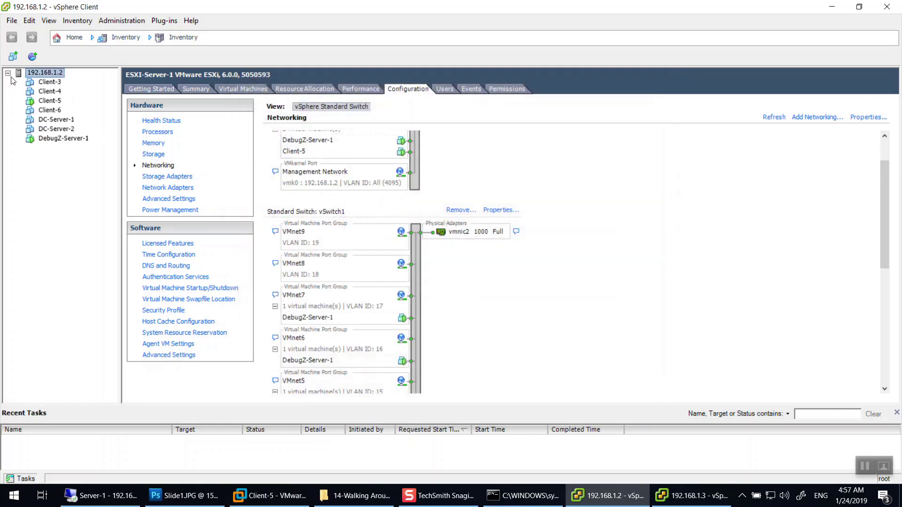
click(53, 83)
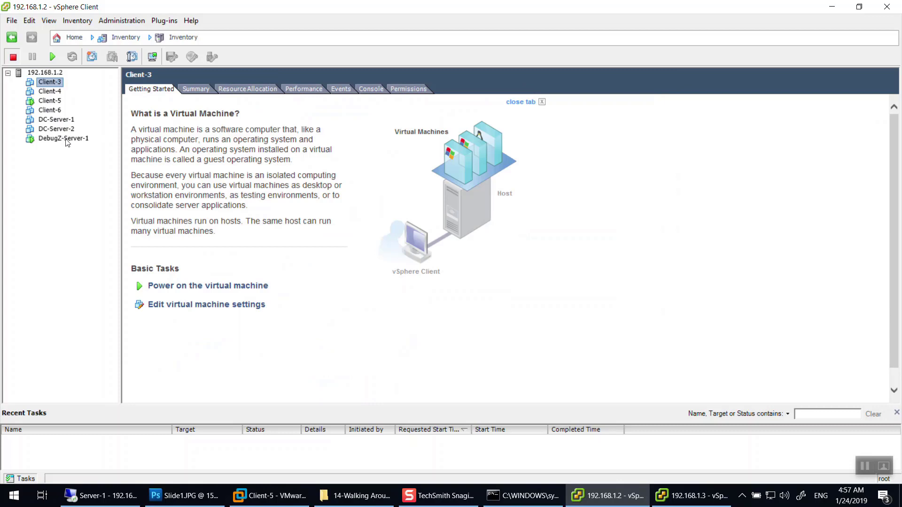
click(66, 139)
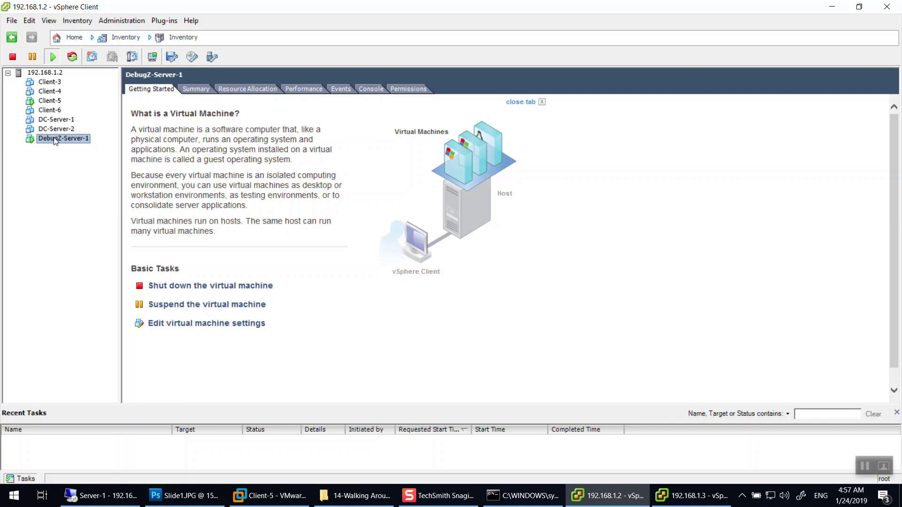
Minimize the client and open Windows Network & Internet settings from the tray icon.
click(832, 6)
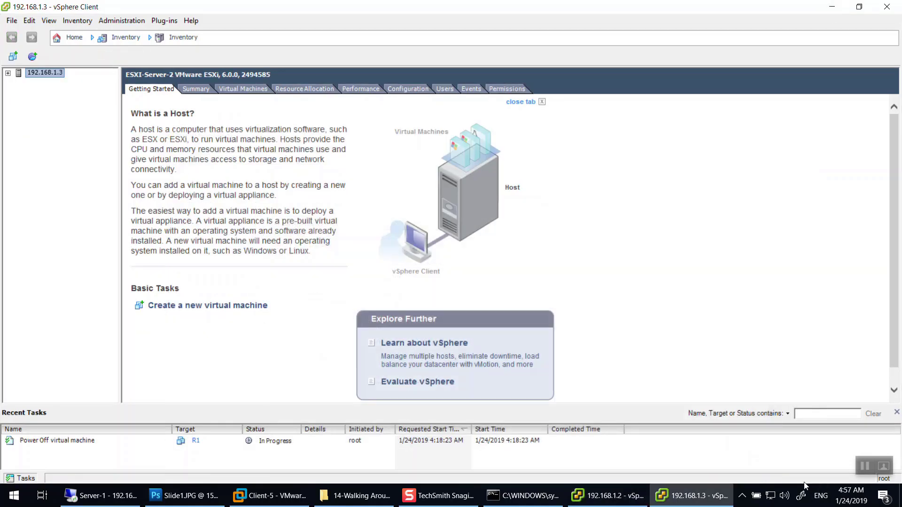
right_click(770, 495)
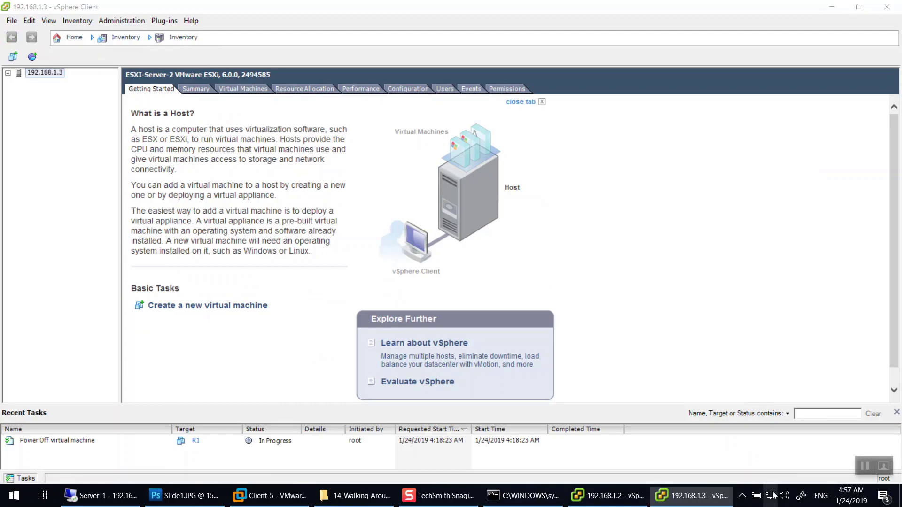
click(794, 465)
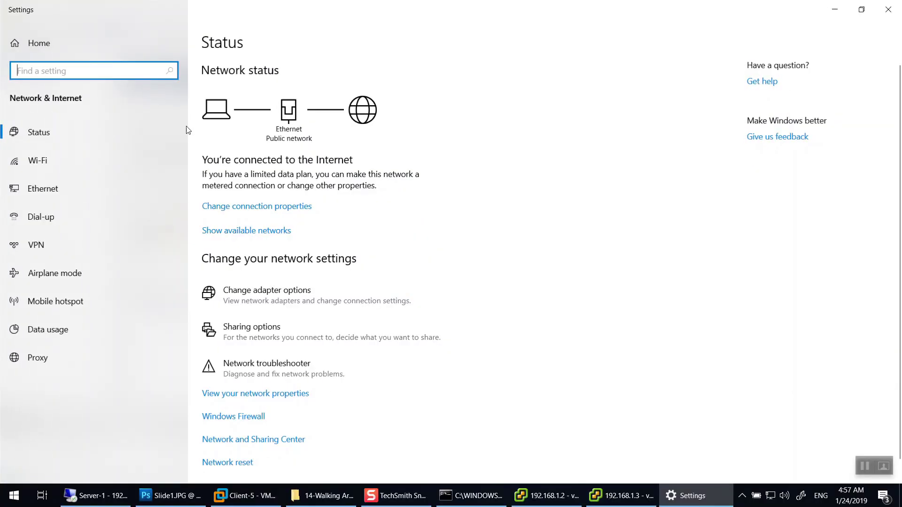
Open Network Connections from Ethernet settings and review the VMnet adapters, then select all 15.
click(39, 191)
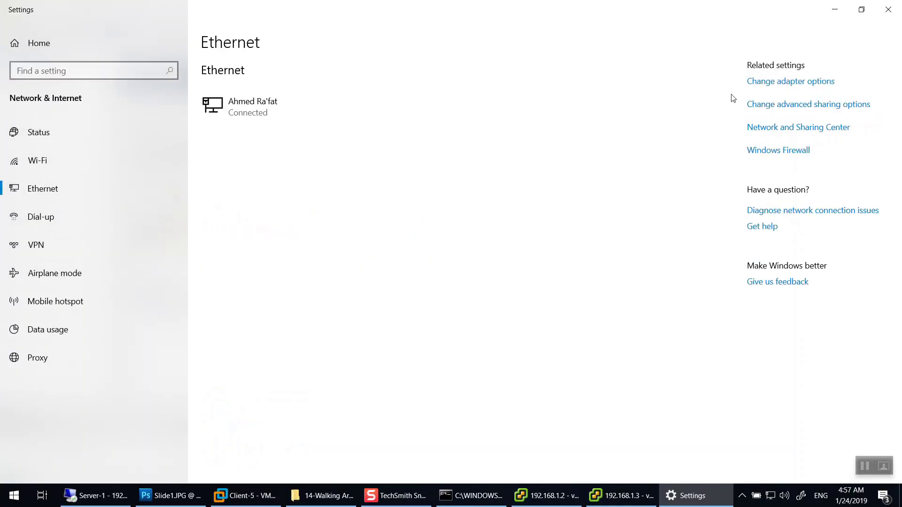
click(800, 89)
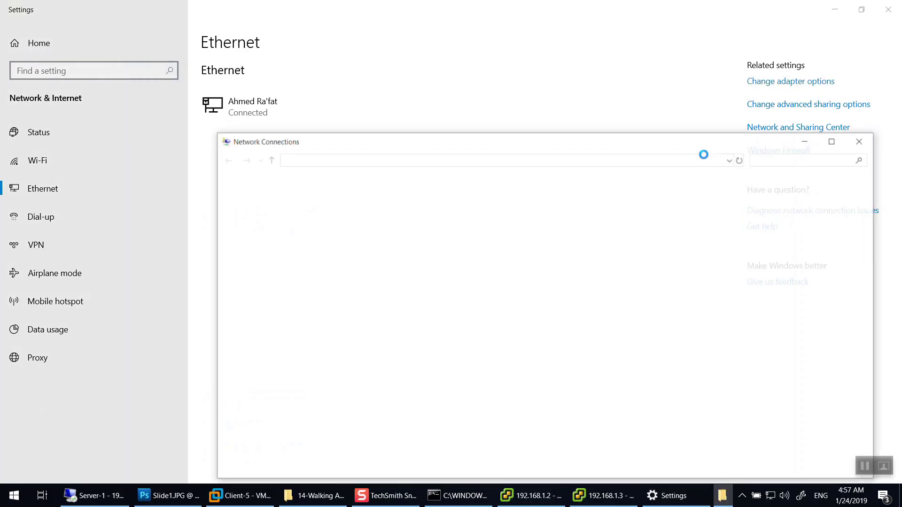
click(598, 215)
click(746, 209)
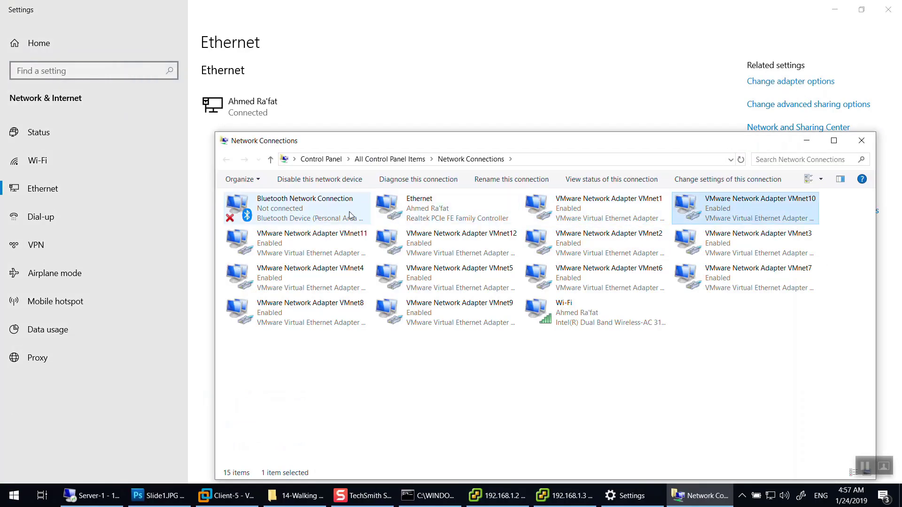
click(305, 244)
click(451, 244)
click(559, 252)
click(724, 256)
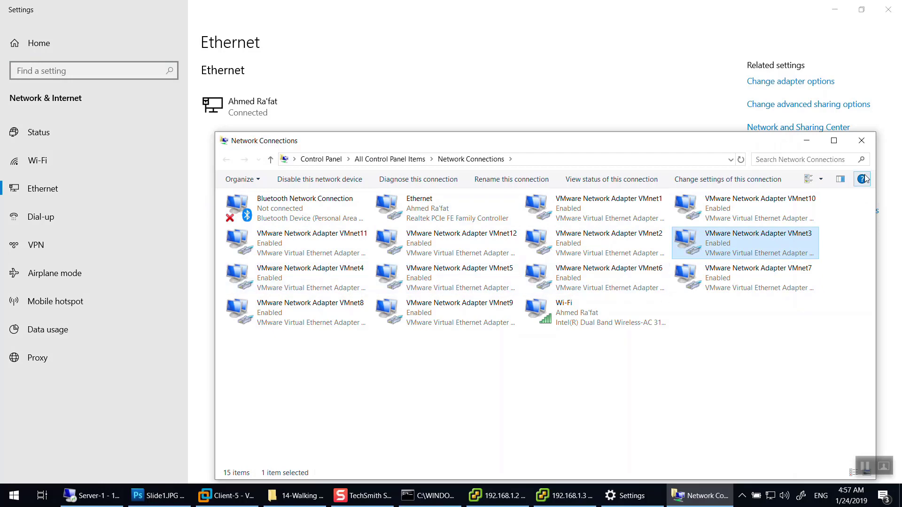
drag(767, 401, 115, 133)
click(498, 496)
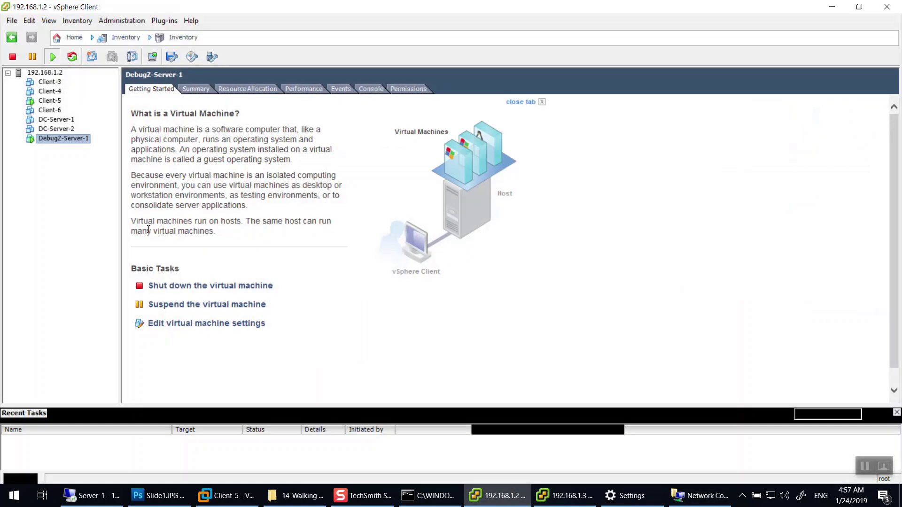
click(211, 318)
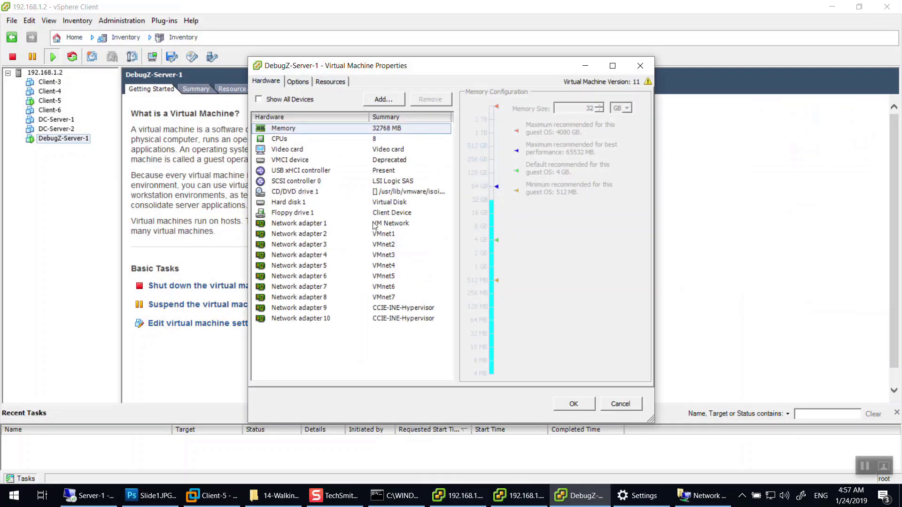
click(386, 244)
click(386, 255)
click(387, 266)
click(386, 276)
click(386, 286)
click(386, 298)
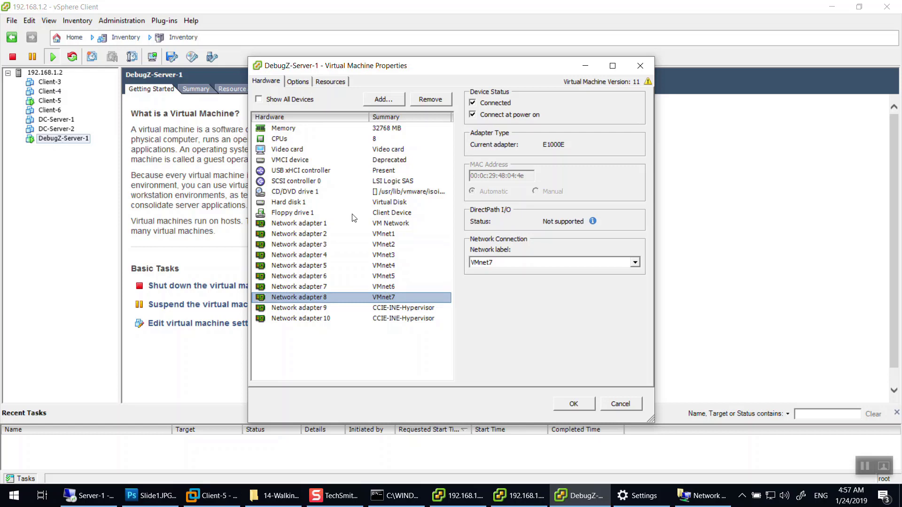
click(381, 234)
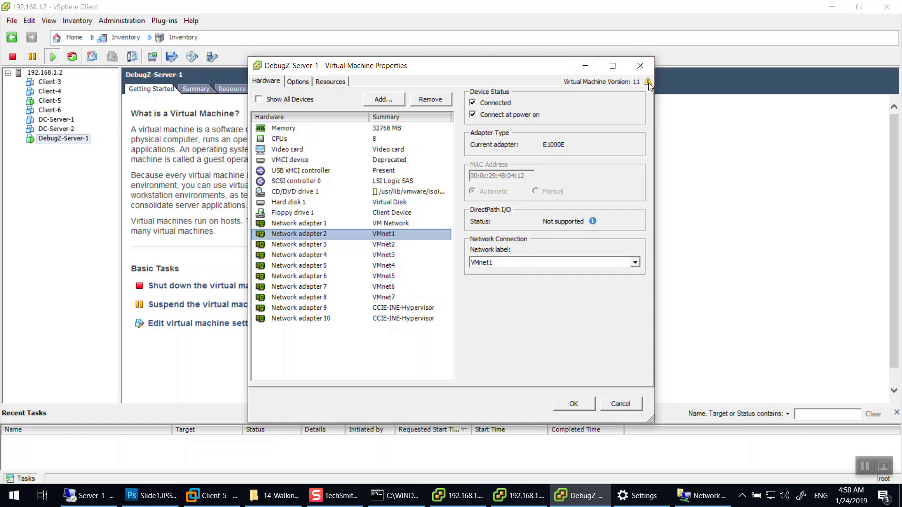
mouse_move(648, 83)
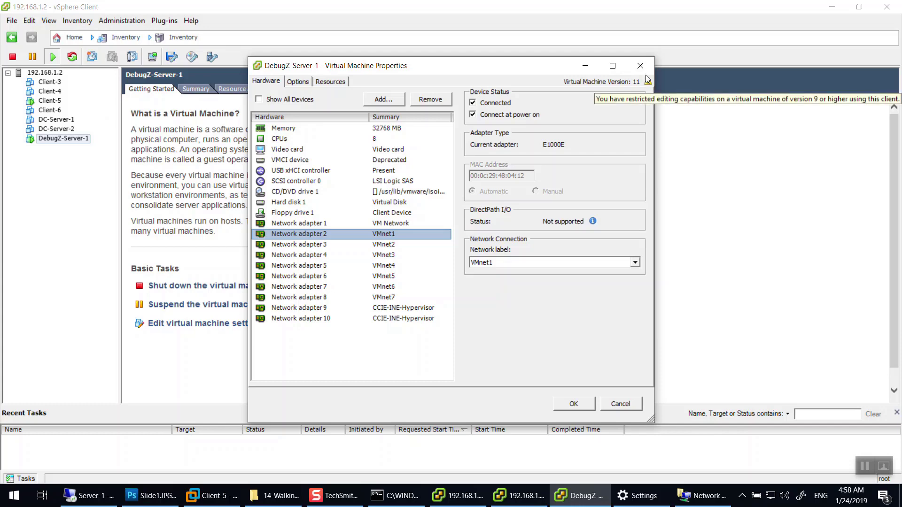
click(640, 65)
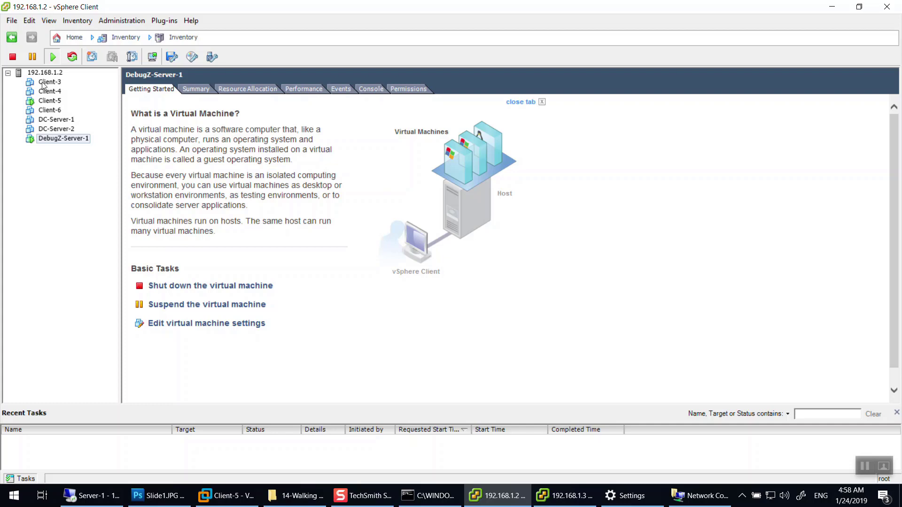
Check Client-5 on 192.168.1.2 and Client-3 on 192.168.1.3, then return to 192.168.1.2.
click(53, 102)
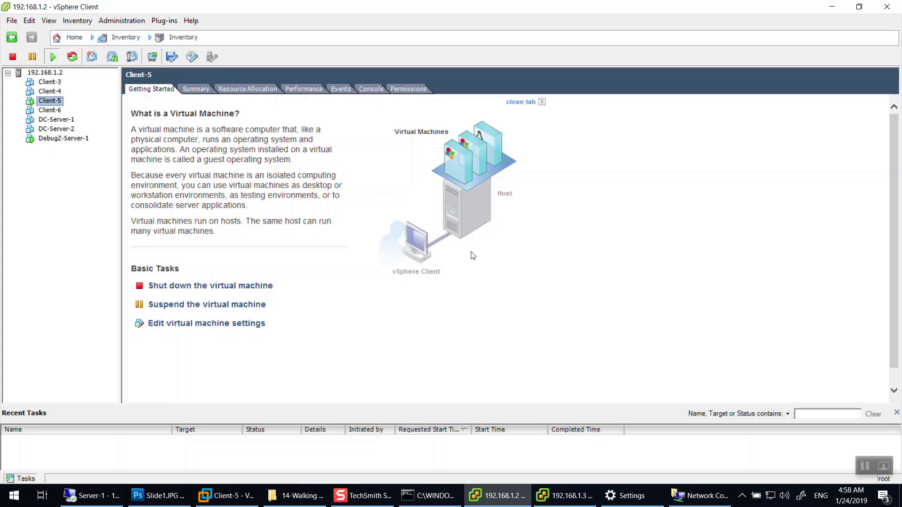
click(563, 495)
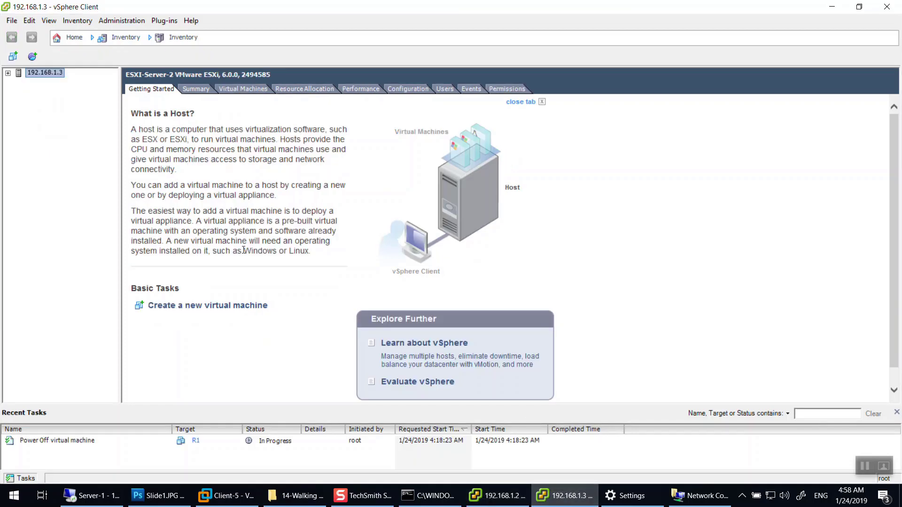
click(8, 72)
click(53, 81)
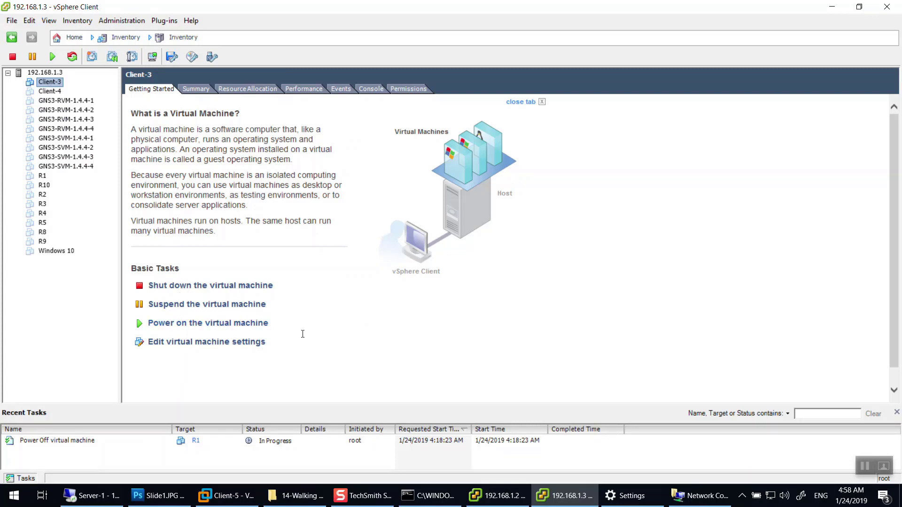
click(498, 495)
Start adding a Virtual Machine network to vSwitch1 on host 192.168.1.2.
click(44, 73)
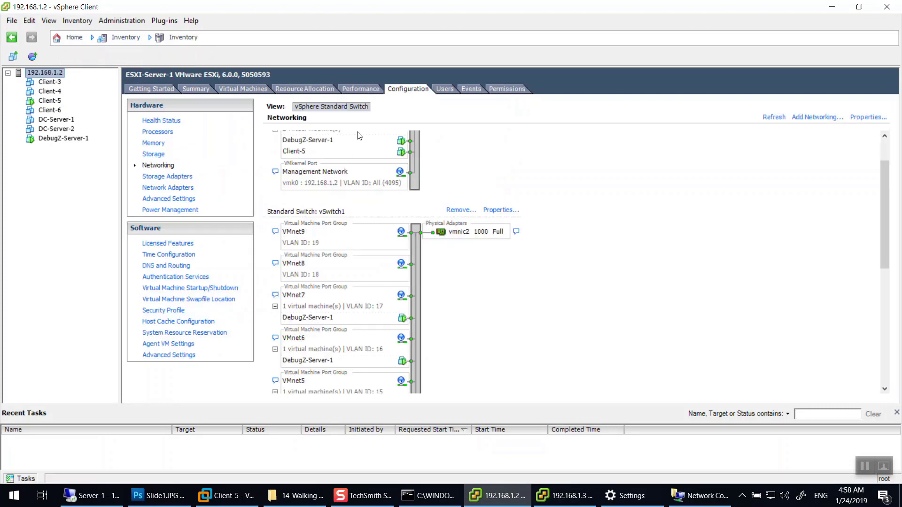
scroll(472, 215, down, 3)
scroll(479, 222, up, 4)
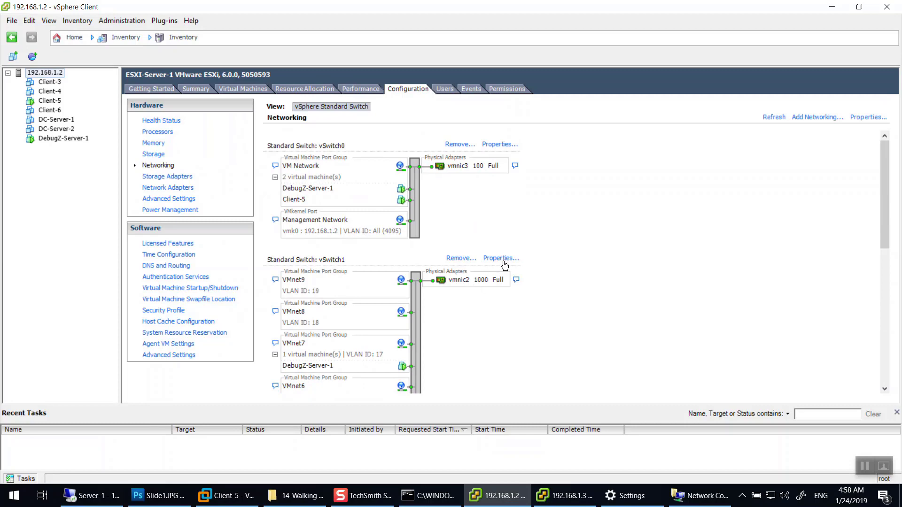
click(503, 260)
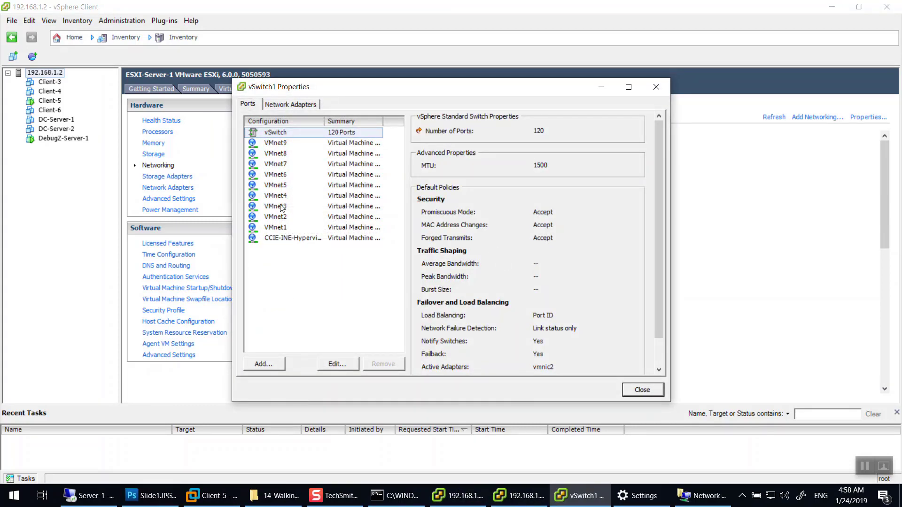
click(332, 364)
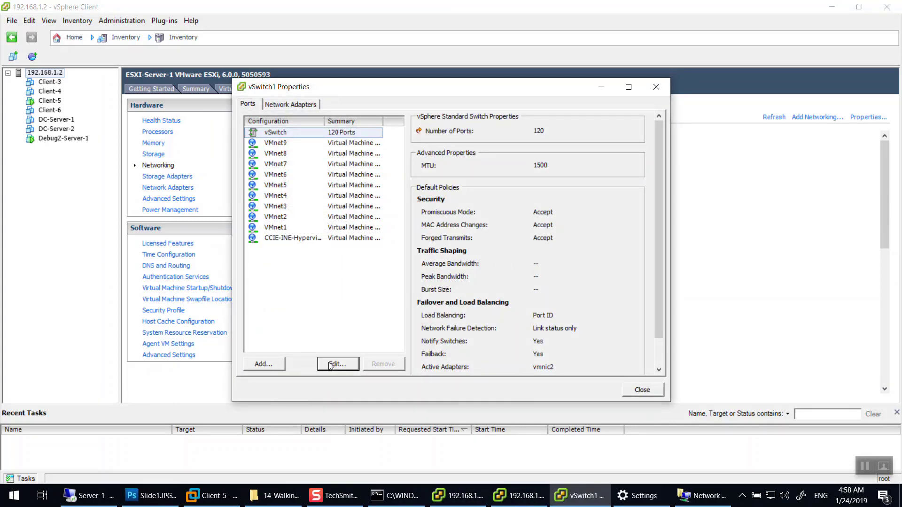
click(576, 419)
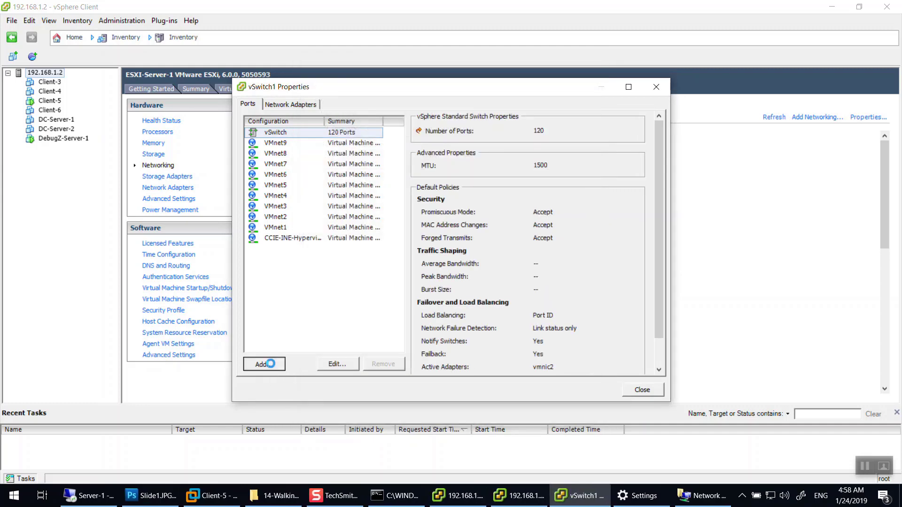
click(264, 364)
click(614, 399)
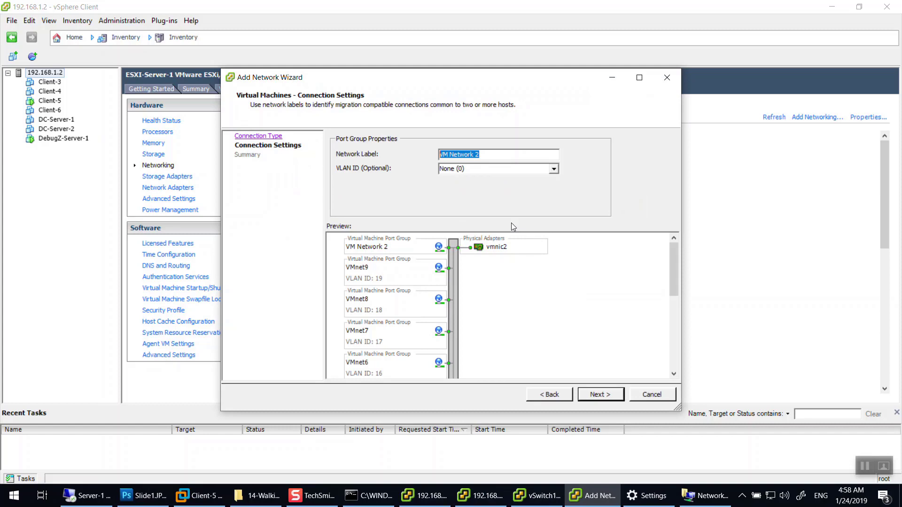
Name the port group IT with VLAN ID 10, finish the wizard, and close vSwitch1 Properties.
key(BackSpace)
text(Virtual)
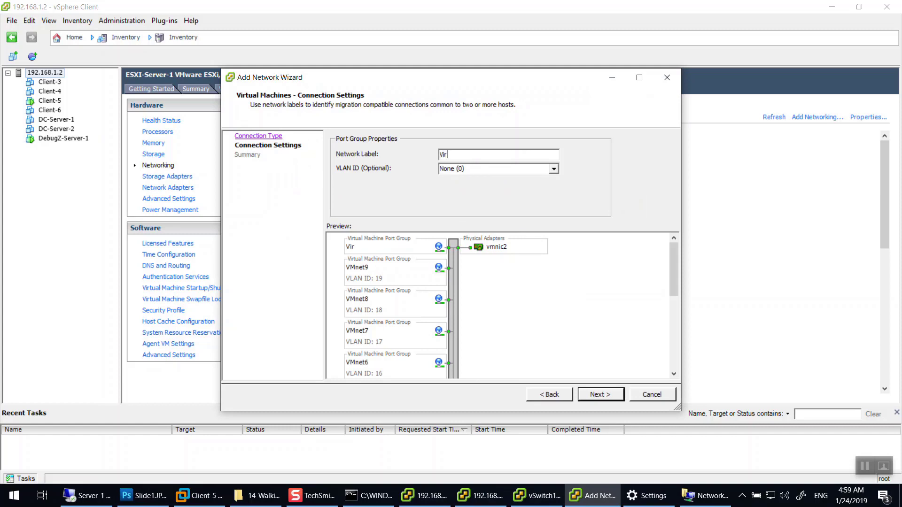
key(BackSpace)
key(BackSpace)
key(BackSpace)
key(BackSpace)
key(BackSpace)
key(BackSpace)
key(Tab)
text(10)
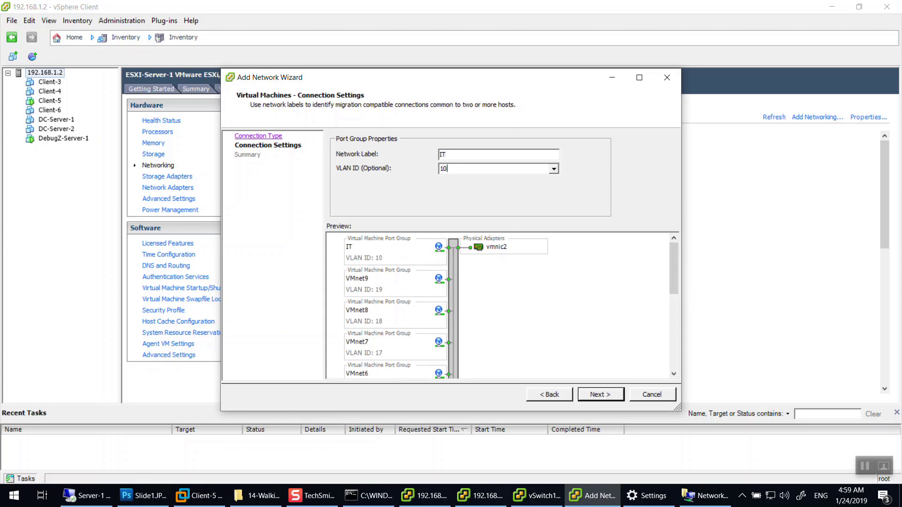
click(600, 395)
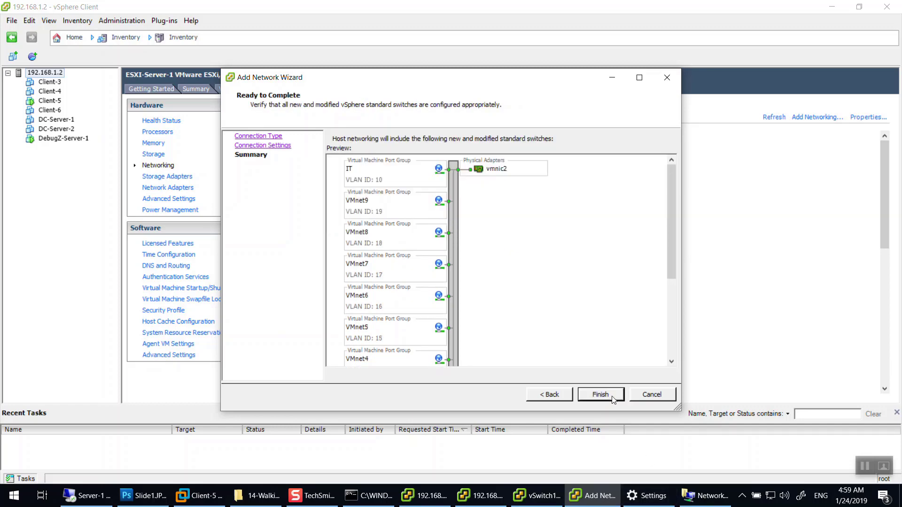
click(606, 395)
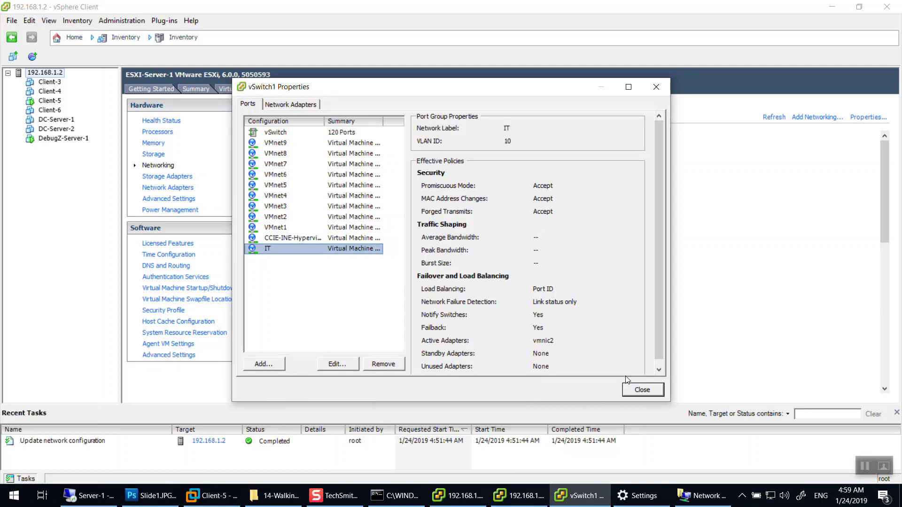
click(632, 390)
Open host 192.168.1.3's Configuration > Networking page, which shows no switches.
click(576, 495)
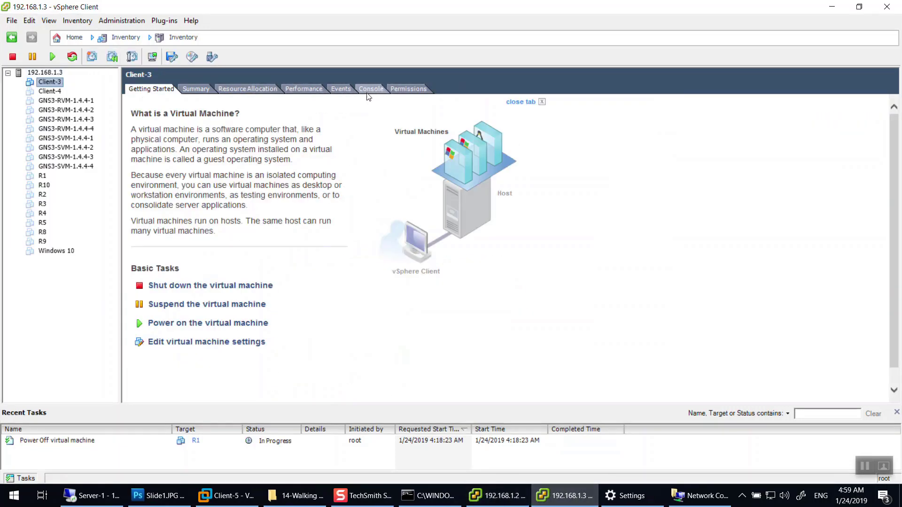
click(53, 74)
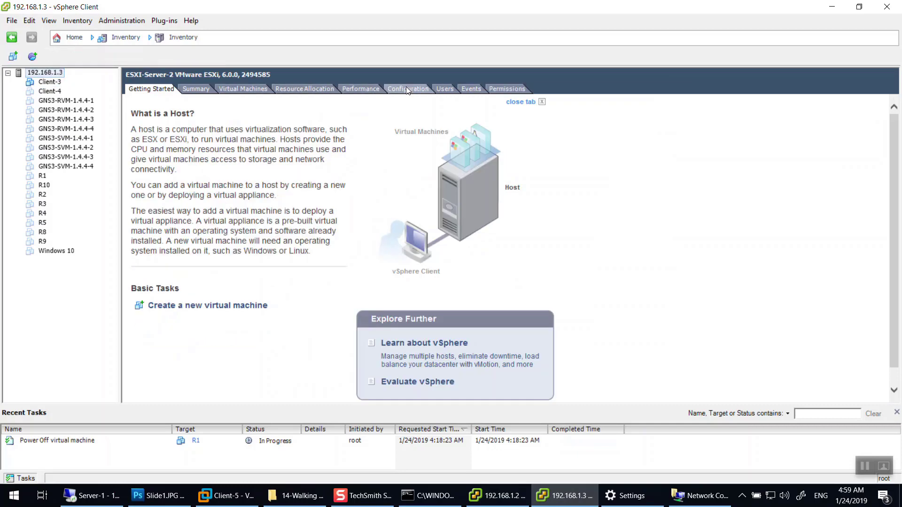
click(408, 89)
click(157, 166)
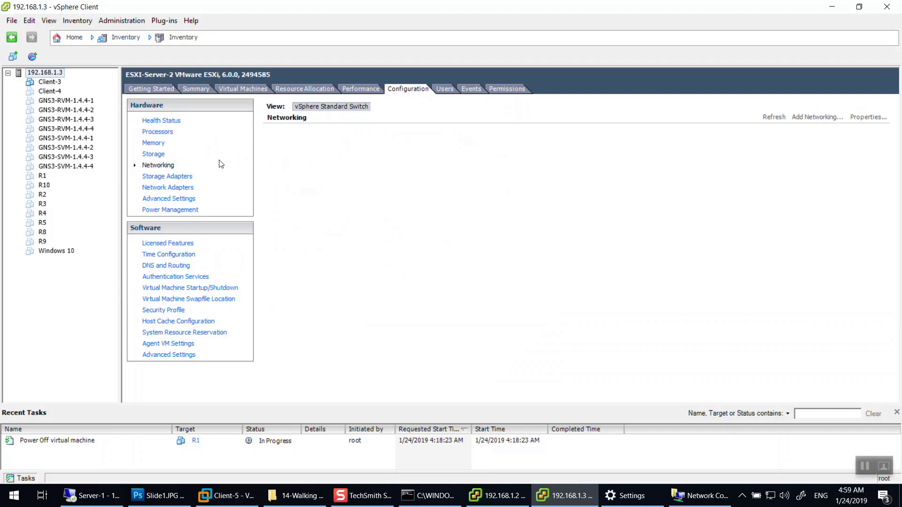
click(164, 178)
click(159, 168)
Run a continuous ping to 192.168.1.3 in Command Prompt.
click(435, 497)
key(Up)
key(Left)
key(Left)
key(Return)
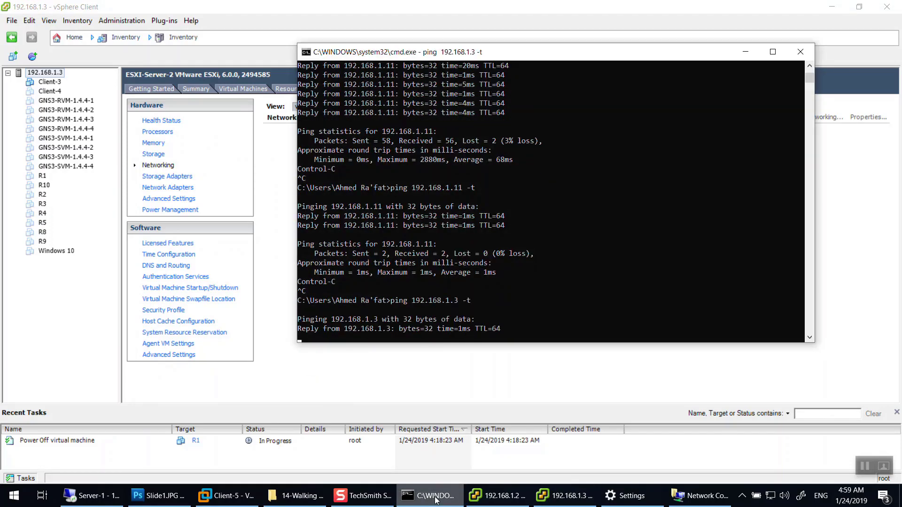
click(435, 497)
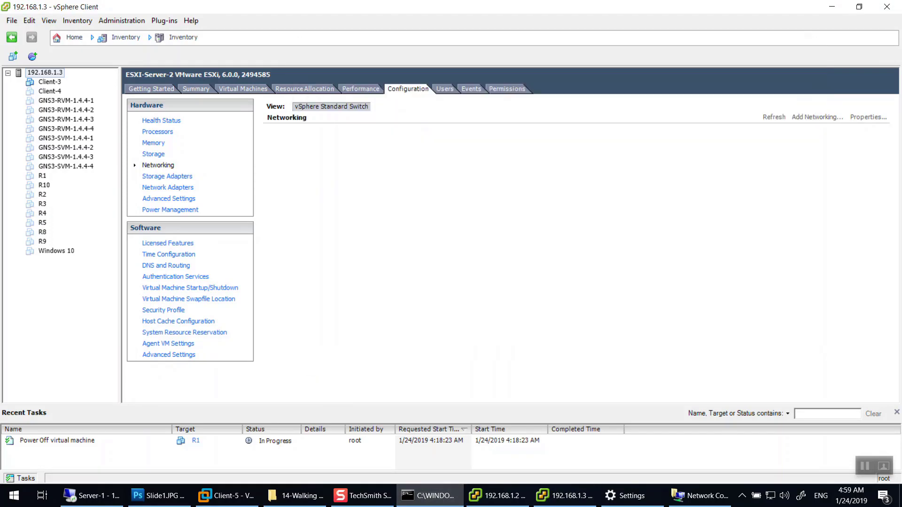
Look over Client-4 and the GNS3-RVM VMs, check health status, and minimize the client.
click(50, 92)
click(54, 101)
click(54, 119)
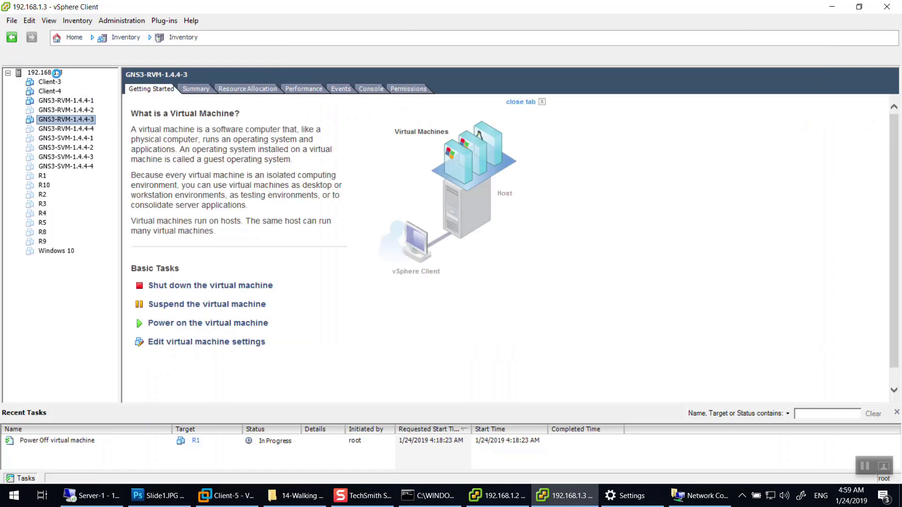
click(53, 72)
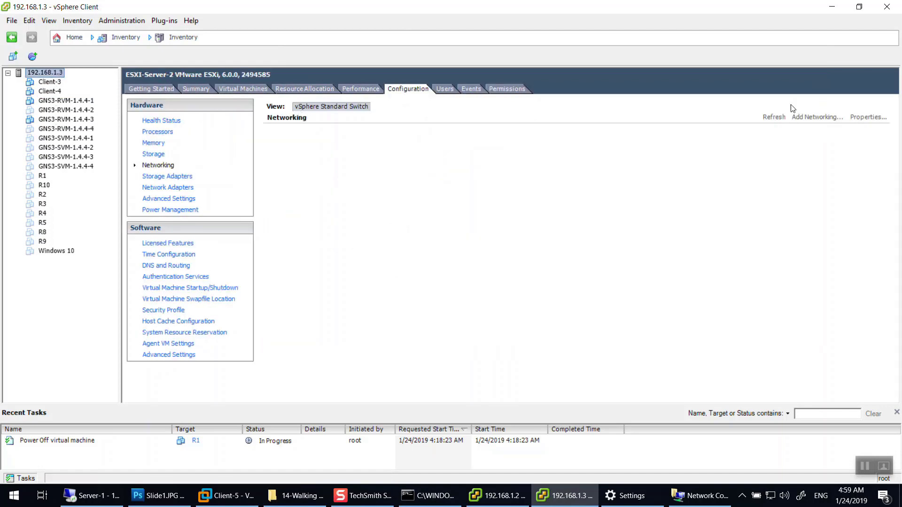
click(161, 120)
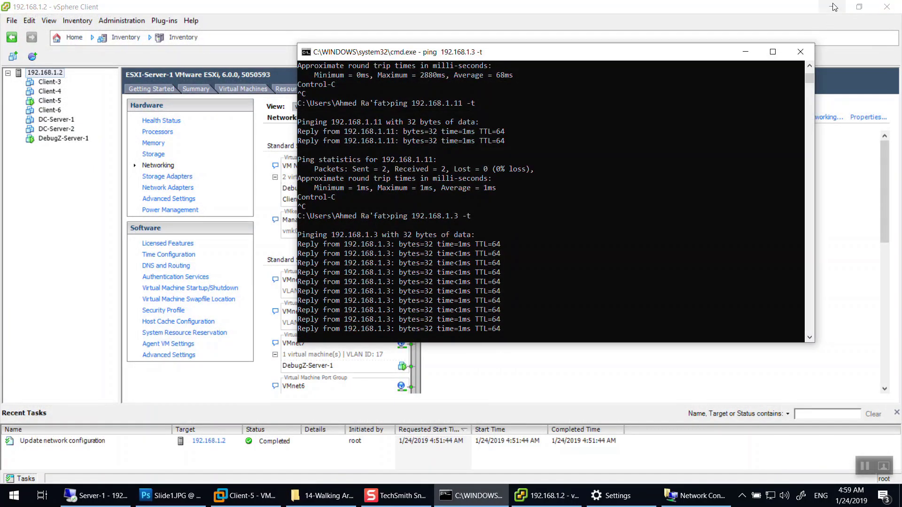
click(833, 5)
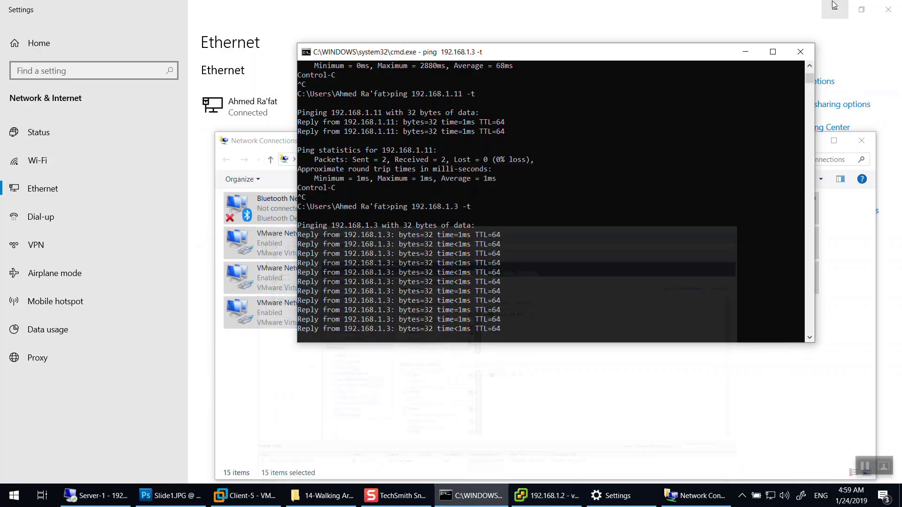
Launch a fresh vSphere Client session and log in to 192.168.1.3 with the account password.
click(833, 4)
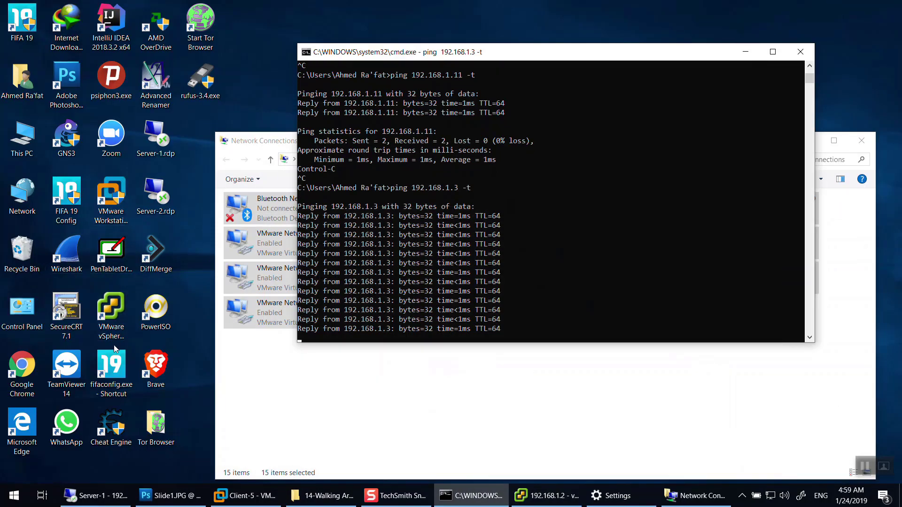
double_click(109, 326)
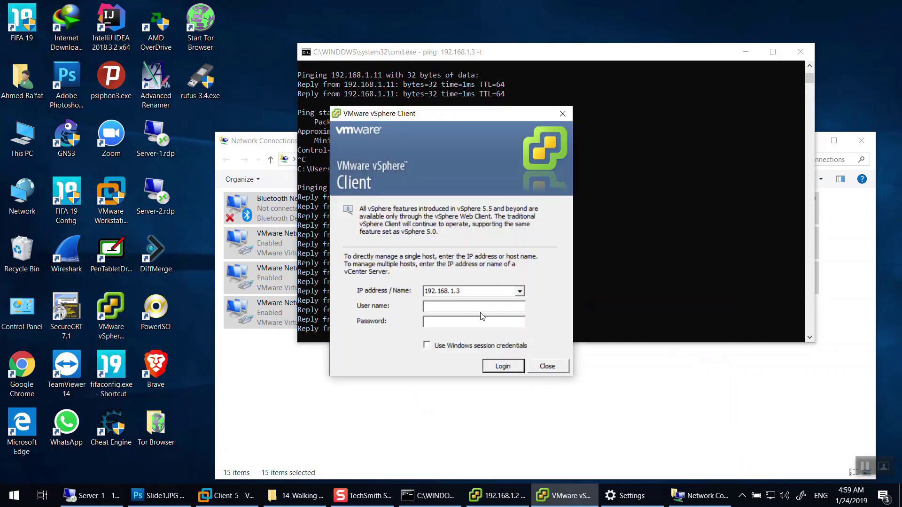
text(ro*******)
key(Return)
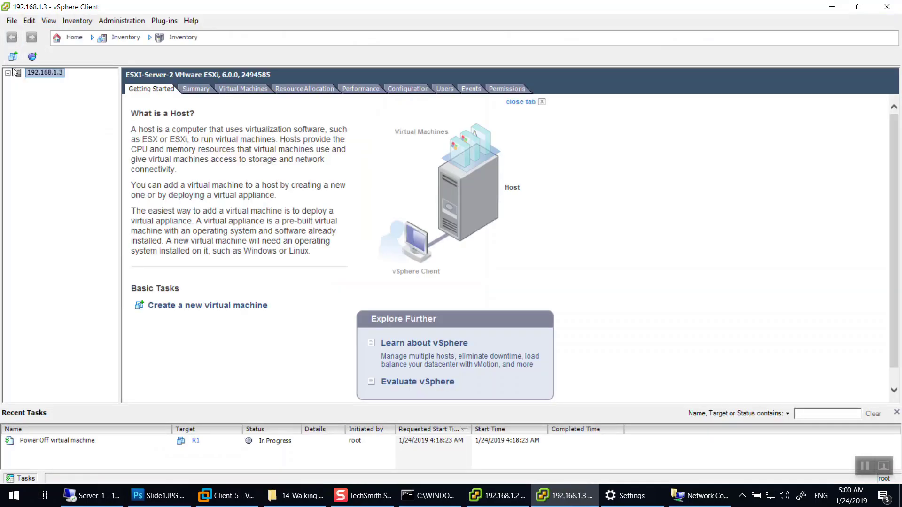
Expand host 192.168.1.3 and view its Networking configuration, still listing no switches.
click(8, 74)
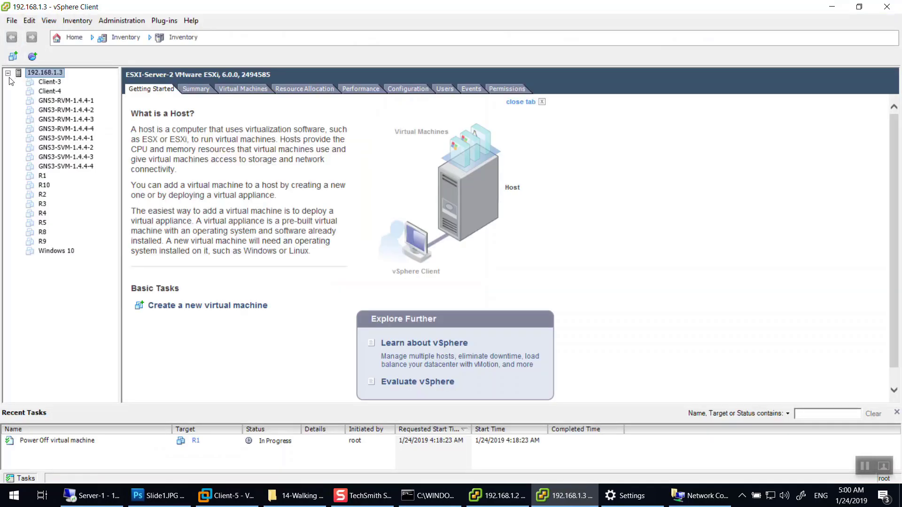
click(404, 87)
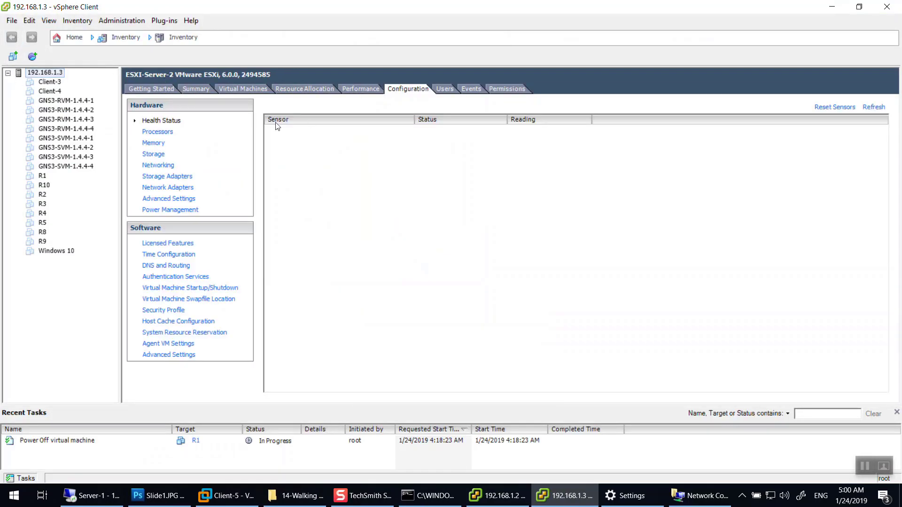
click(155, 132)
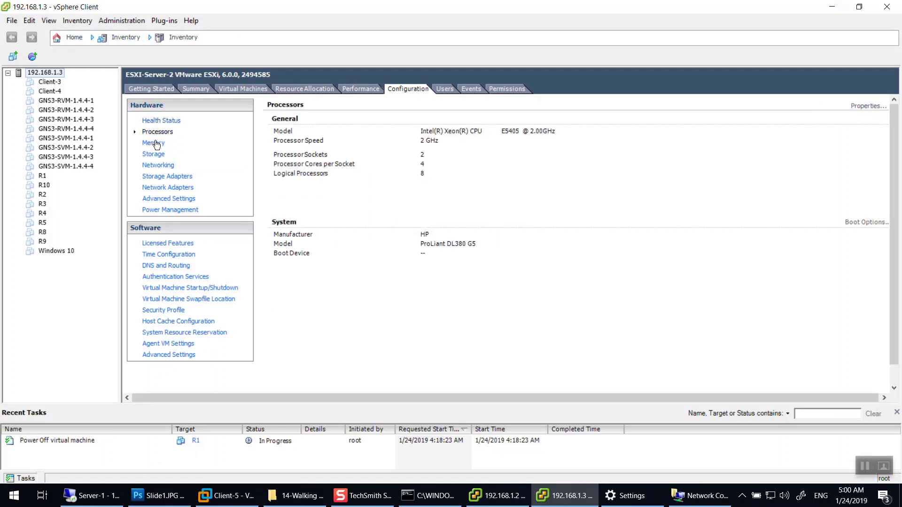
click(158, 164)
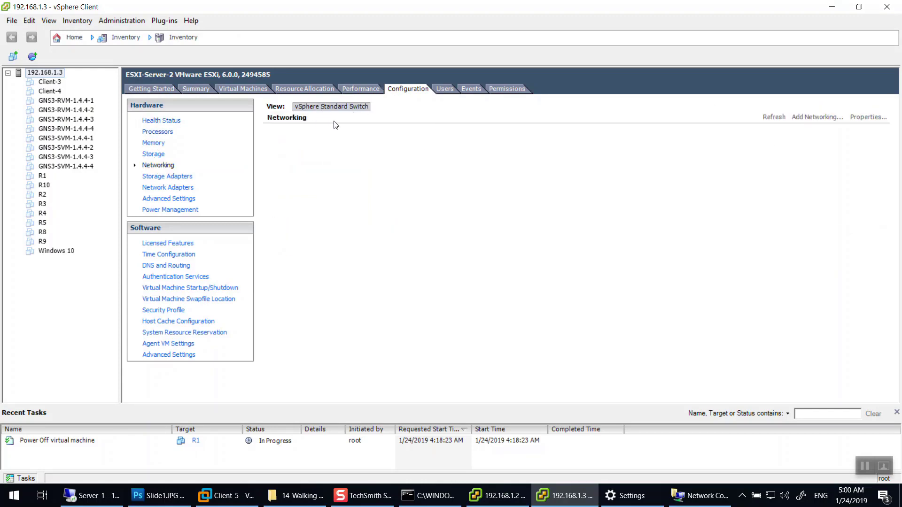
click(42, 442)
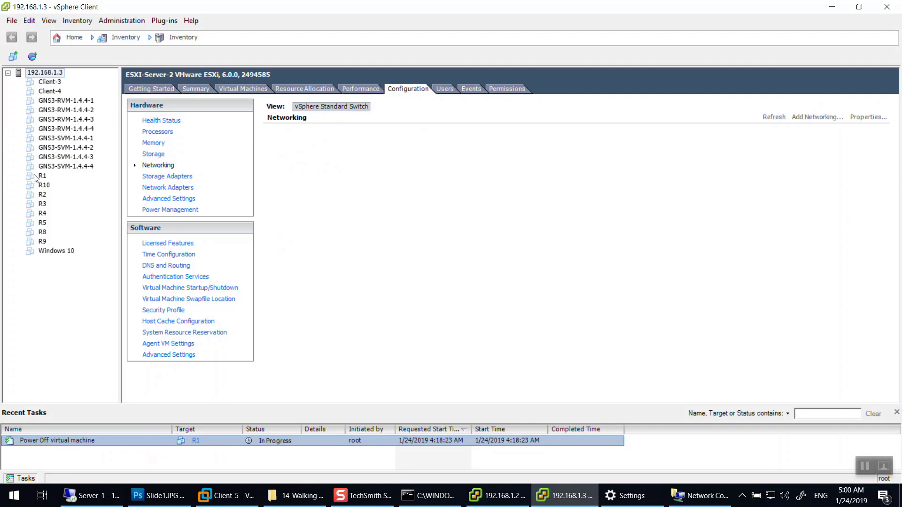
Reboot host 192.168.1.3 (ESXI-Server-2), confirming the prompts, and watch the ping window.
right_click(54, 71)
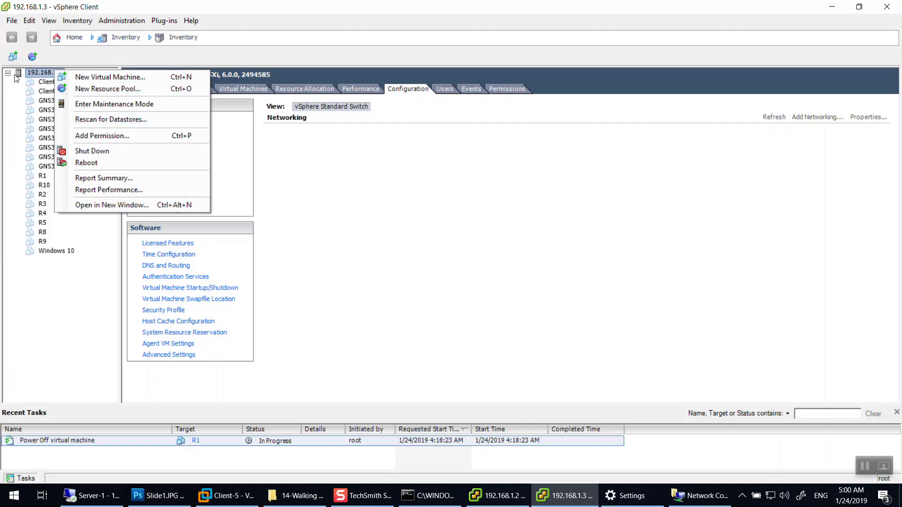
click(28, 71)
right_click(41, 69)
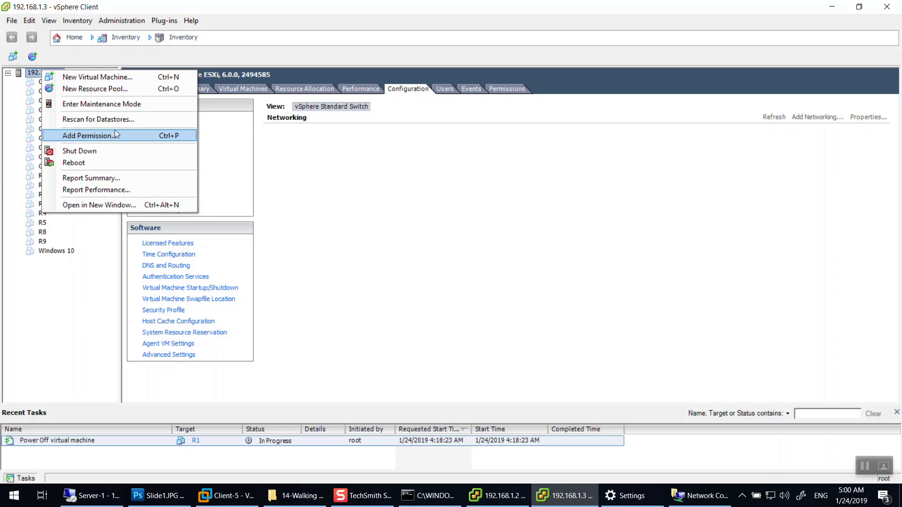
click(86, 164)
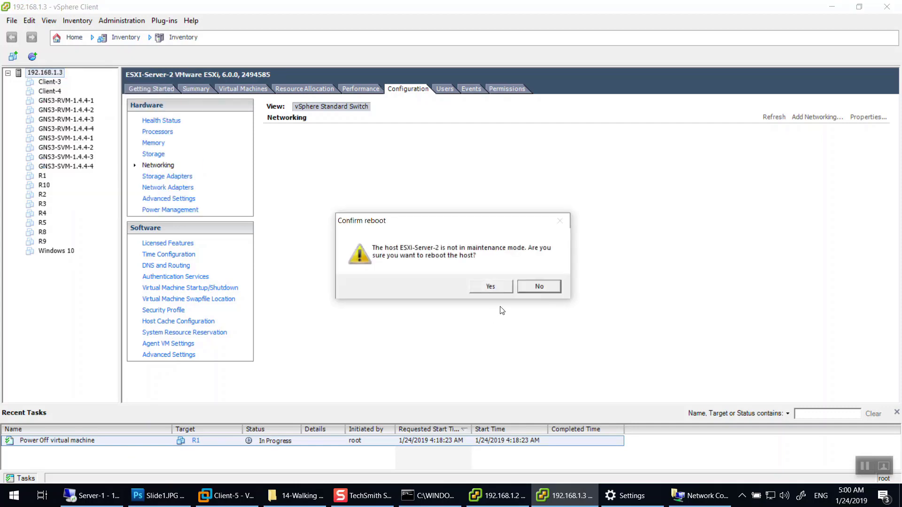
click(498, 283)
click(494, 290)
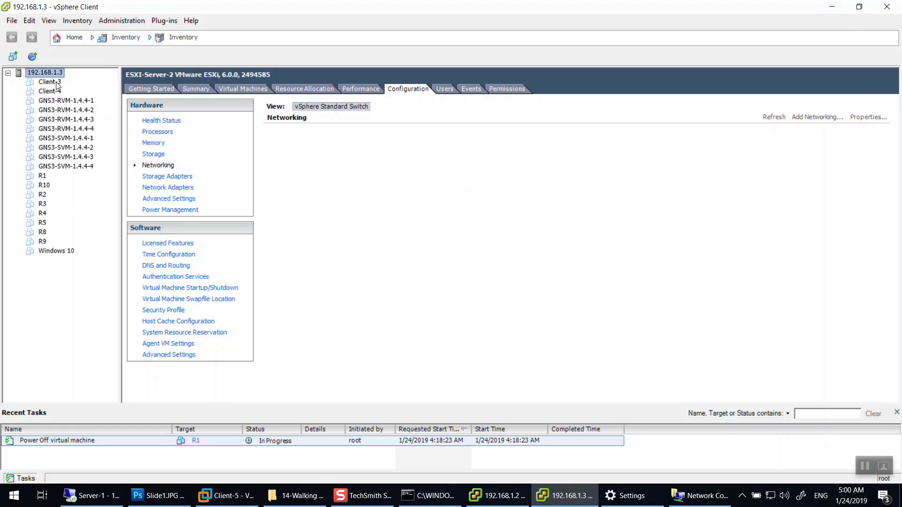
click(428, 501)
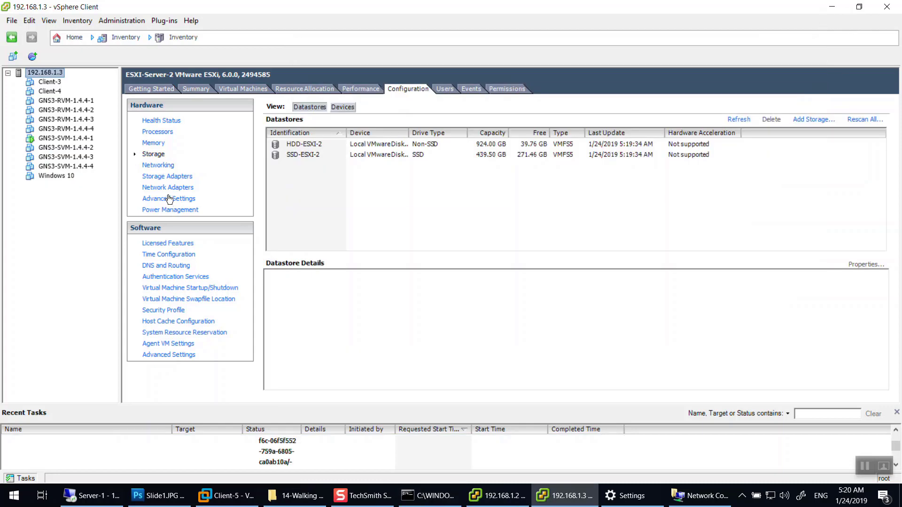
Reopen Networking on 192.168.1.3 and scroll through vSwitch0 and vSwitch1's VMnet port groups.
click(161, 168)
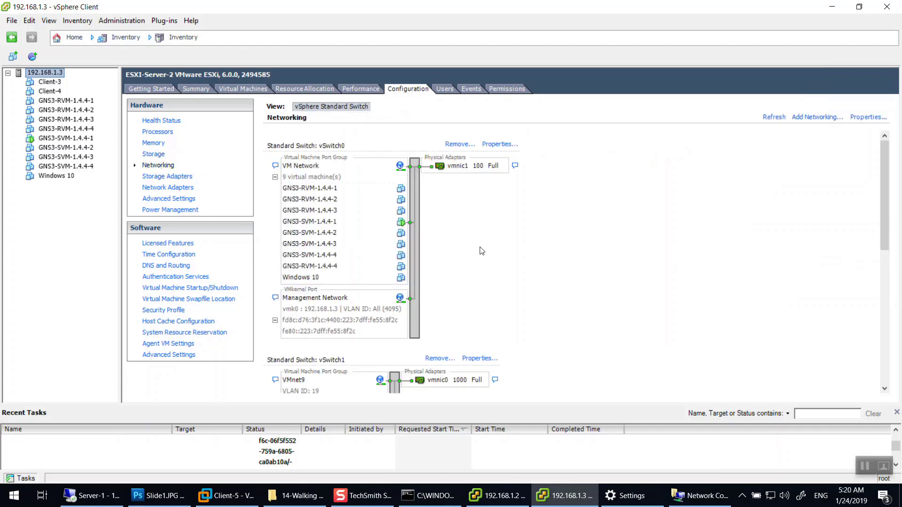
scroll(480, 352, down, 5)
scroll(345, 245, down, 1)
scroll(376, 263, up, 6)
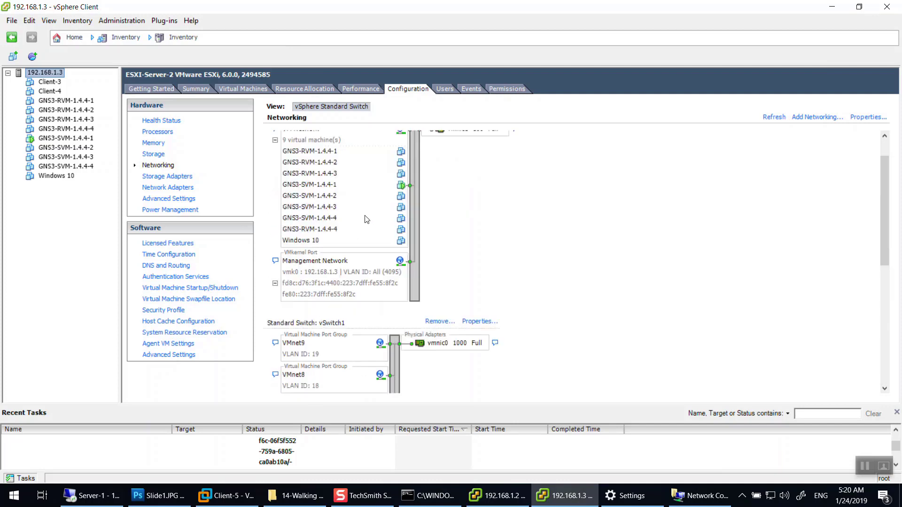
scroll(422, 312, down, 4)
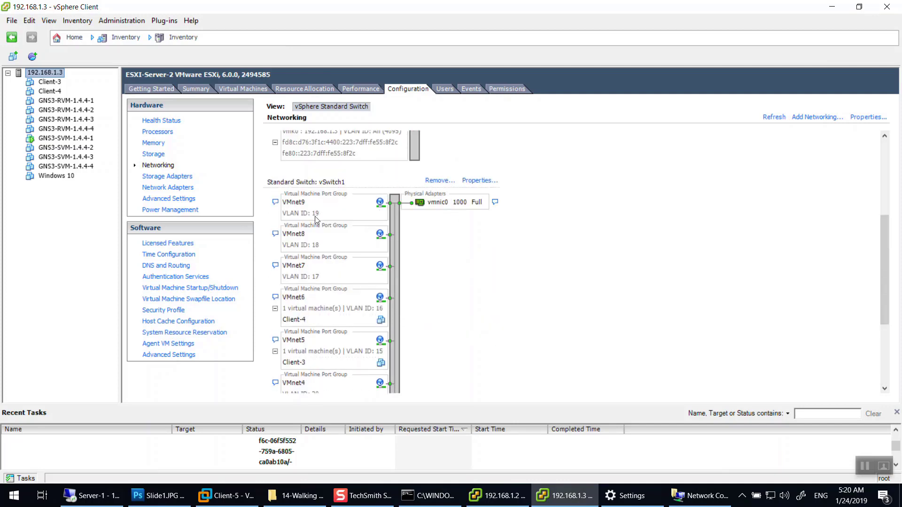
scroll(310, 258, down, 3)
scroll(376, 235, up, 6)
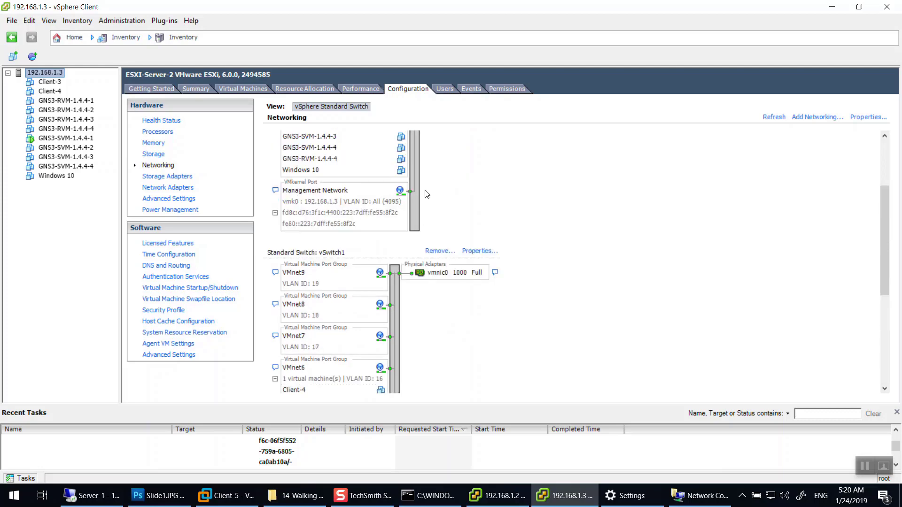
Add a virtual machine port group named IT with VLAN ID 10 to host 192.168.1.3's vSwitch1.
click(480, 252)
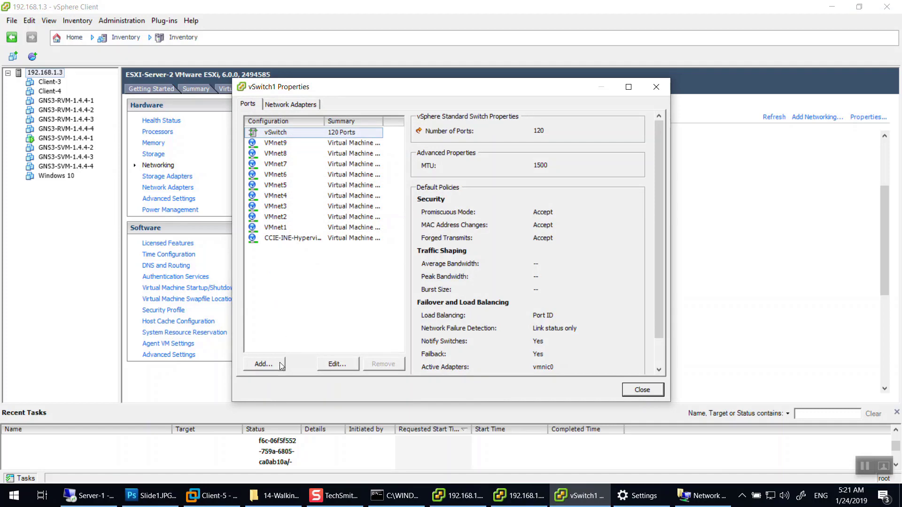
click(278, 365)
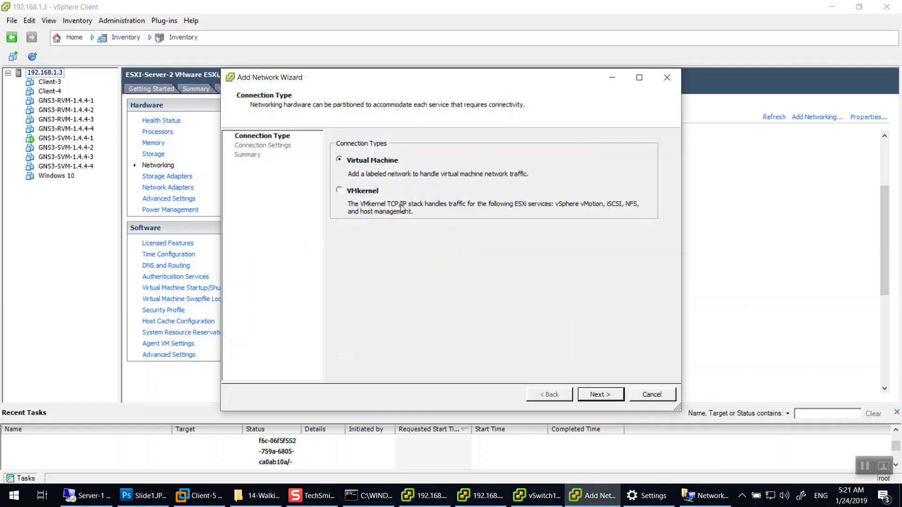
click(591, 394)
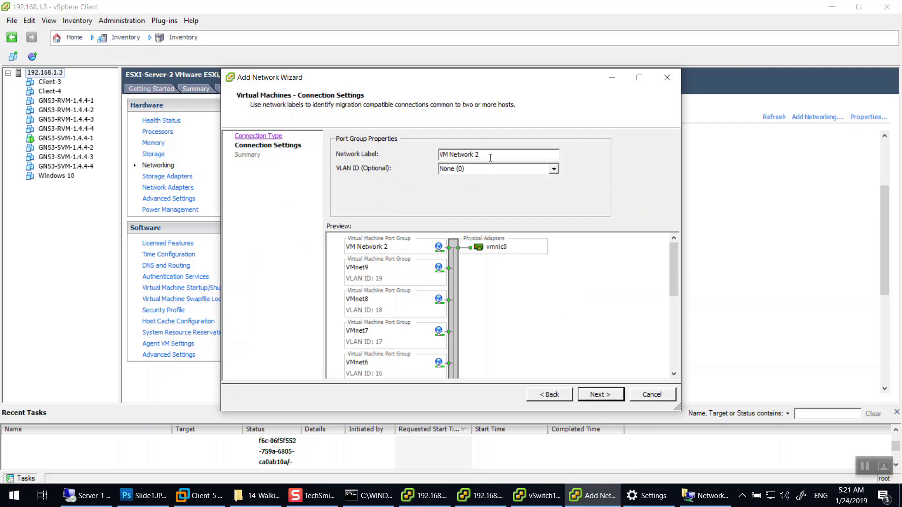
key(BackSpace)
key(BackSpace)
key(BackSpace)
key(BackSpace)
key(BackSpace)
key(BackSpace)
key(BackSpace)
key(BackSpace)
key(BackSpace)
key(BackSpace)
text(IT)
key(Tab)
text(1)
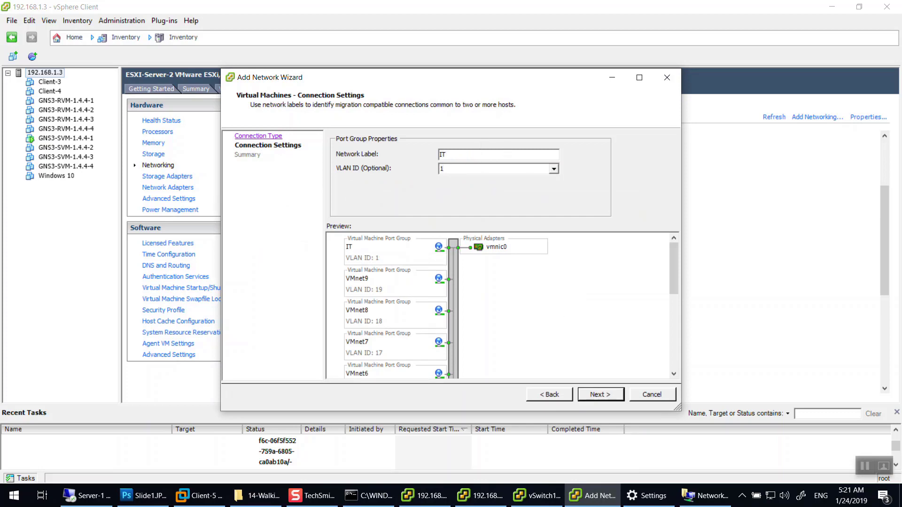
click(616, 398)
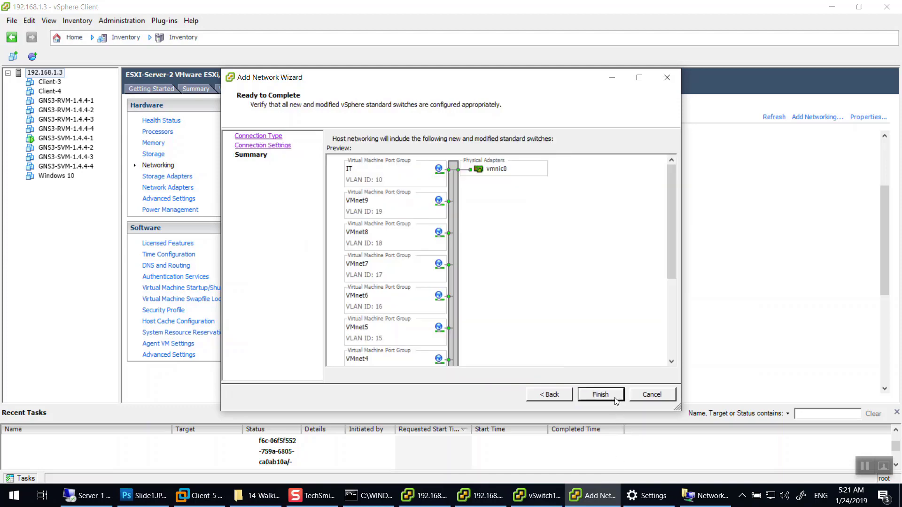
click(611, 396)
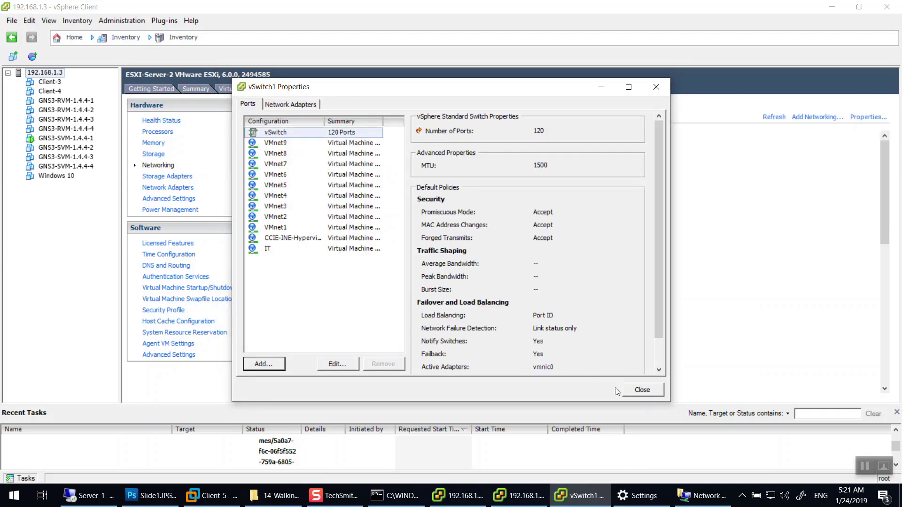
click(642, 390)
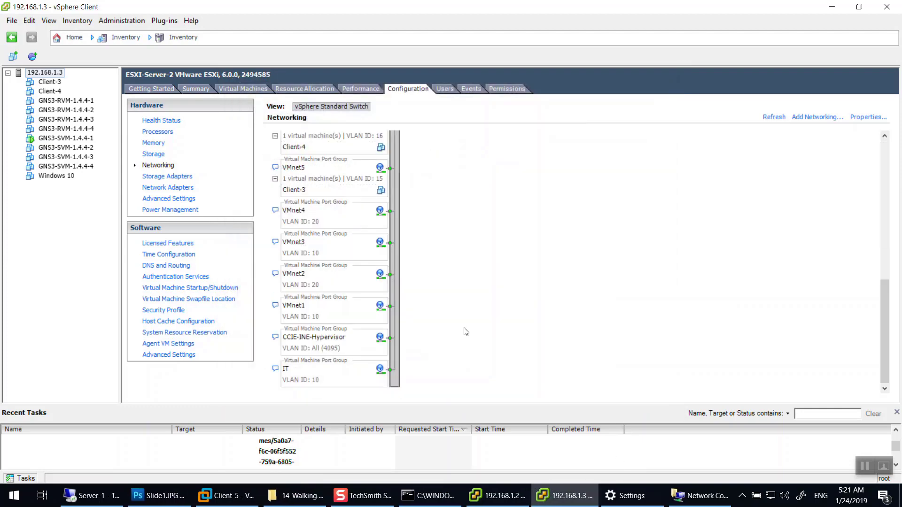
Connect Client-3's Network adapter 1 to the IT port group.
click(45, 82)
right_click(45, 82)
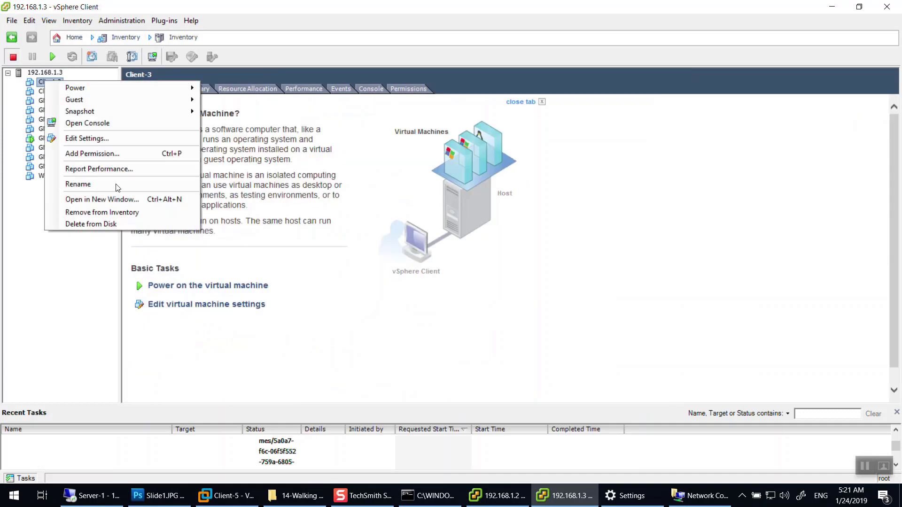
click(229, 309)
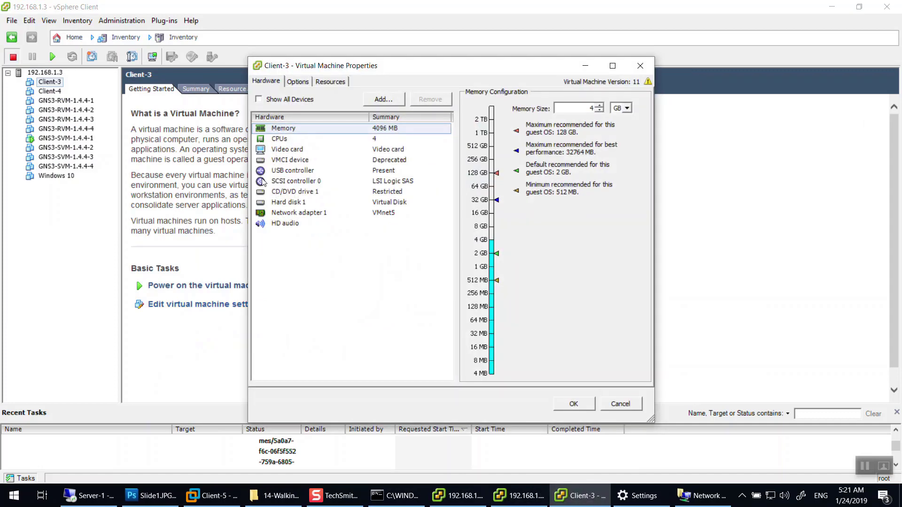
click(323, 213)
click(540, 263)
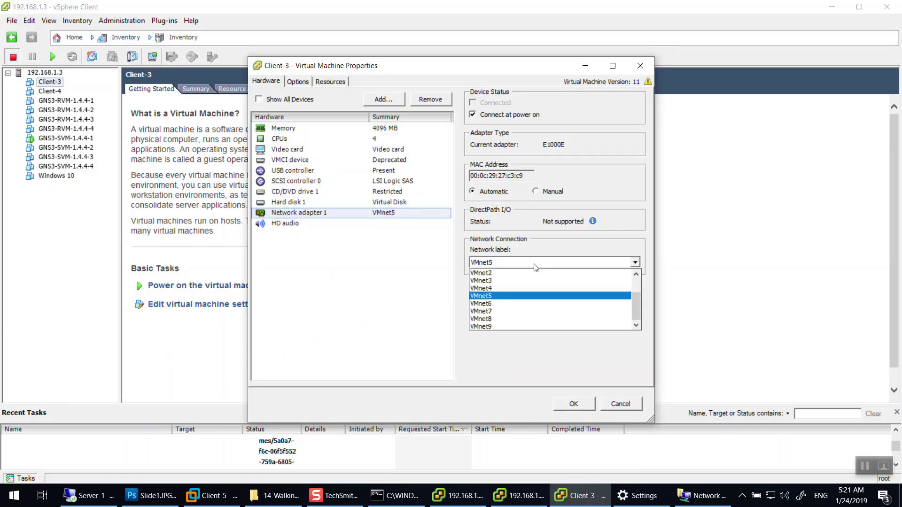
scroll(515, 309, up, 5)
click(489, 283)
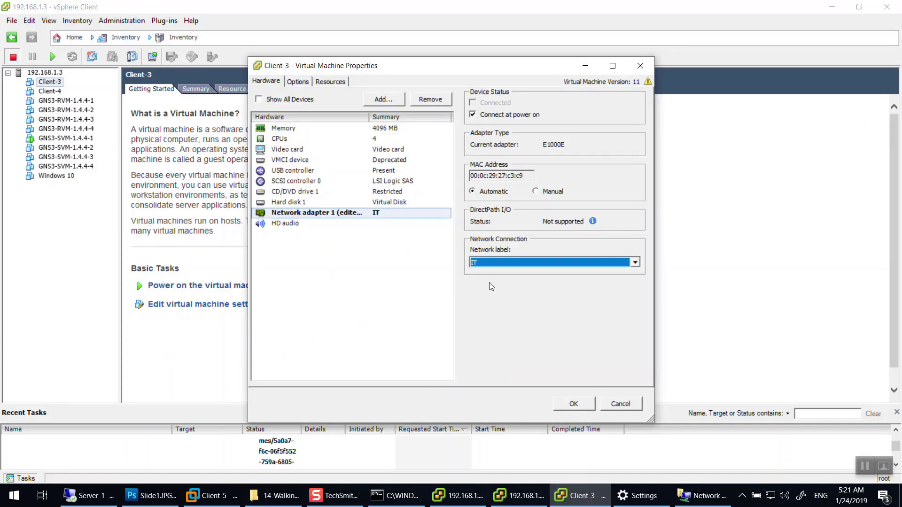
click(574, 402)
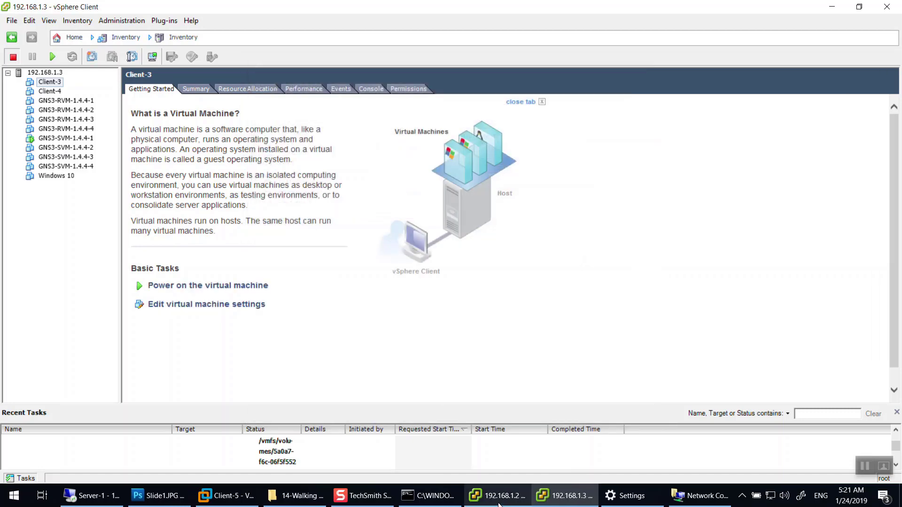
On the 192.168.1.2 host's client, connect Client-5's Network adapter 1 to the IT port group.
click(499, 505)
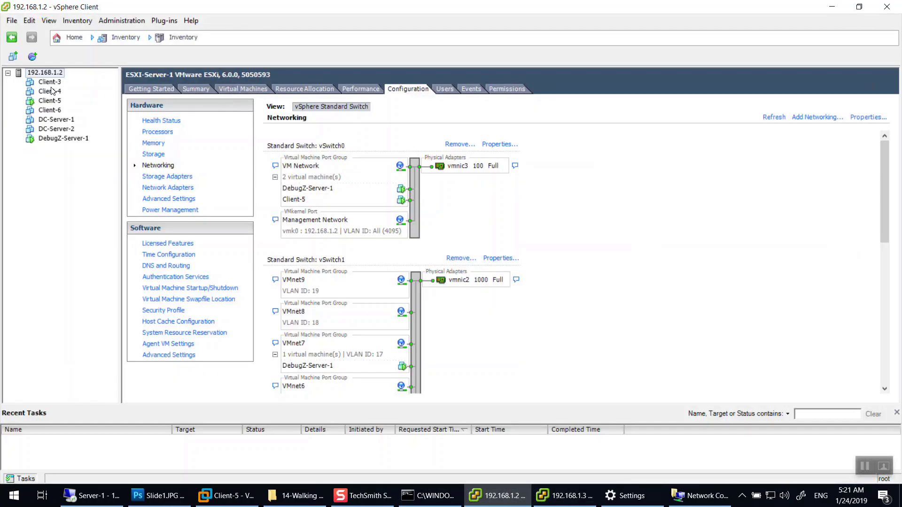
click(555, 502)
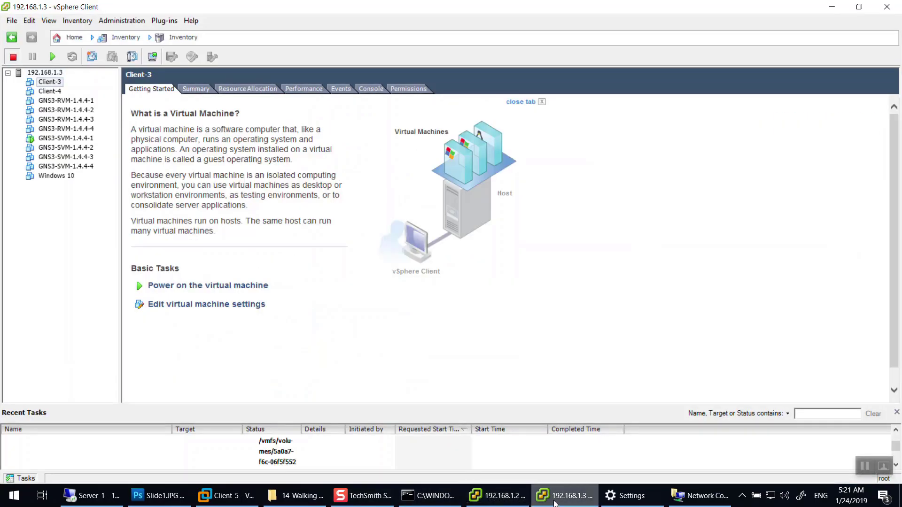
click(500, 498)
click(47, 101)
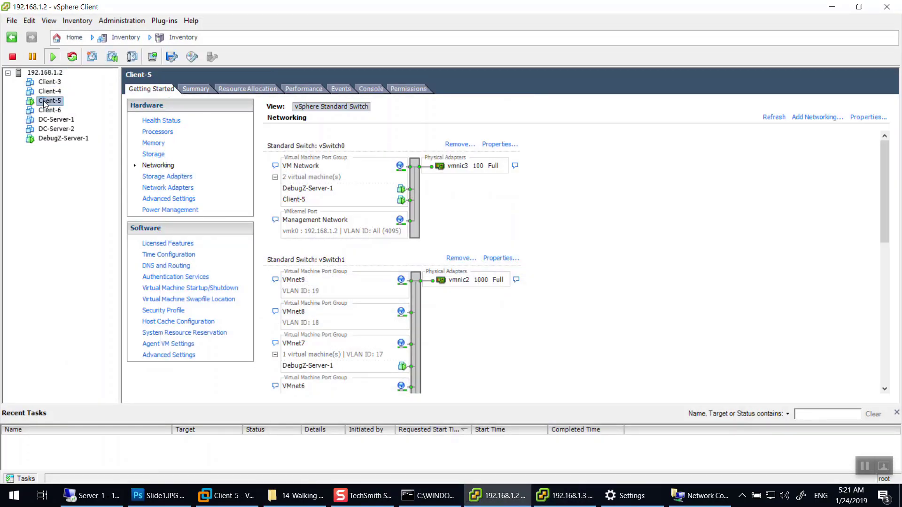
click(245, 328)
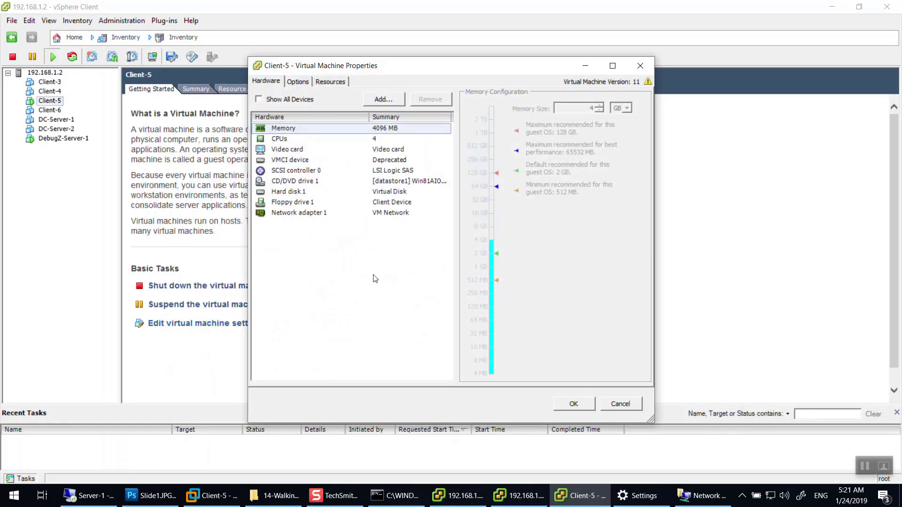
click(384, 213)
click(563, 283)
scroll(501, 335, up, 2)
click(492, 305)
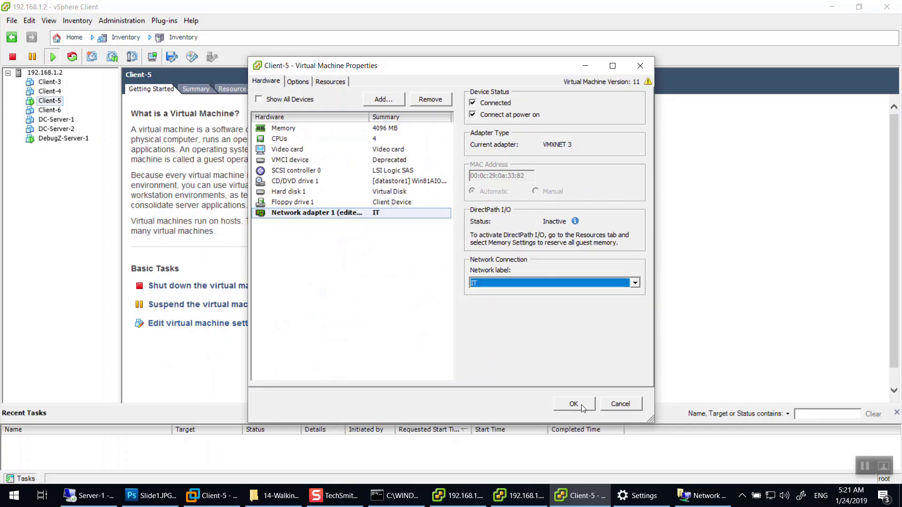
click(574, 404)
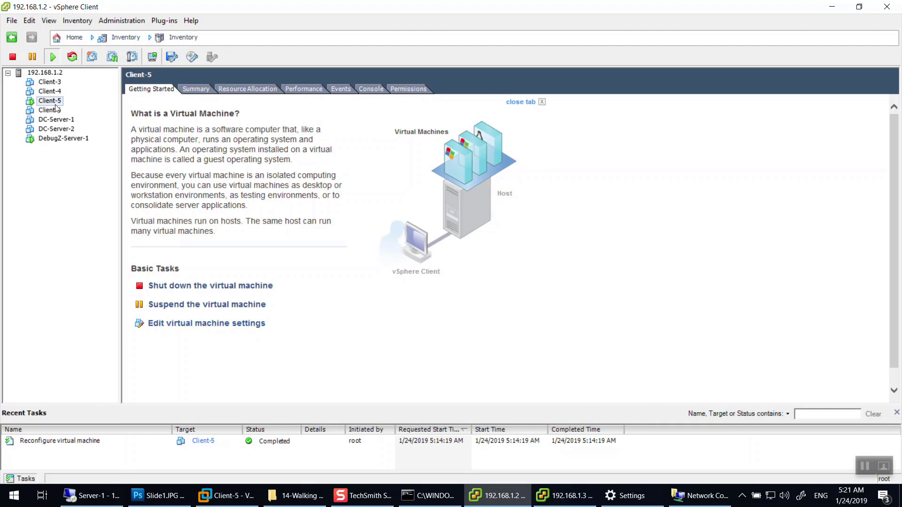
click(564, 495)
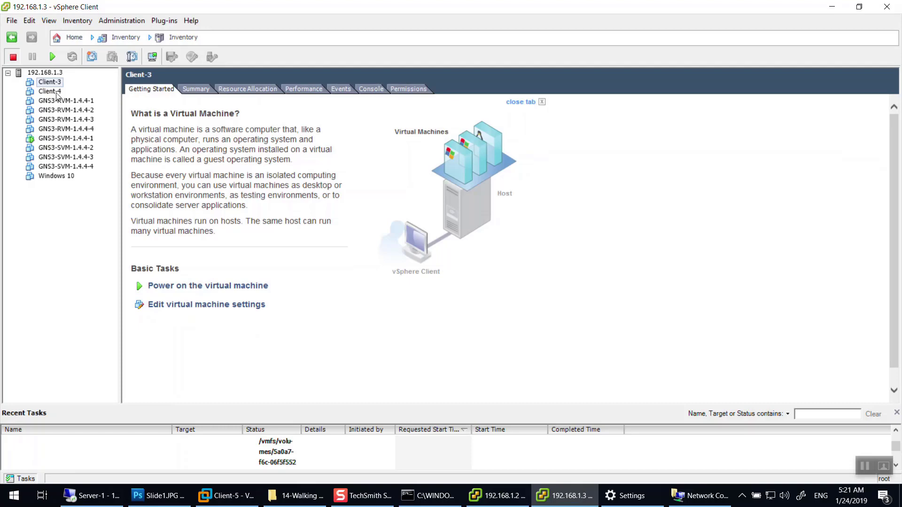
click(164, 493)
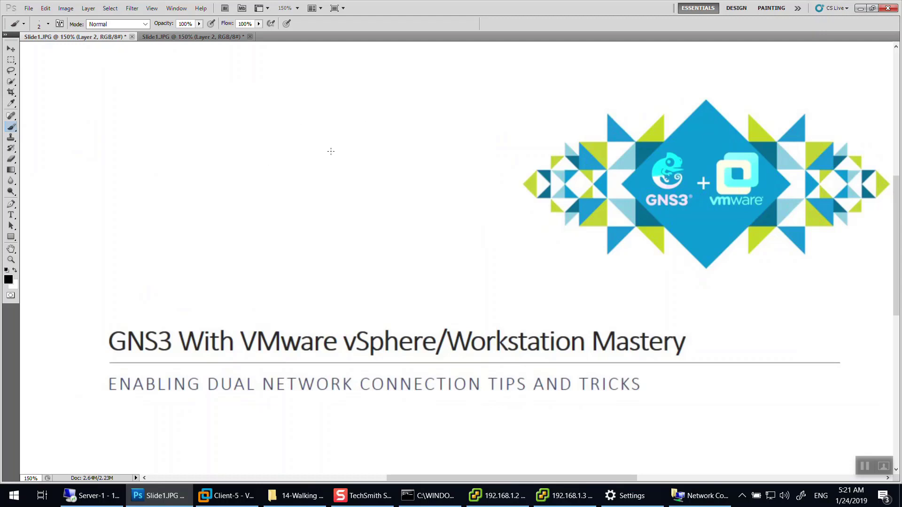
Handwrite 10.0.0.0/30 on the Photoshop title slide, then bring up Client-5's sign-in screen.
click(313, 113)
drag(329, 103, 382, 105)
click(343, 111)
mouse_move(400, 96)
mouse_down()
mouse_move(395, 116)
mouse_move(415, 108)
mouse_move(407, 117)
mouse_up()
drag(432, 102, 431, 111)
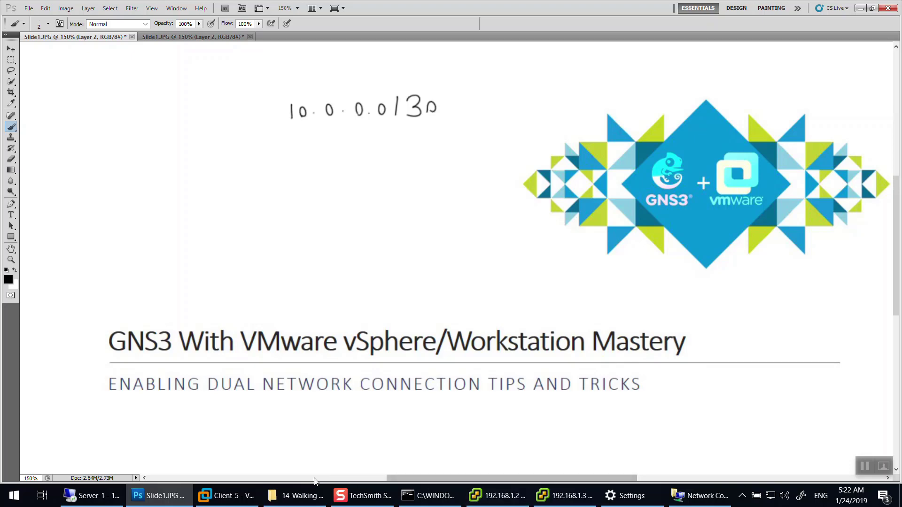
click(227, 496)
click(568, 252)
Sign in to Client-5 and open Ethernet0's properties via Network and Sharing Center.
text(•••)
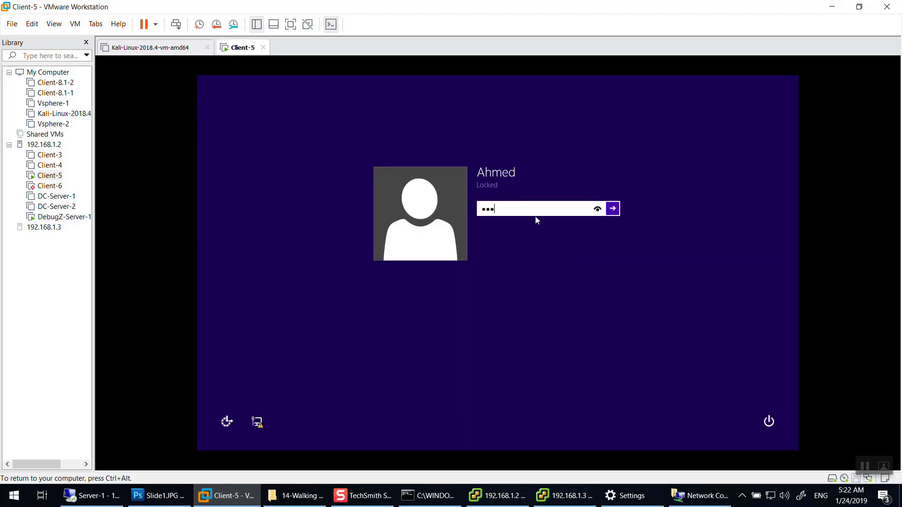
key(Return)
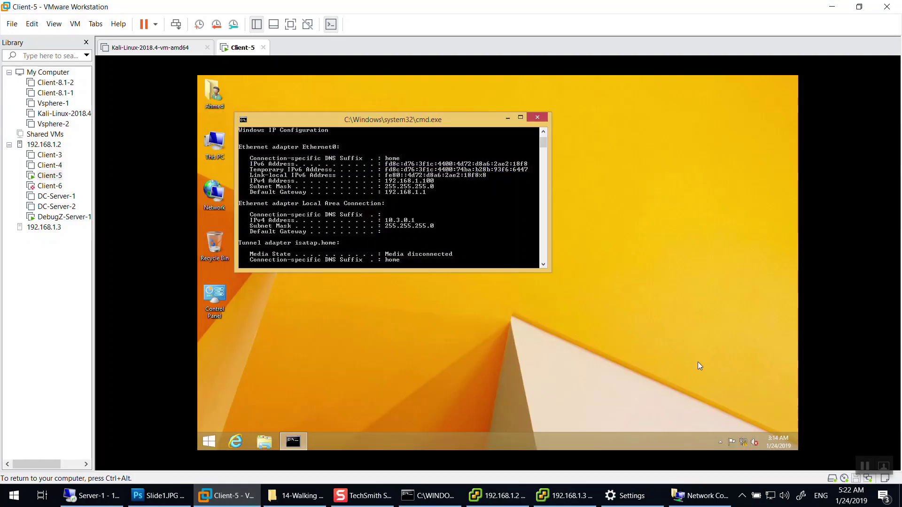
right_click(748, 440)
click(743, 434)
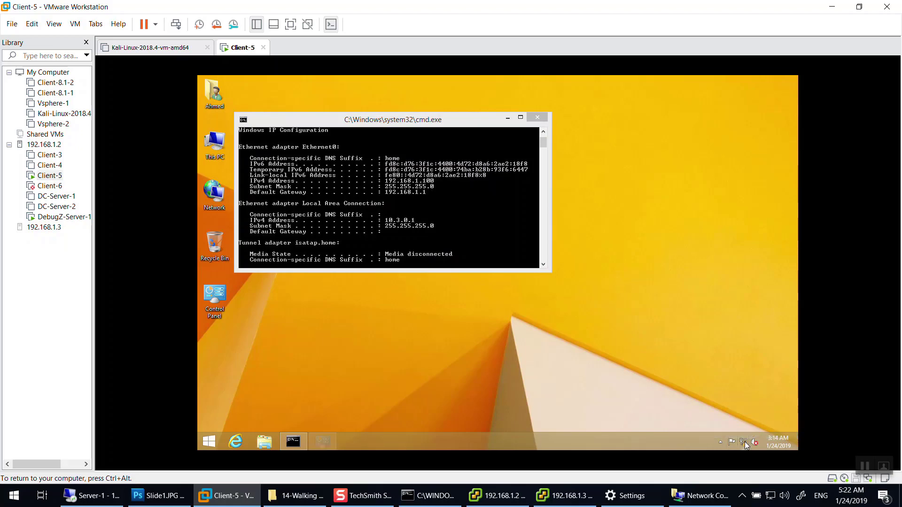
click(617, 195)
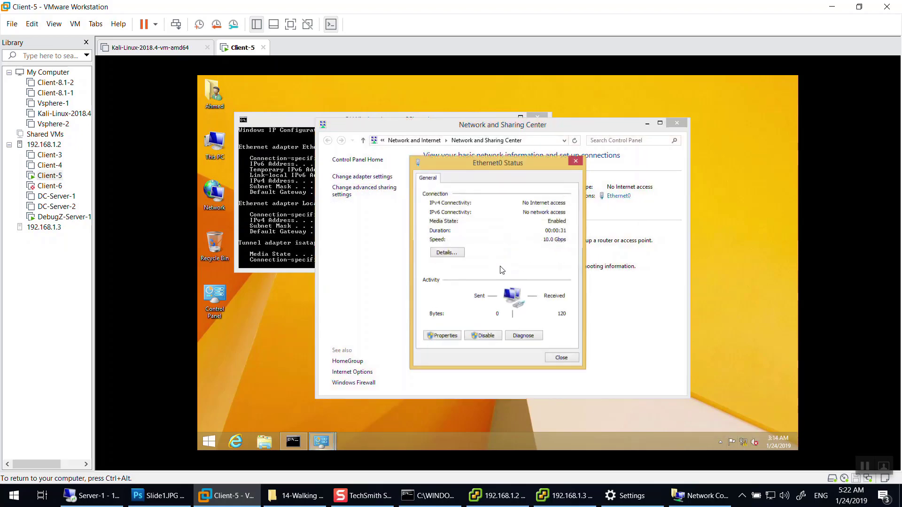
click(446, 336)
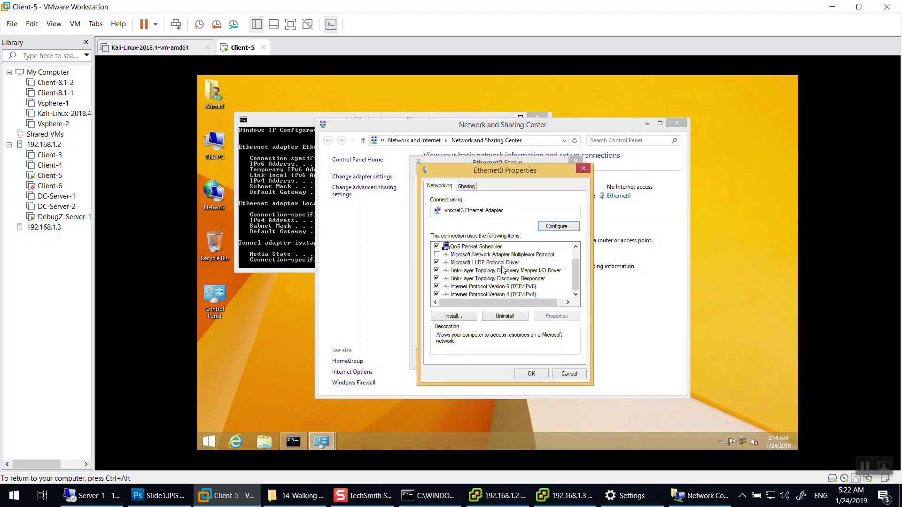
Give Ethernet0 static IPv4 address 10.0.0.1 with subnet mask 255.255.255.252.
click(502, 294)
double_click(510, 296)
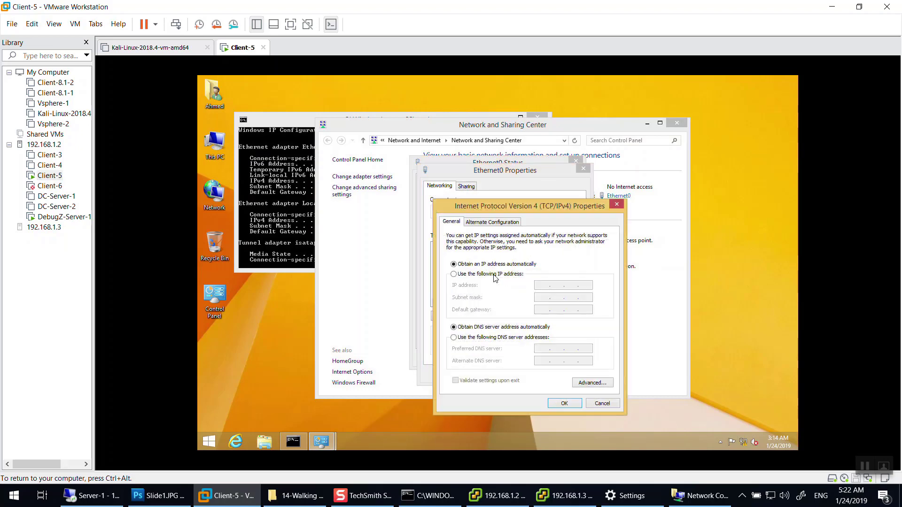
click(454, 274)
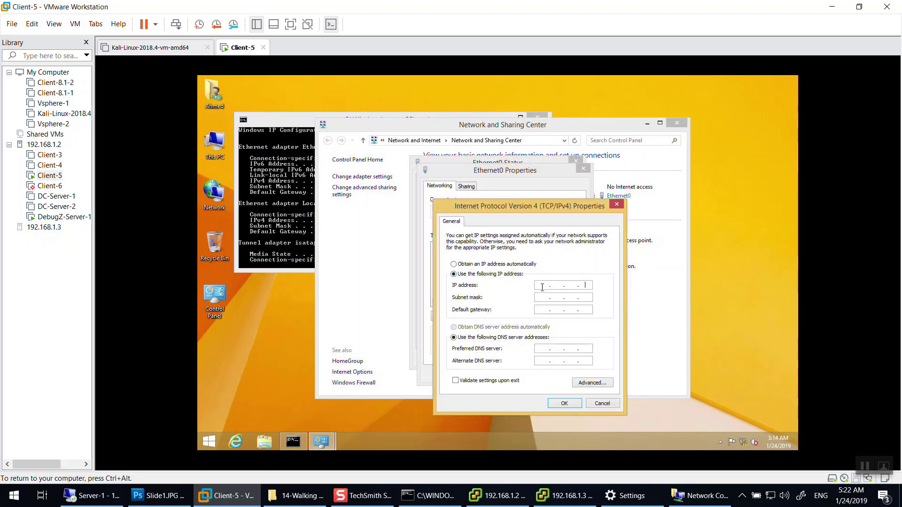
text(10.0.0.255.25)
click(564, 403)
click(531, 374)
click(556, 357)
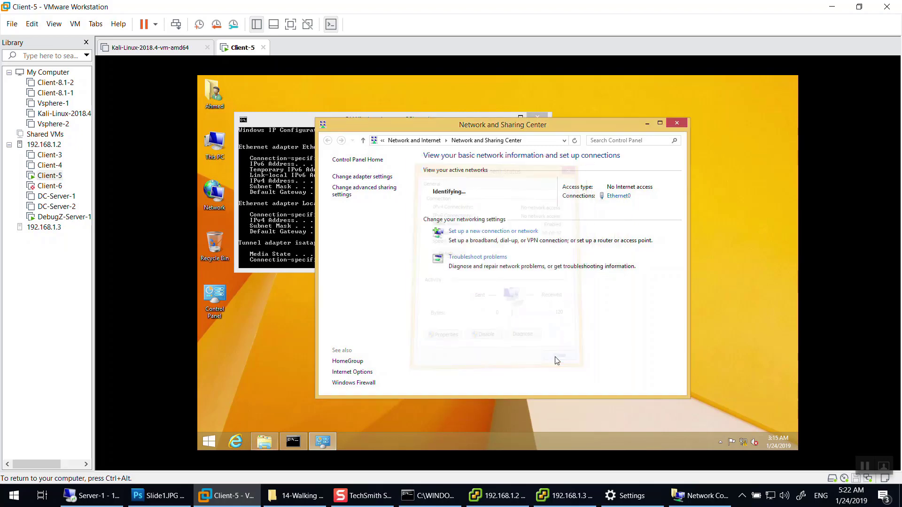
Connect to host 192.168.1.3 as root and power on Client-3.
double_click(43, 227)
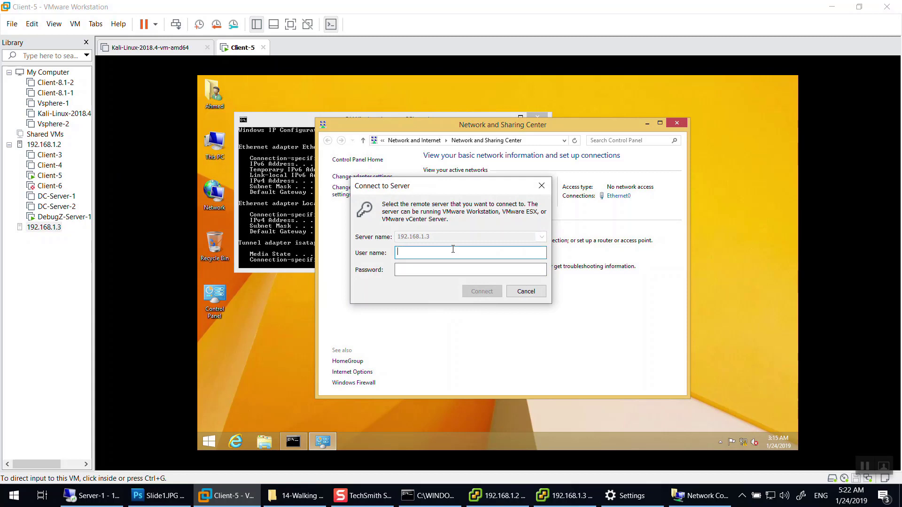
text(root)
key(Tab)
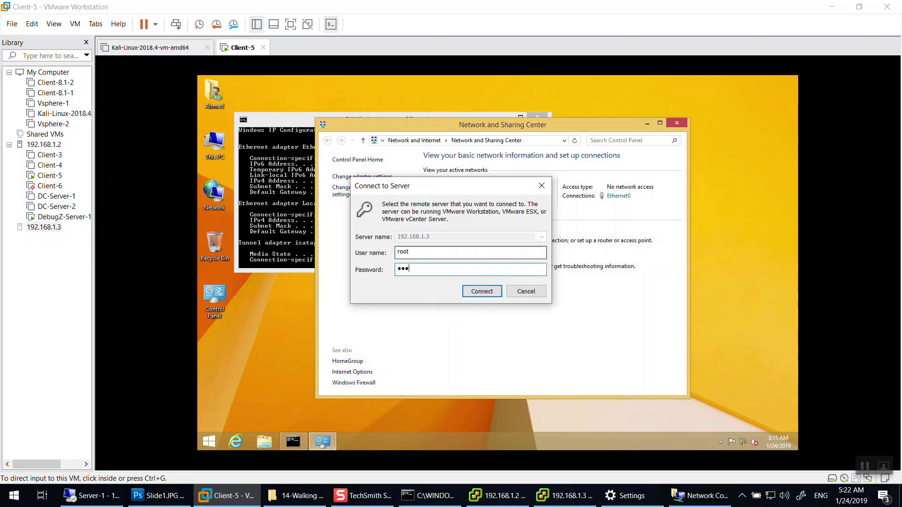
key(BackSpace)
key(BackSpace)
key(BackSpace)
key(BackSpace)
key(BackSpace)
key(BackSpace)
key(Return)
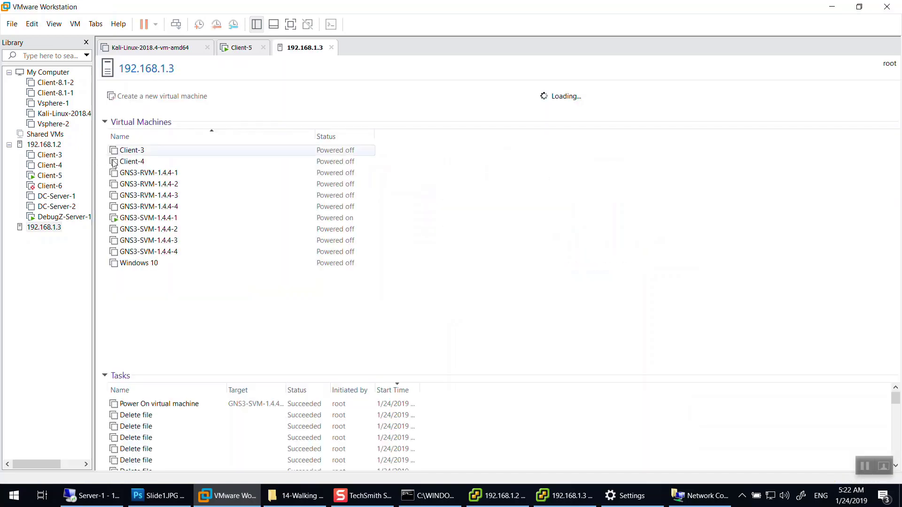
right_click(141, 150)
click(160, 172)
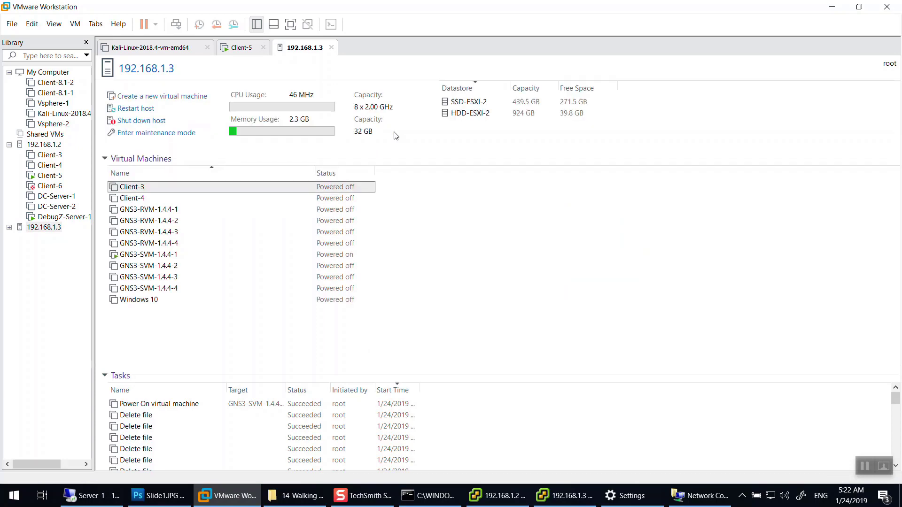
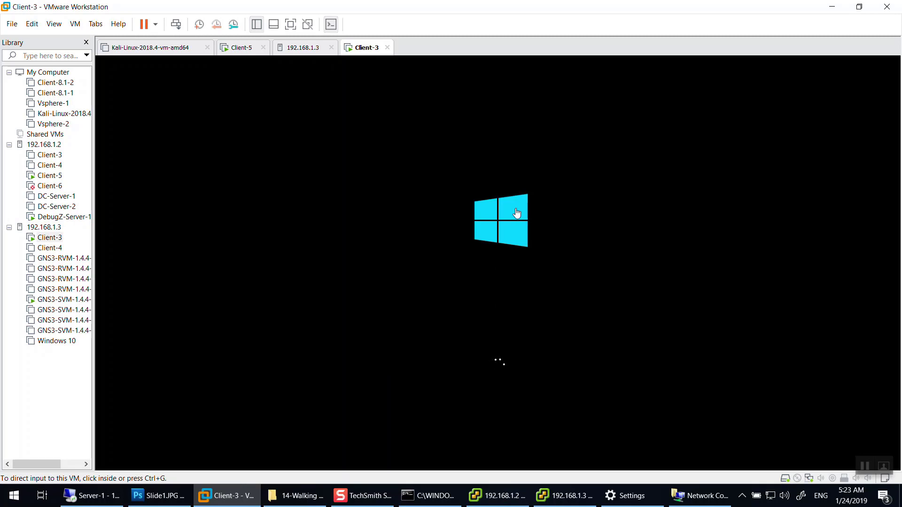
Wake Client-3's Windows lock screen and go back from the password prompt to the account list.
right_click(367, 51)
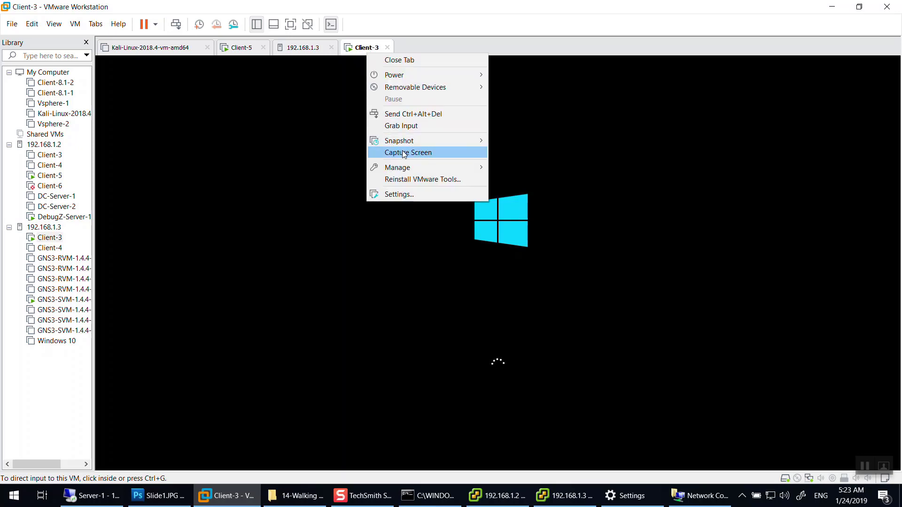
mouse_move(414, 141)
click(527, 139)
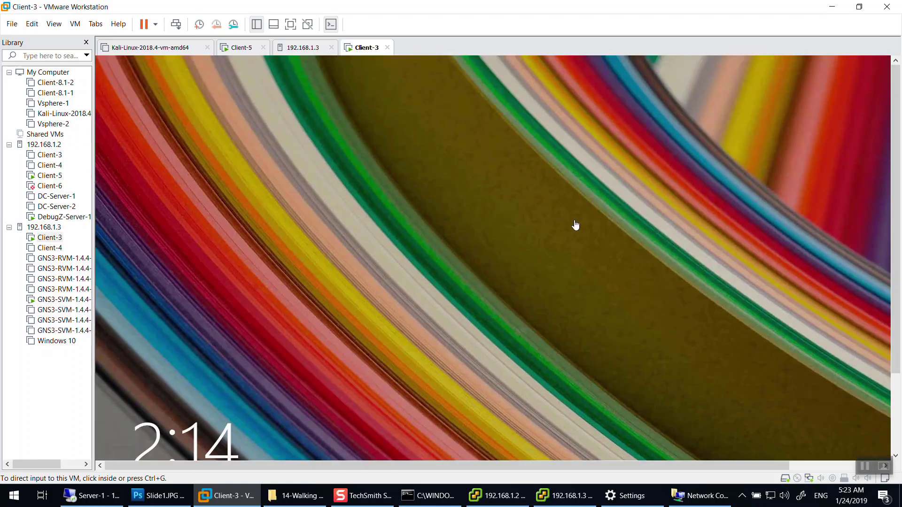
click(575, 225)
click(534, 227)
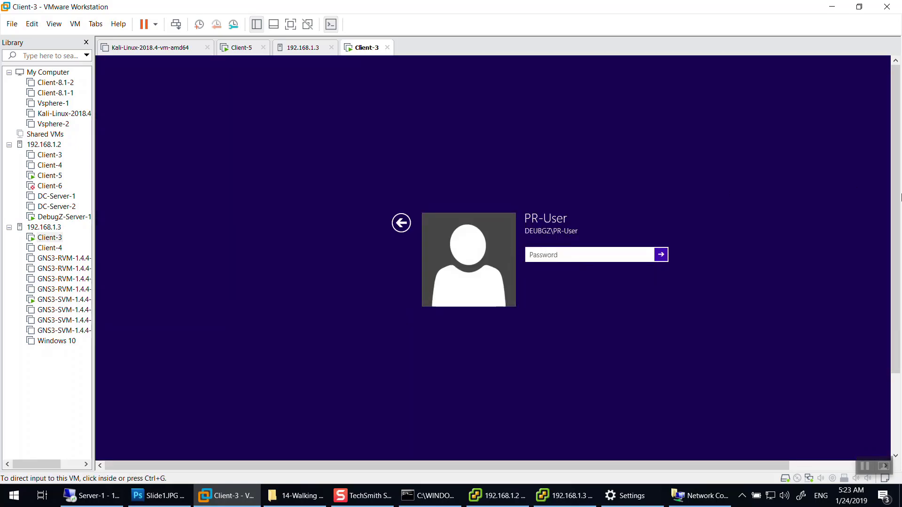
scroll(599, 235, down, 2)
click(401, 176)
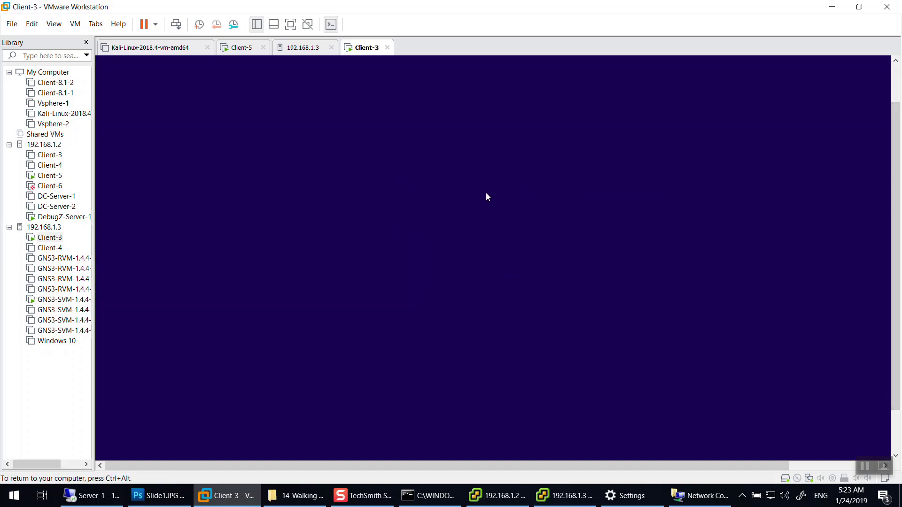
Choose Other user and enter Client-3 as the account's machine prefix.
click(603, 218)
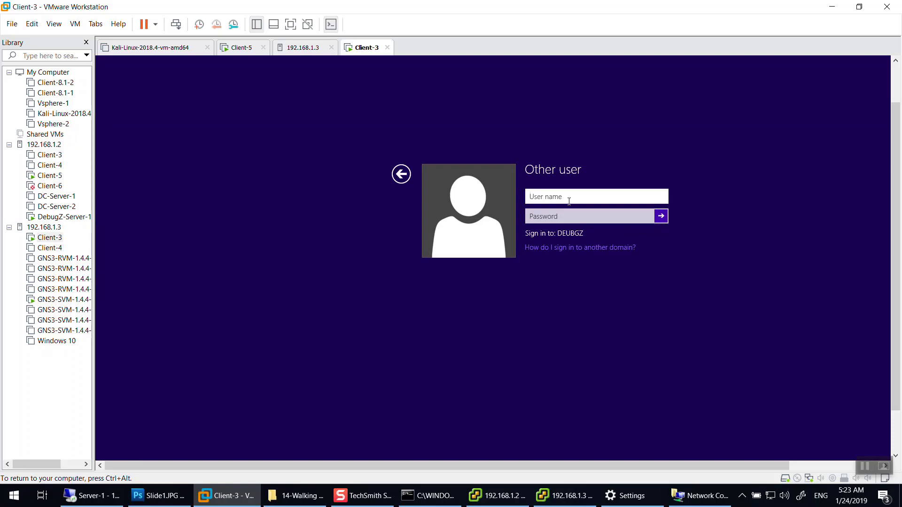
text(Client-3)
key(Tab)
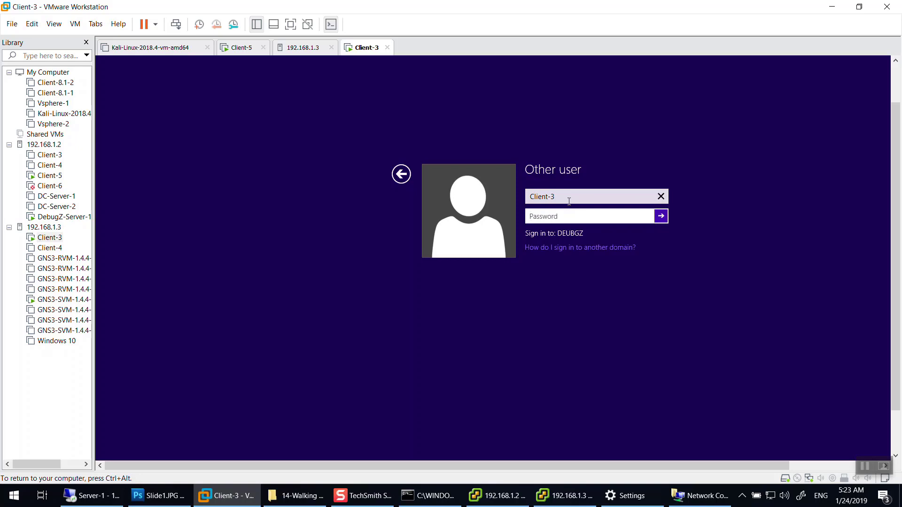
click(576, 200)
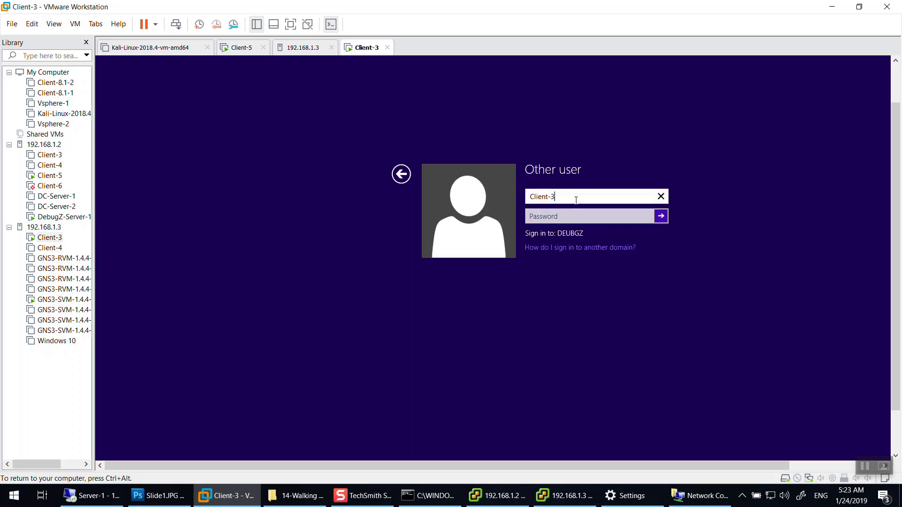
Complete the local account name, enter its password, dismiss the error, and open the Desktop tile.
key(Tab)
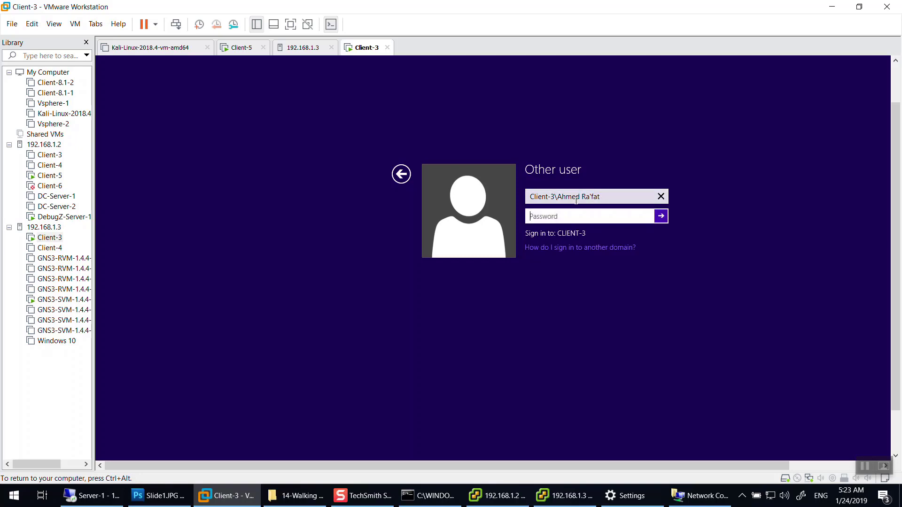
text(Pa$$w)
key(Return)
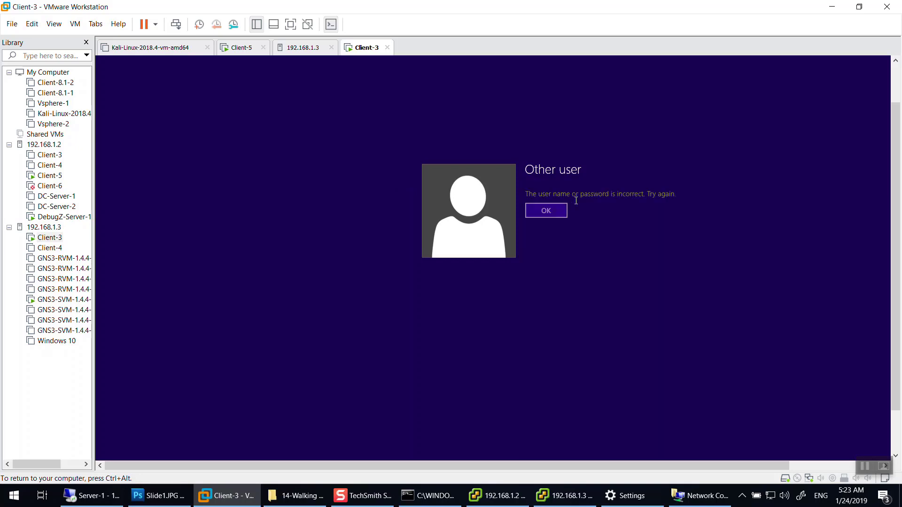
key(Return)
key(Return)
key(Return)
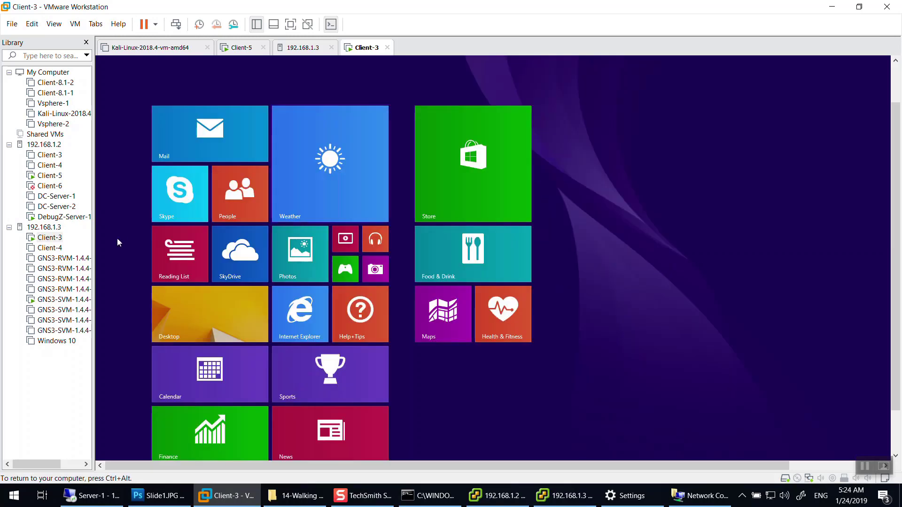
click(188, 311)
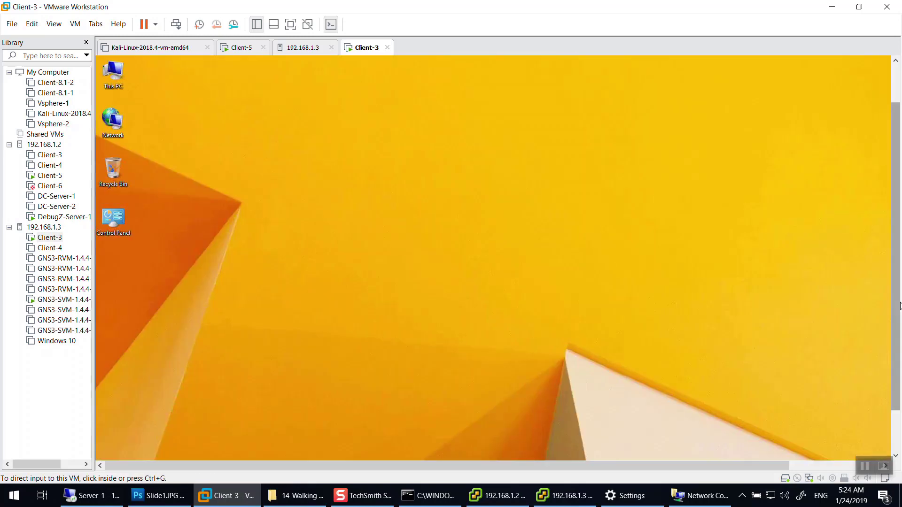
Show Client-3 full screen and open Ethernet0's status from Network and Sharing Center.
click(287, 27)
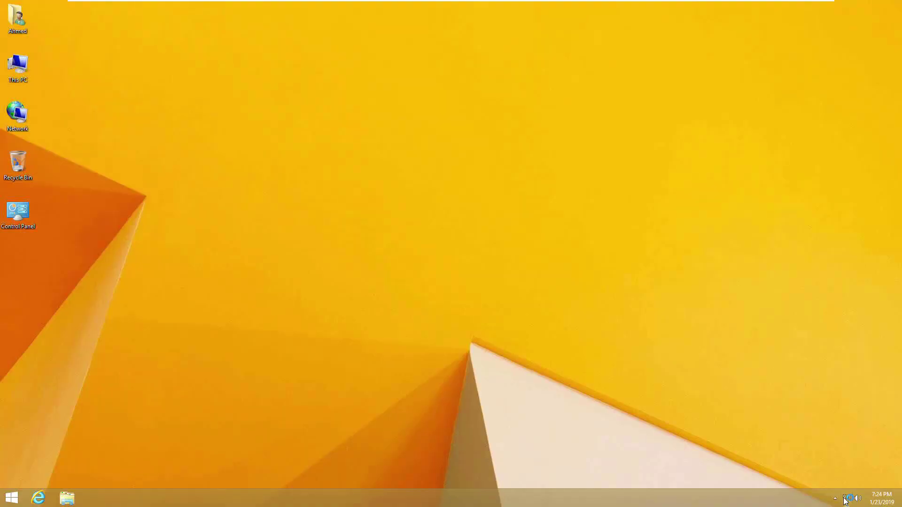
right_click(844, 501)
click(838, 487)
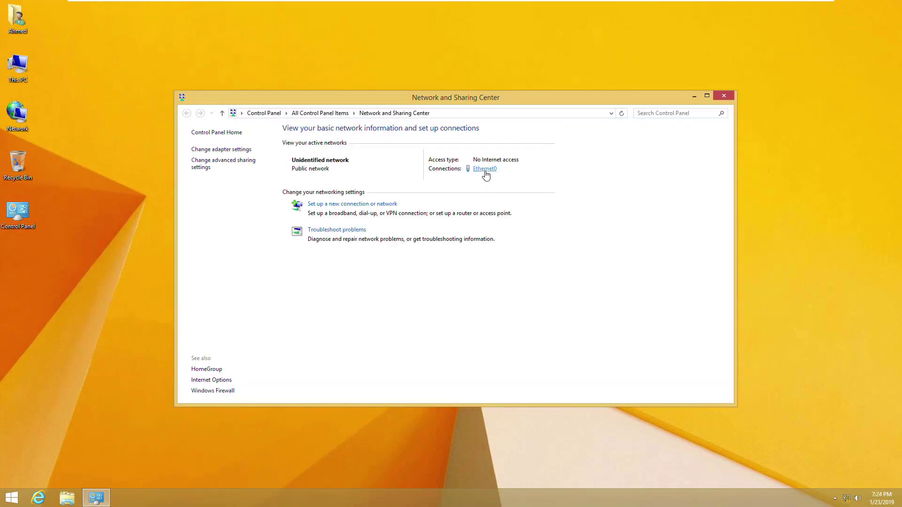
click(484, 170)
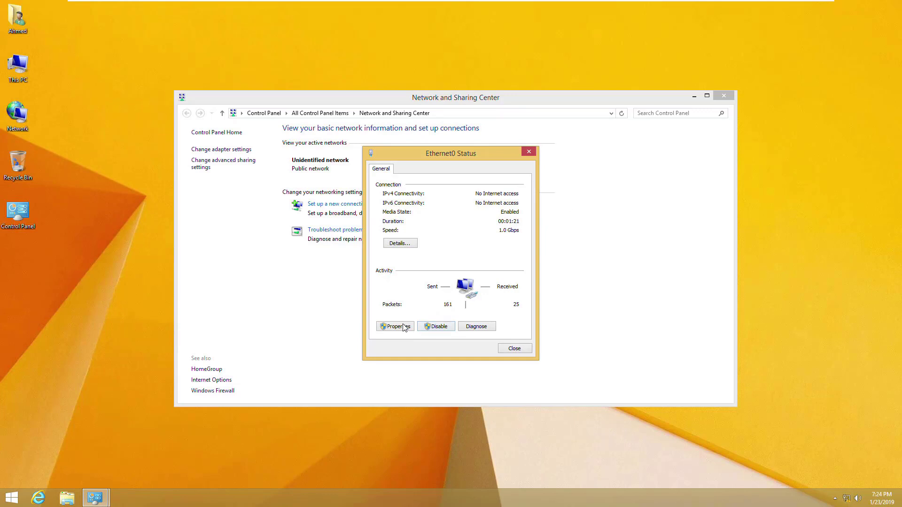
scroll(465, 286, down, 1)
Give Ethernet0 static IPv4 10.0.0.2 with mask 255.255.255.252 and close the network windows.
double_click(471, 285)
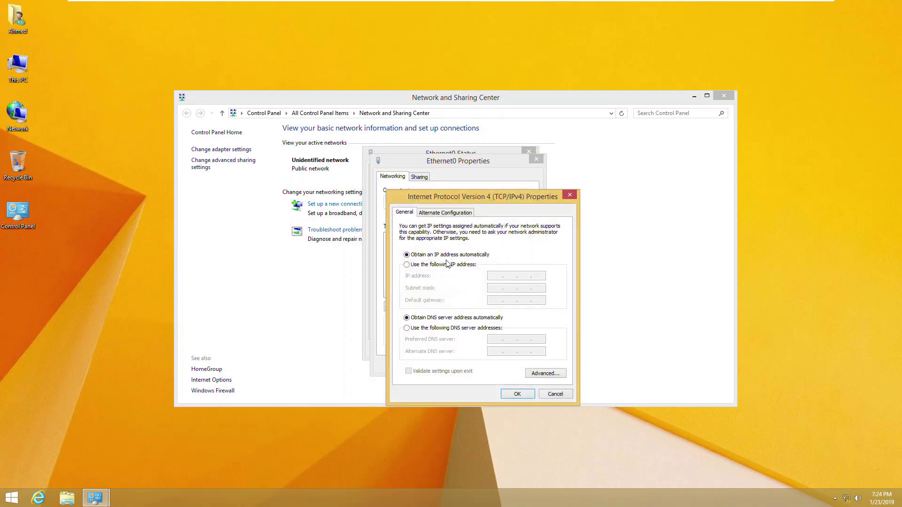
click(463, 265)
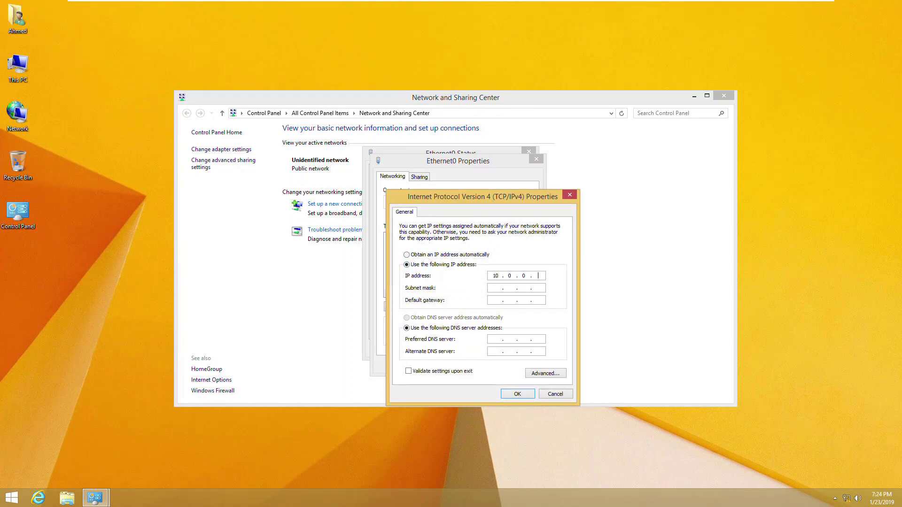
key(Tab)
text(255 . 255)
key(Return)
click(484, 365)
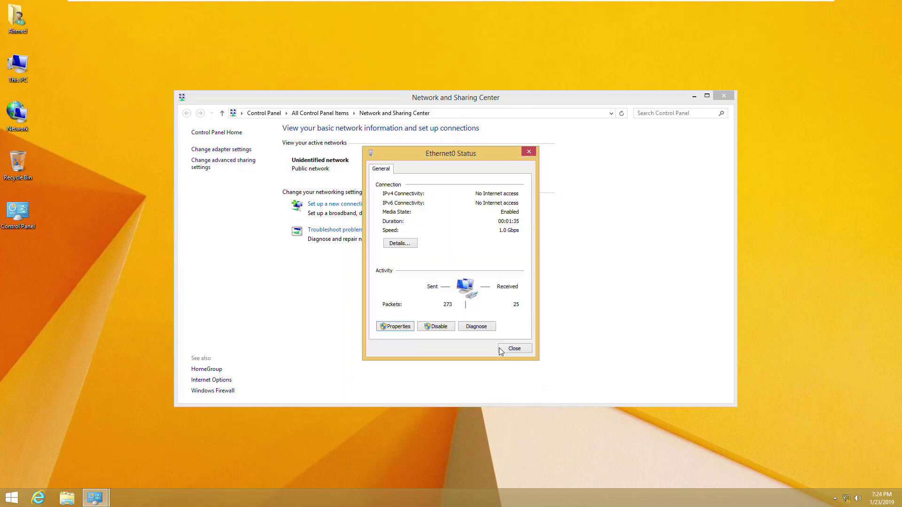
click(523, 350)
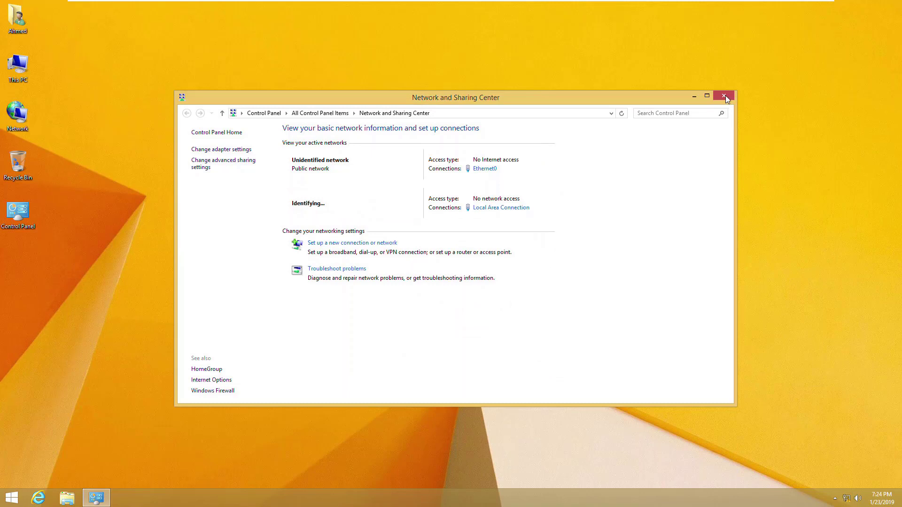
click(725, 95)
Launch cmd from Run and close the stray command prompt that opened on the host.
mouse_move(709, 2)
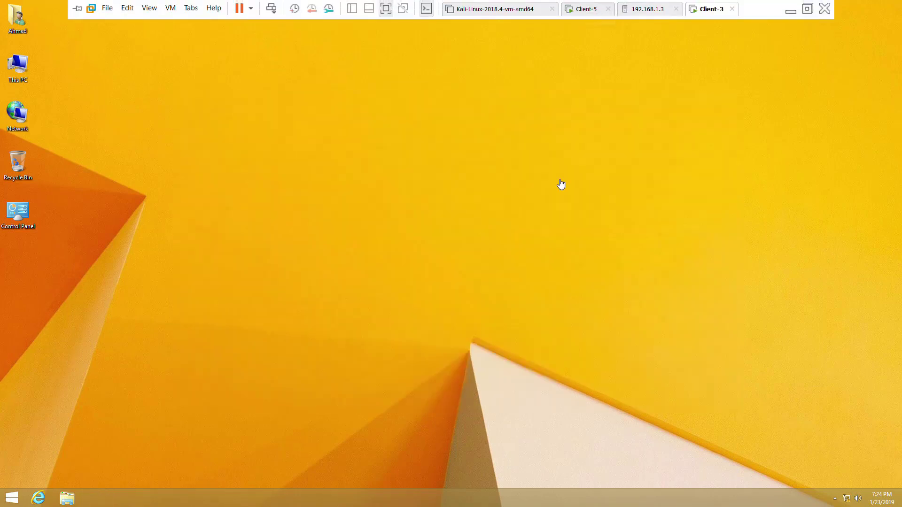
key(super+r)
key(Return)
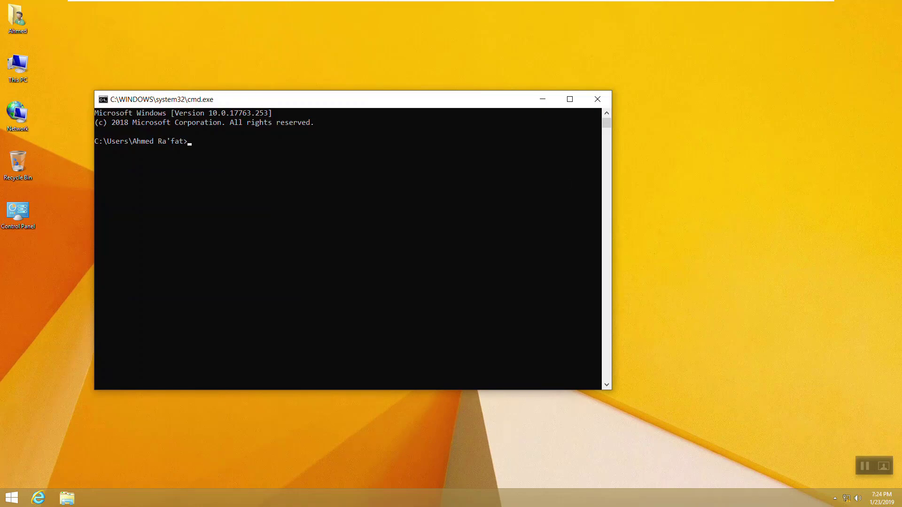
click(781, 8)
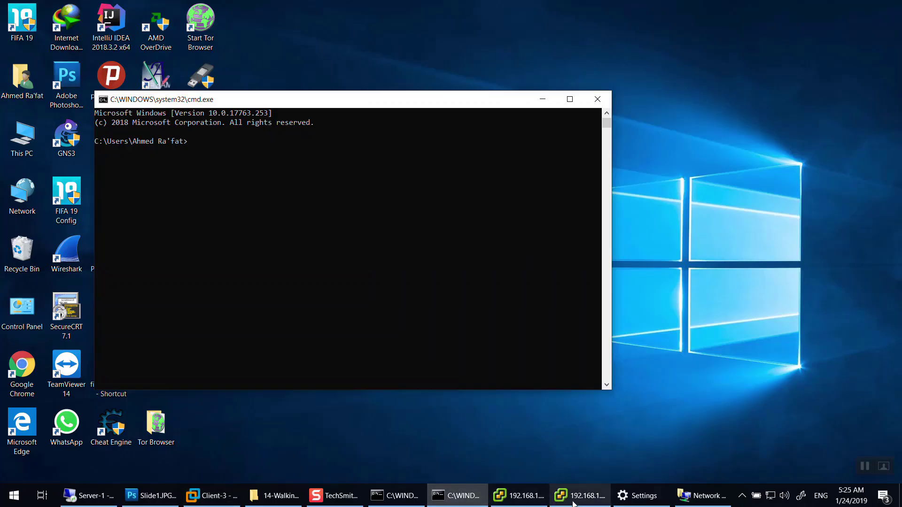
click(211, 496)
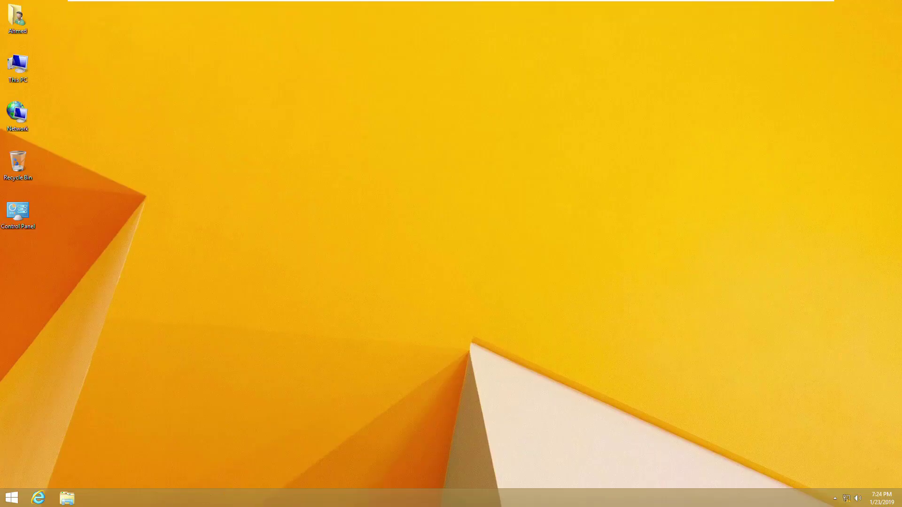
click(791, 8)
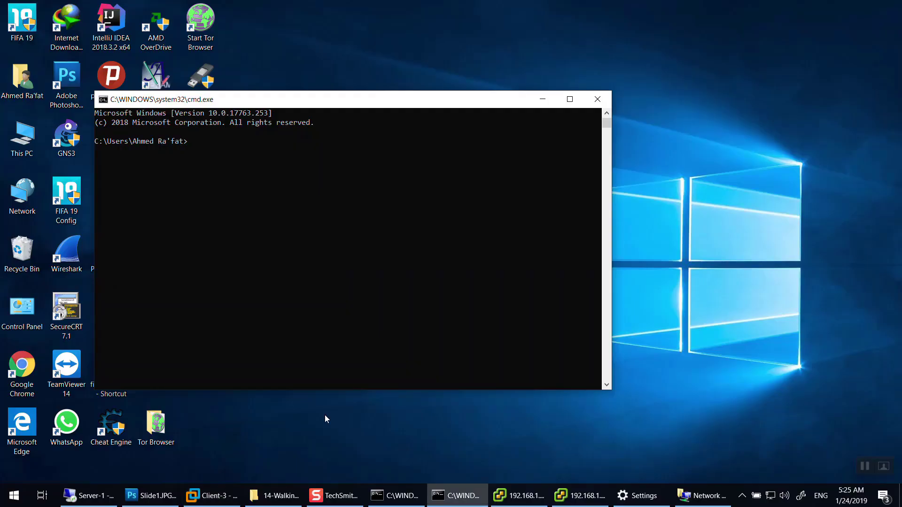
click(597, 100)
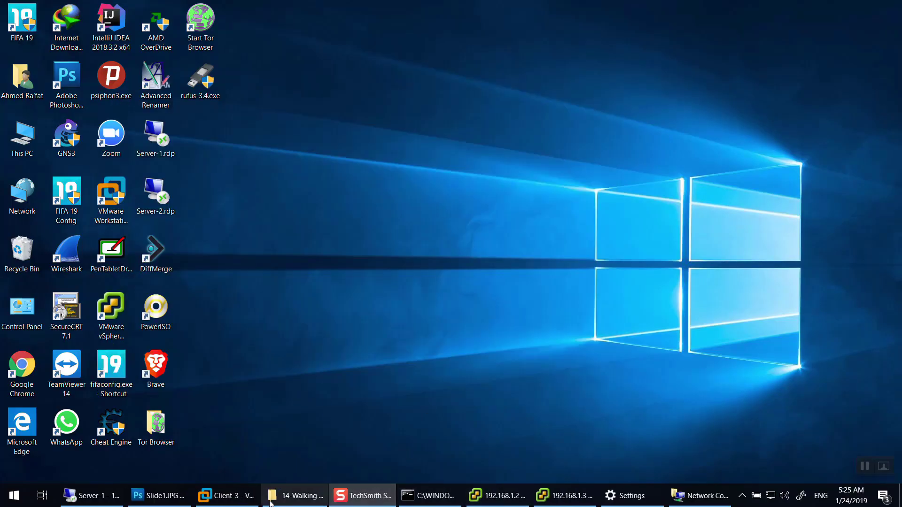
click(209, 495)
Open cmd via Win+X > Run in Client-3, start ping 10.0.0.1 -t, and leave full screen.
key(super+r)
key(Return)
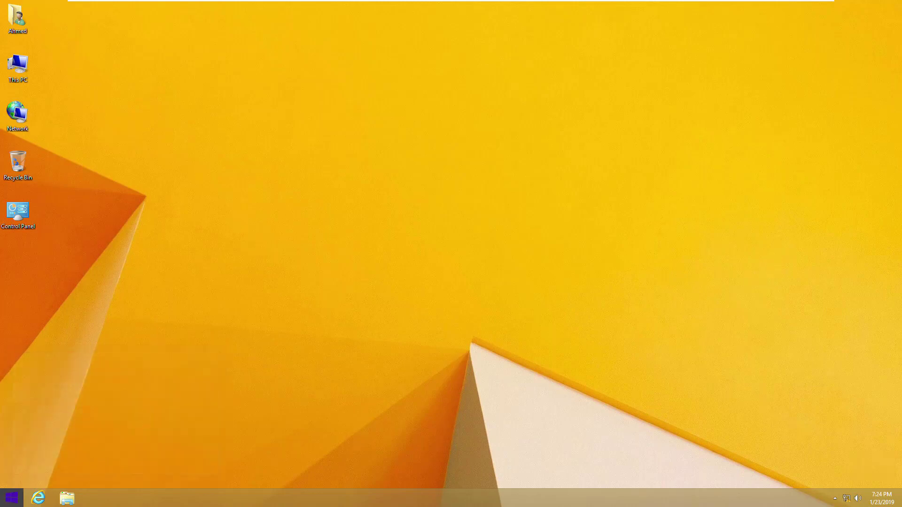
click(10, 503)
click(10, 502)
right_click(10, 498)
click(31, 472)
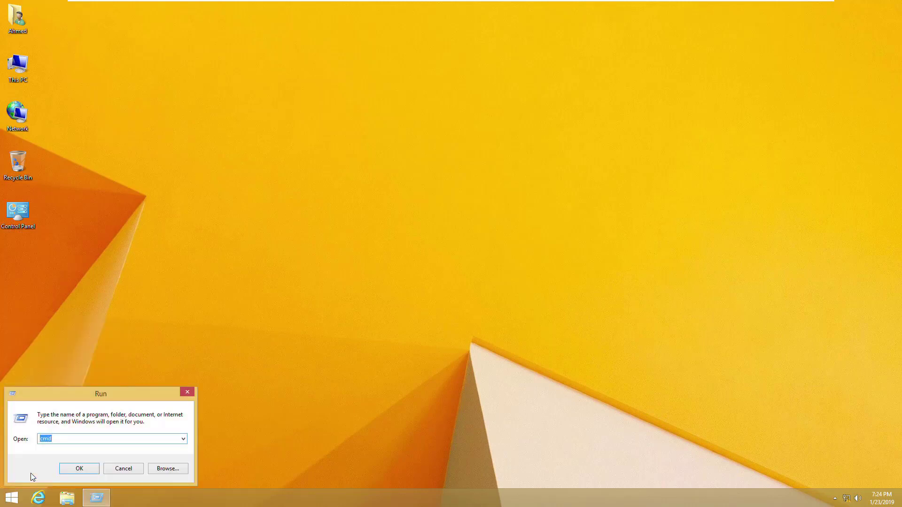
key(Return)
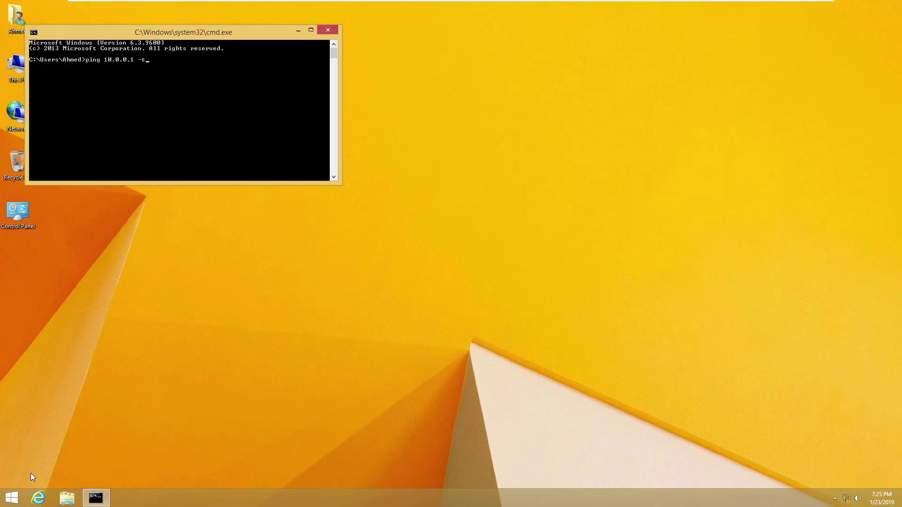
key(Return)
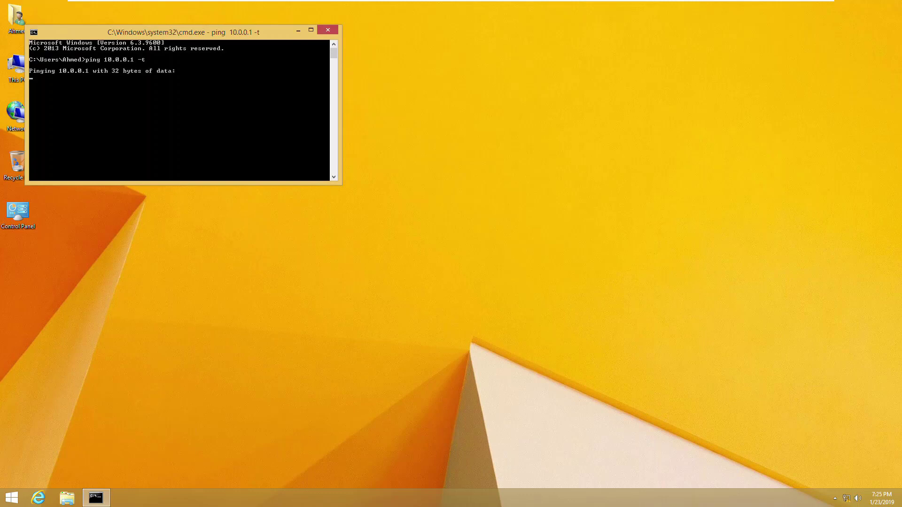
mouse_move(714, 24)
click(812, 11)
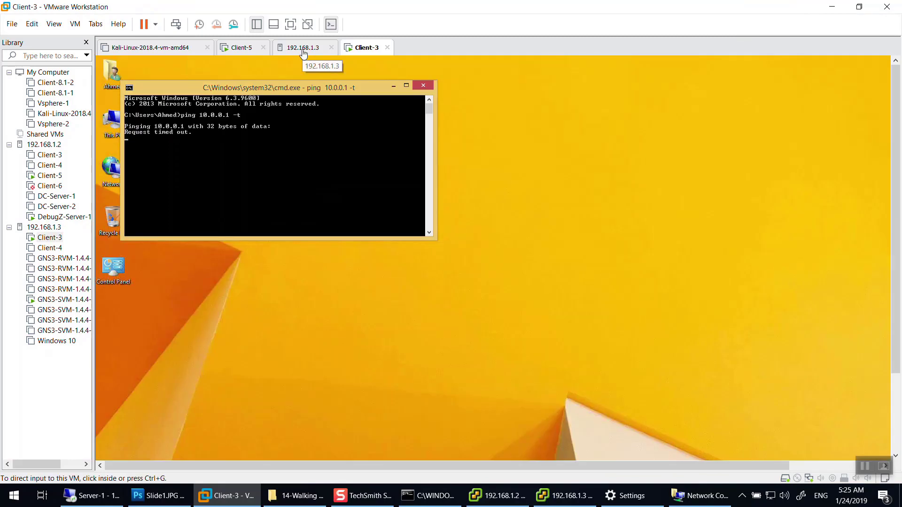
On Client-5, open Windows Firewall from the Control Panel's large-icon view.
click(238, 47)
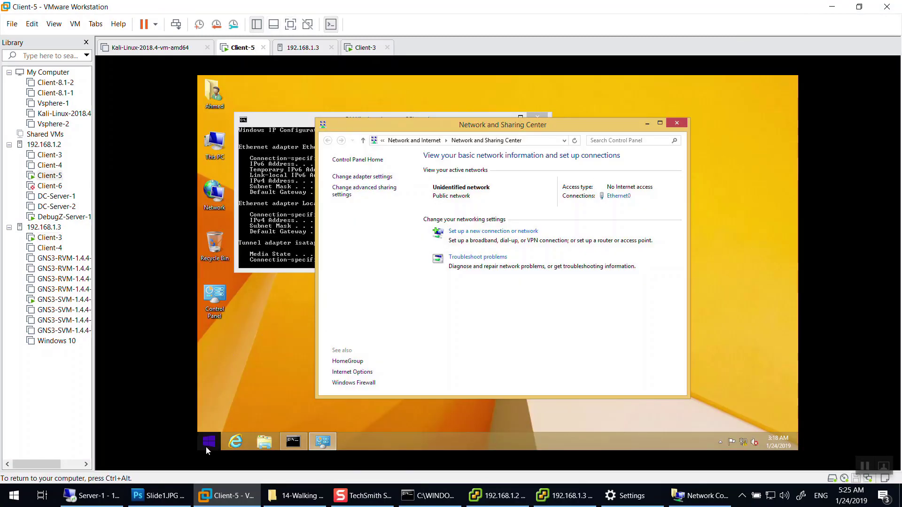
right_click(203, 447)
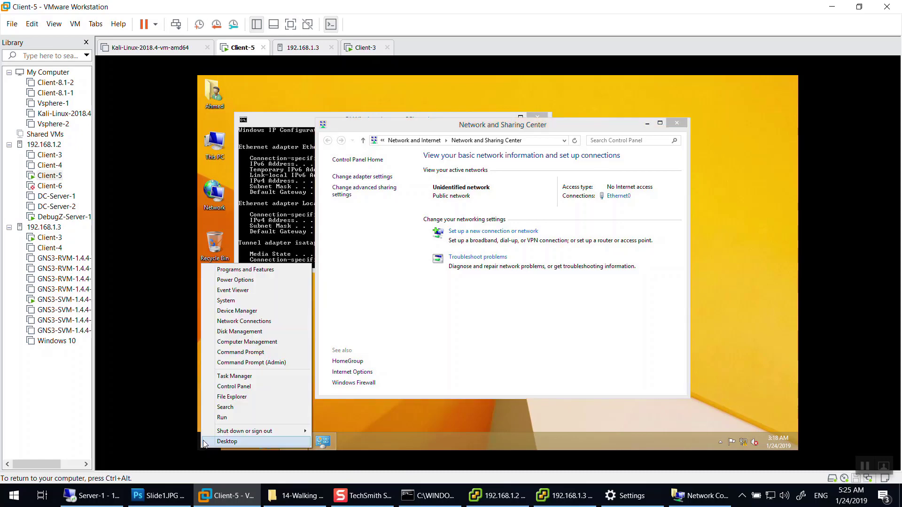
click(247, 387)
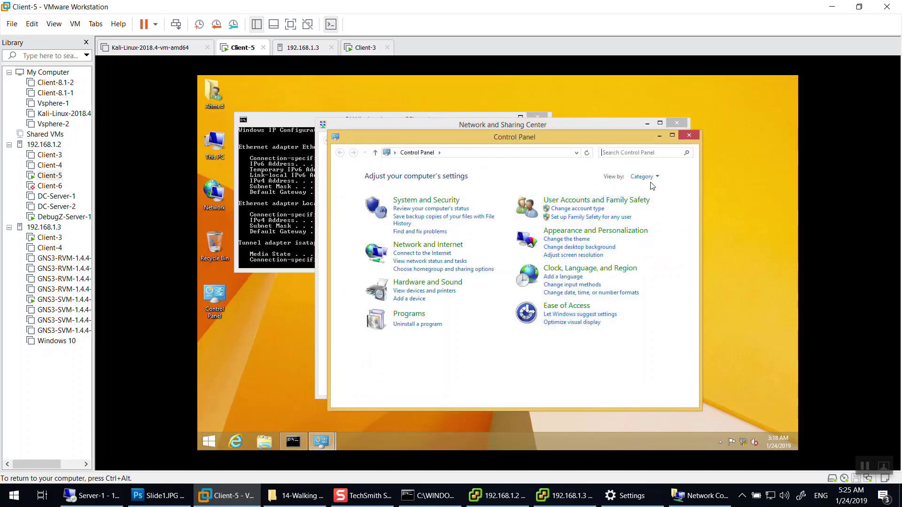
click(643, 177)
click(653, 202)
scroll(659, 149, down, 3)
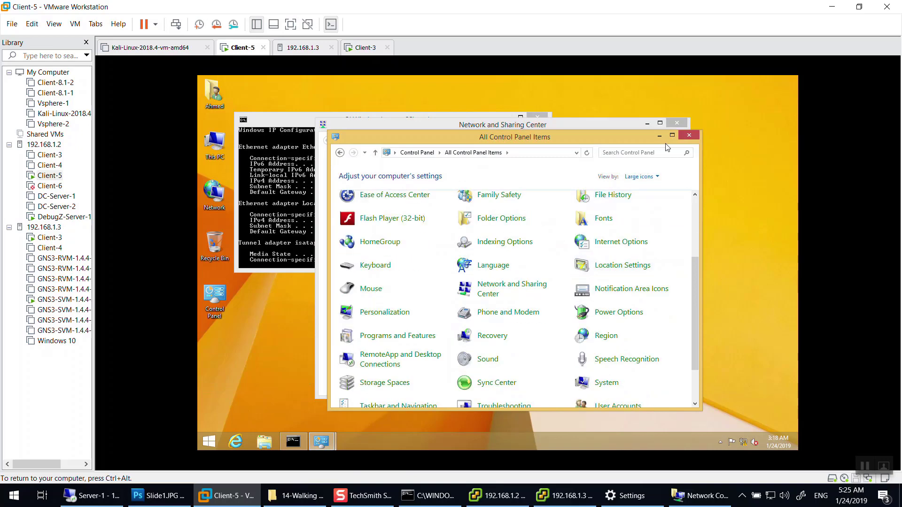
click(671, 136)
click(611, 346)
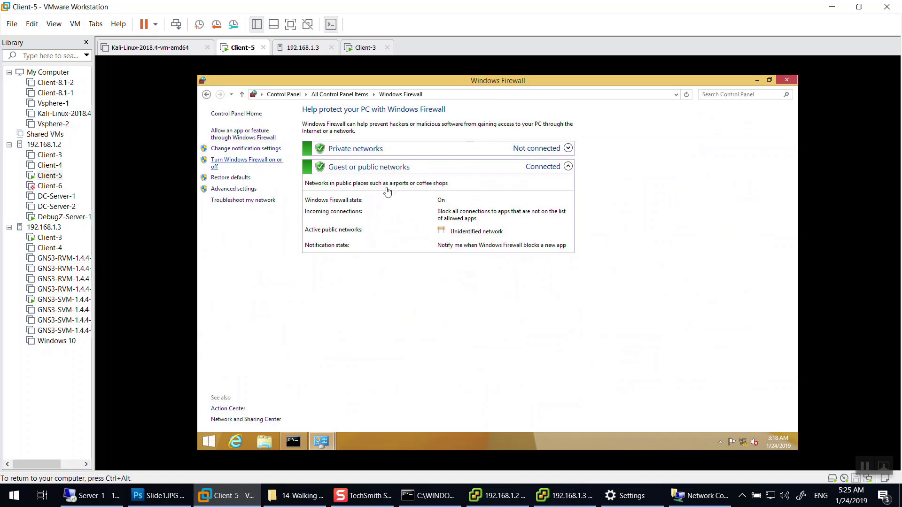
Turn off Windows Firewall for both private and public networks.
click(247, 163)
click(401, 238)
click(441, 181)
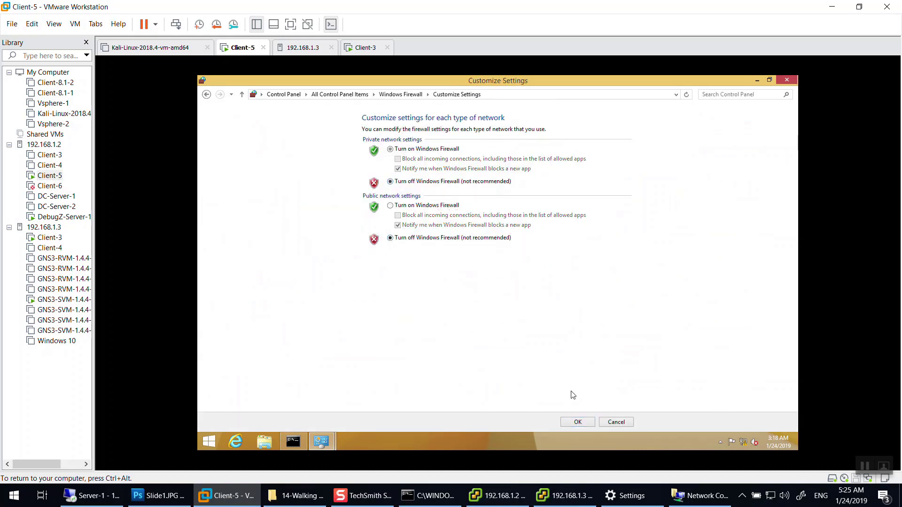
click(577, 422)
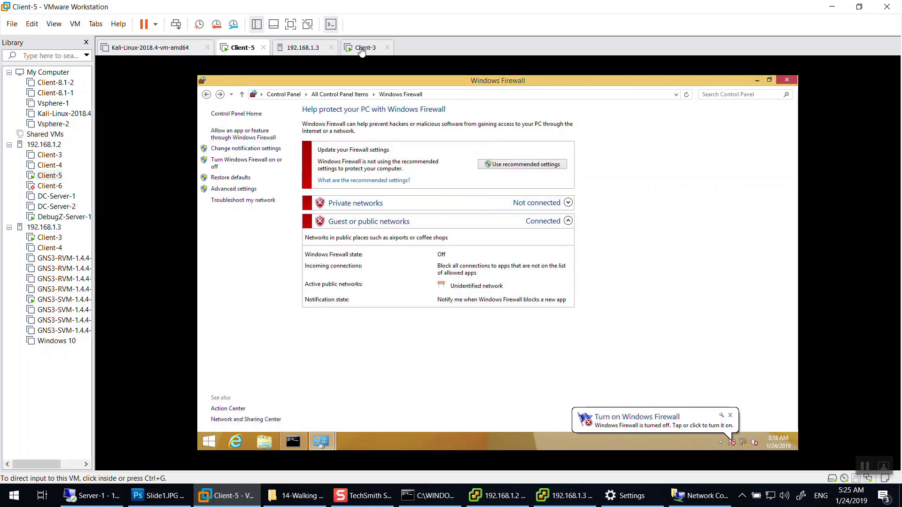
Confirm Client-3's ping to 10.0.0.1 now gets replies and bring up the 192.168.1.3 vSphere Client.
click(361, 48)
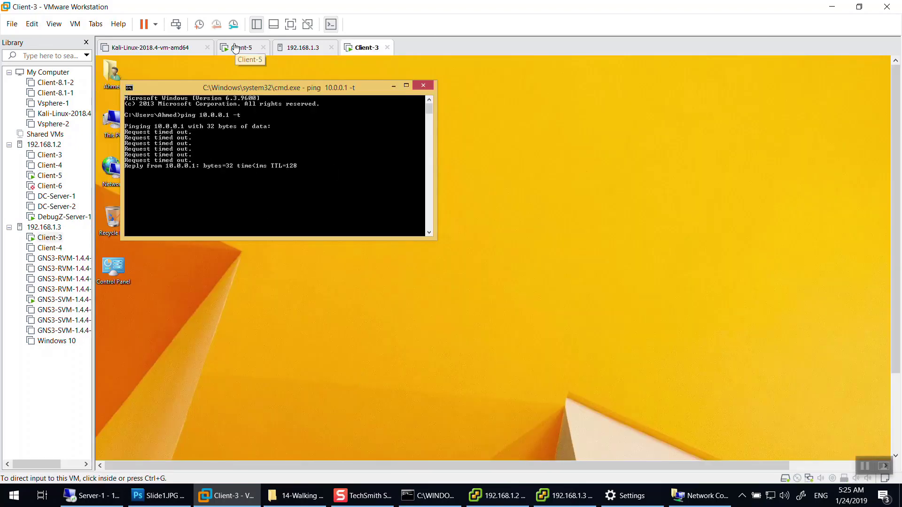
click(257, 184)
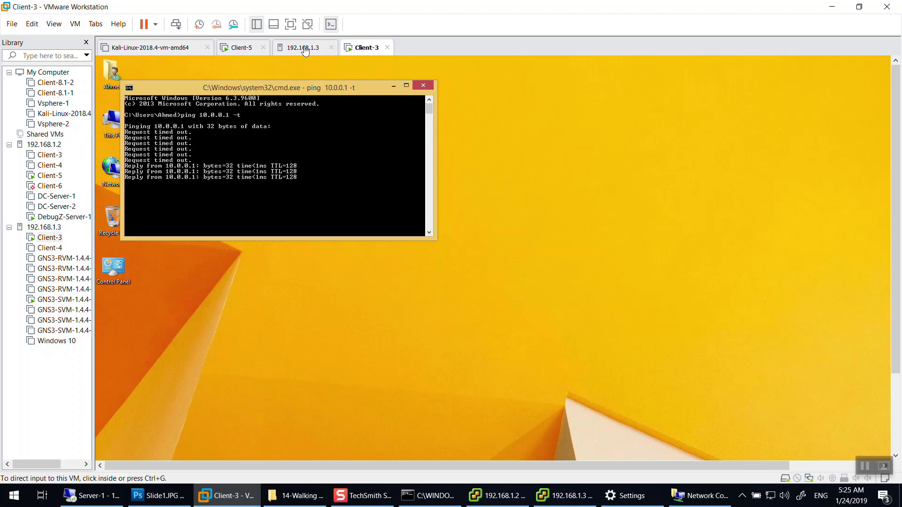
click(246, 50)
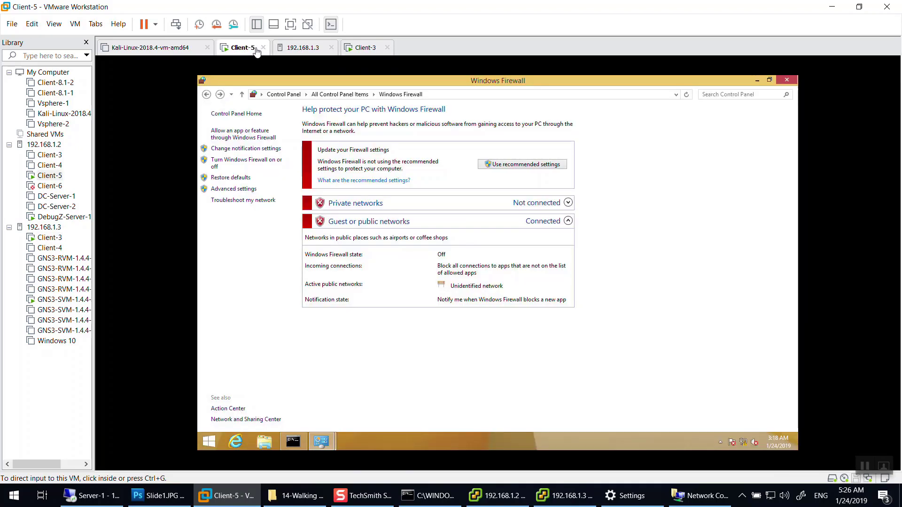
click(347, 48)
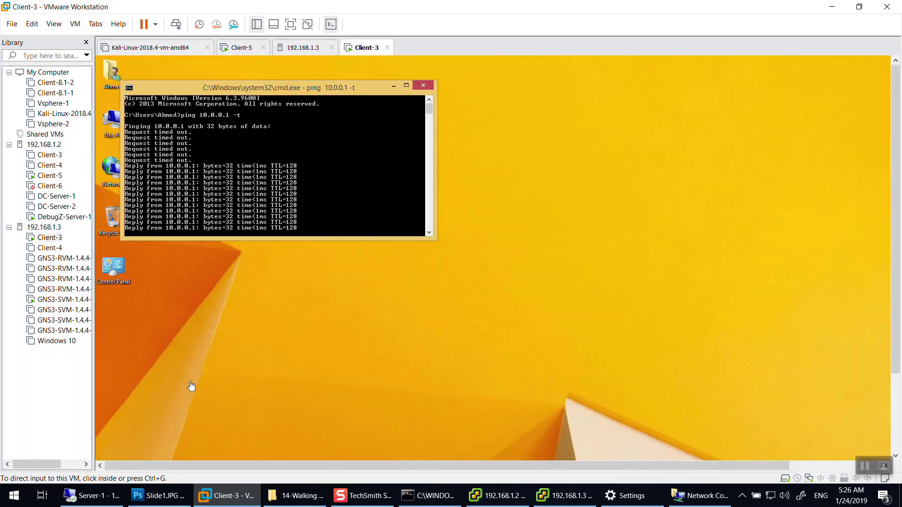
click(564, 495)
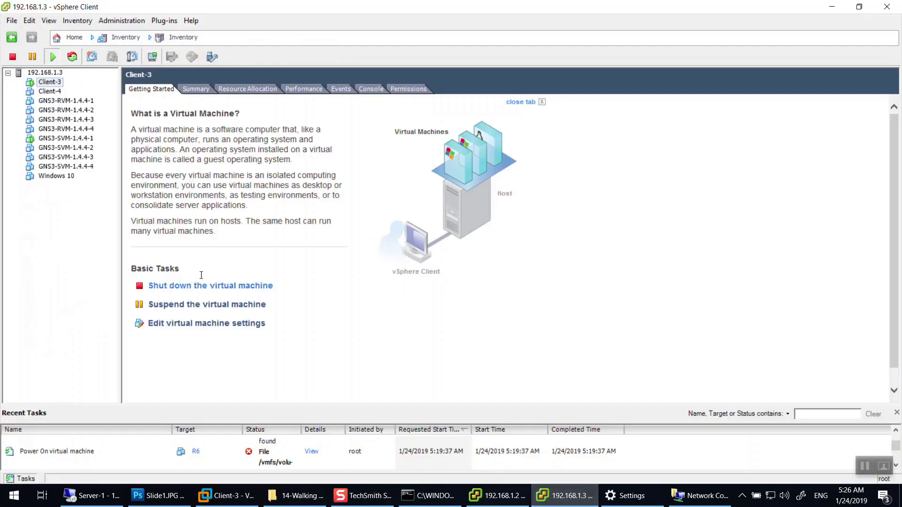
Open vSwitch1 properties on host 192.168.1.3 and edit the IT port group.
click(57, 72)
scroll(436, 268, down, 10)
scroll(470, 282, up, 10)
click(477, 359)
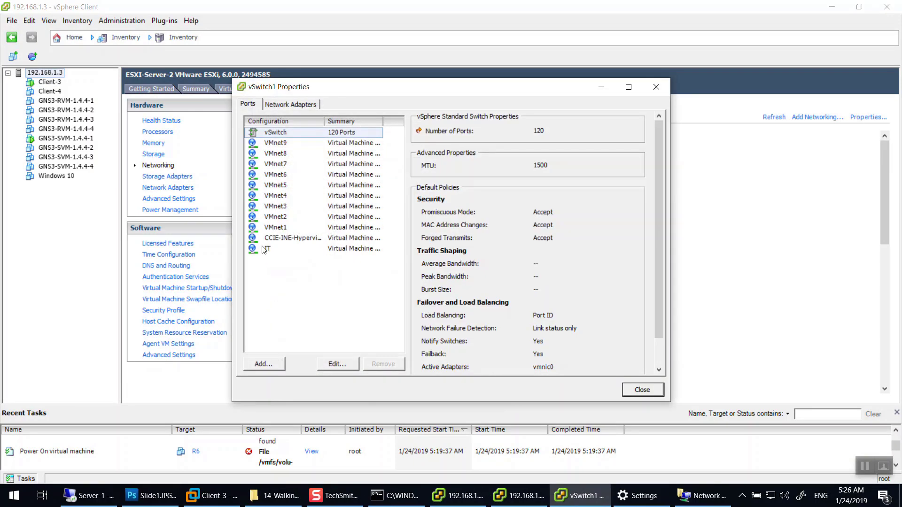
click(266, 249)
click(336, 364)
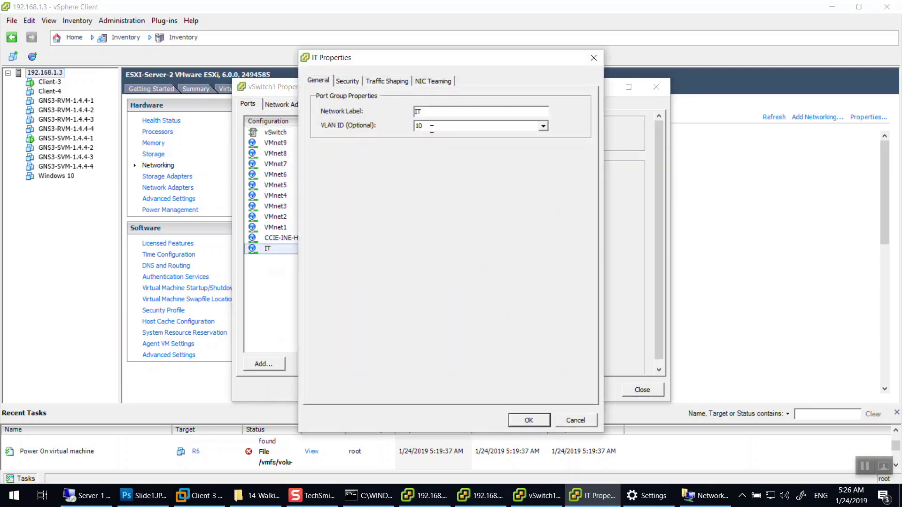
Override IT's security policies with Promiscuous Mode set to Reject, save, and return to Client-3.
click(347, 81)
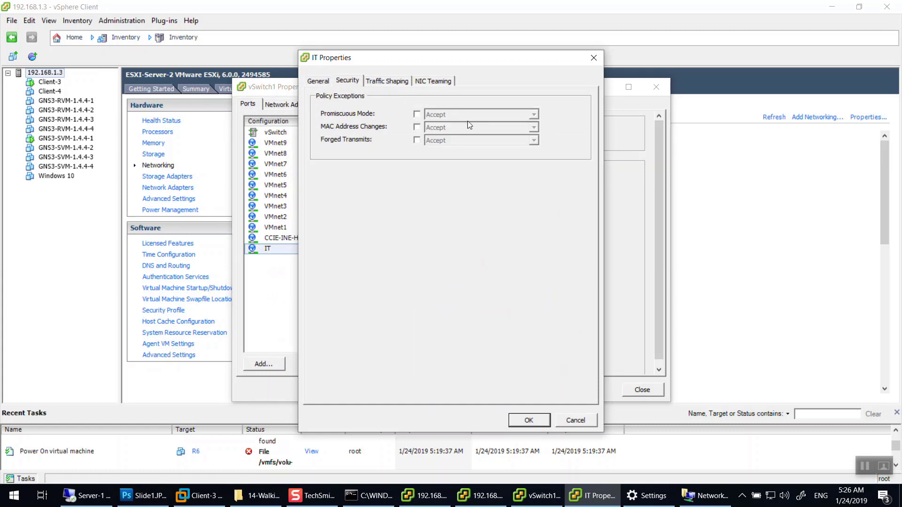
click(417, 114)
click(428, 116)
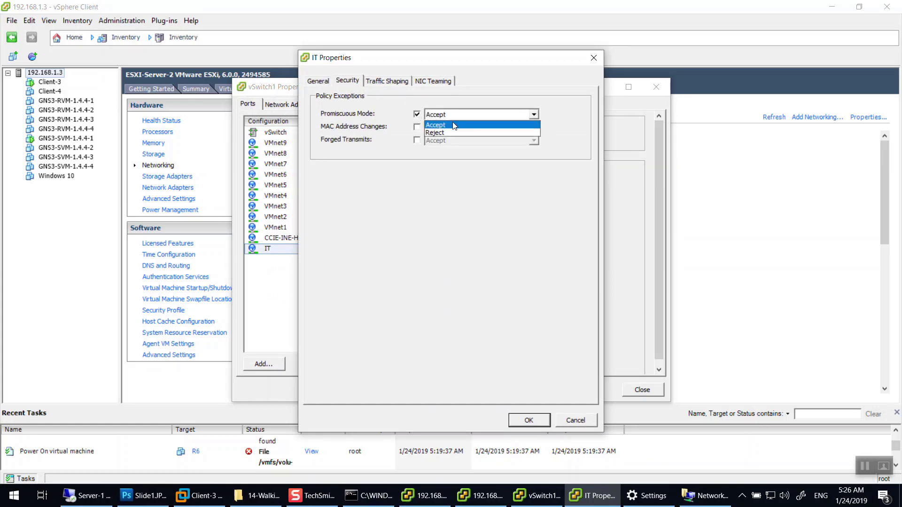
click(439, 132)
click(416, 127)
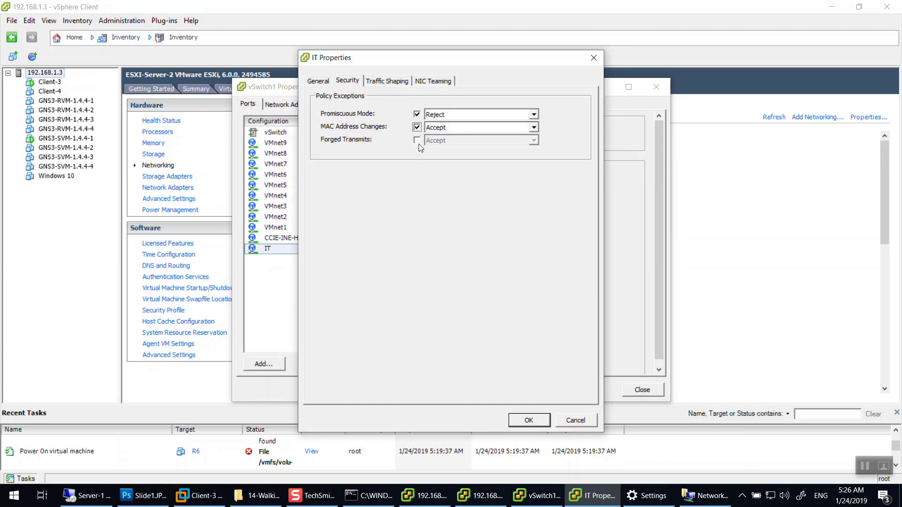
click(417, 140)
click(528, 419)
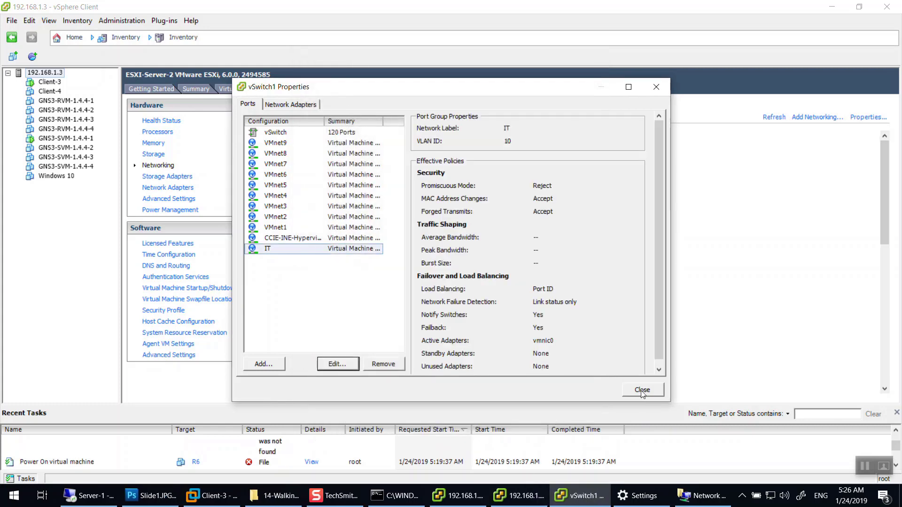
click(643, 390)
click(225, 497)
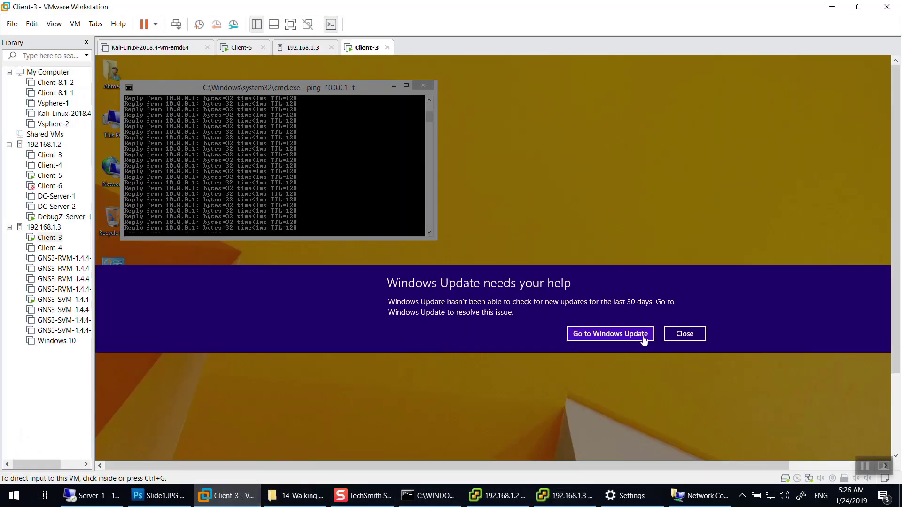
Dismiss the Windows Update notice and restart ping 10.0.0.1 -t in Client-3's command prompt.
click(685, 334)
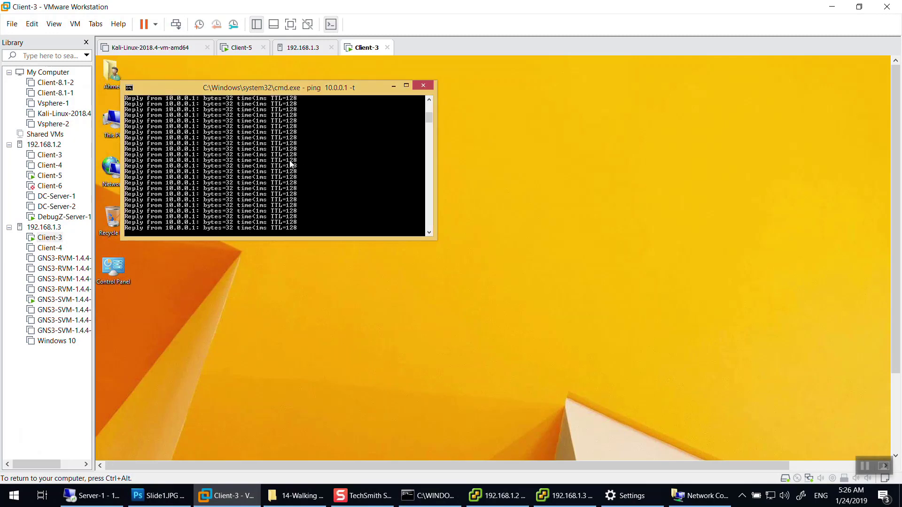
key(ctrl+c)
key(Up)
key(Return)
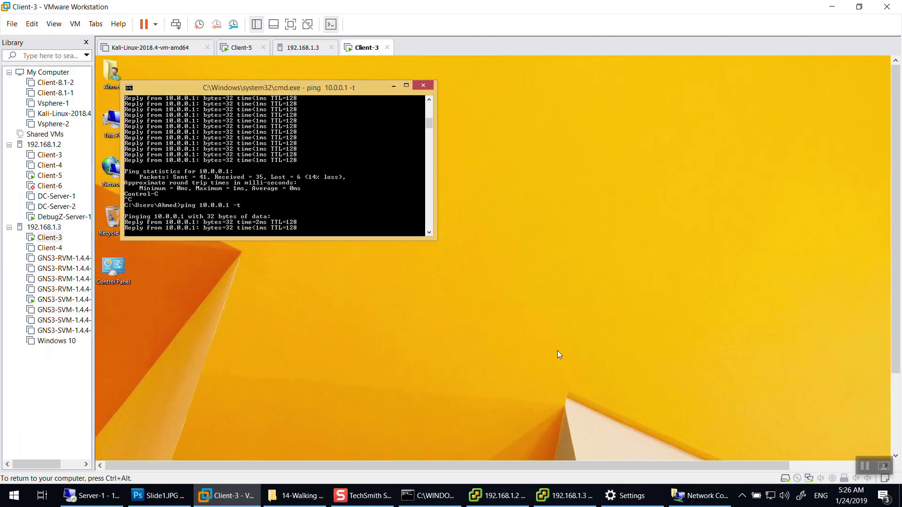
click(565, 495)
Confirm the IT port group on 192.168.1.3 shows Promiscuous Mode Reject, then close.
scroll(479, 372, down, 10)
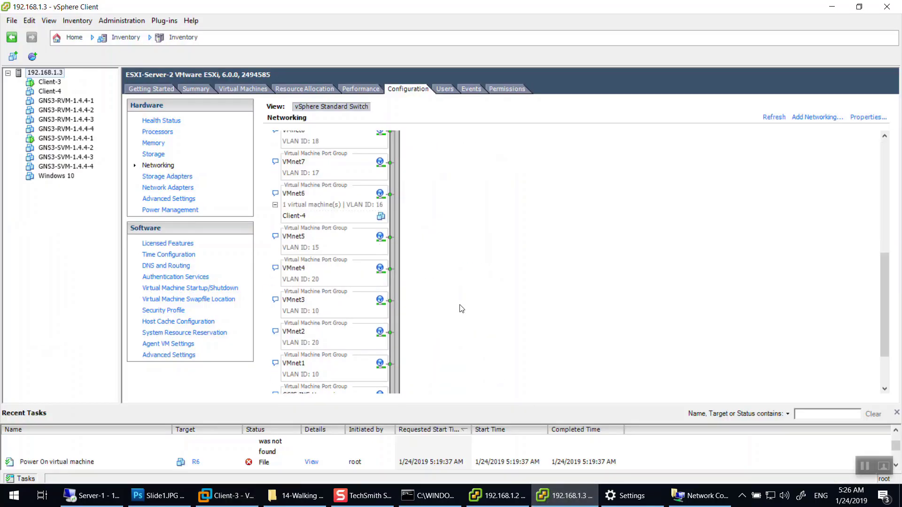
scroll(393, 365, up, 5)
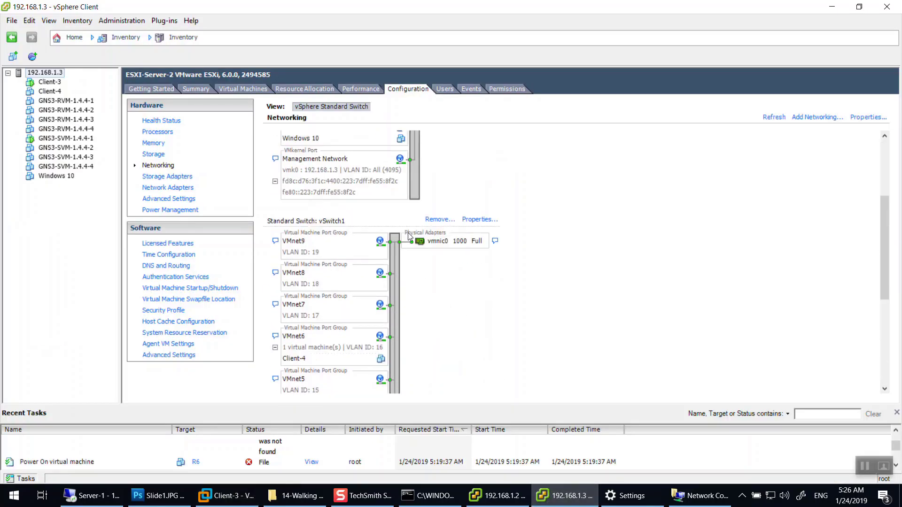
click(476, 221)
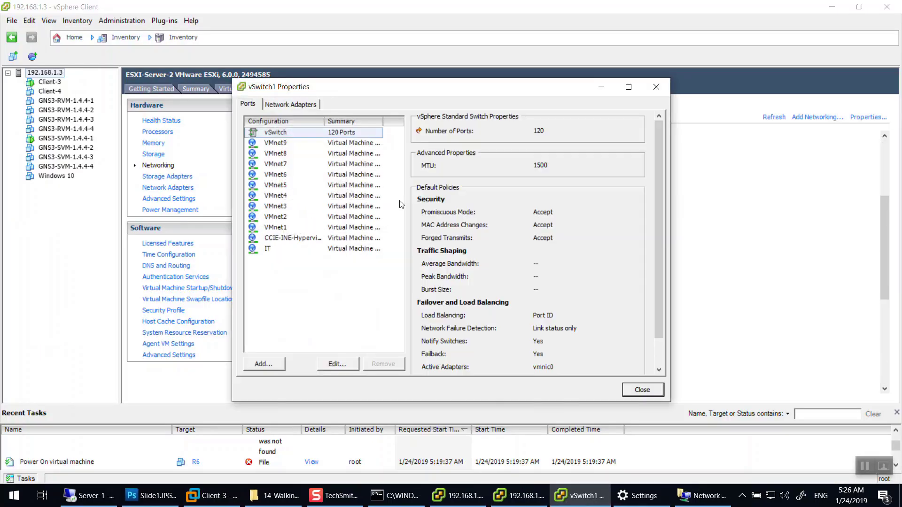
click(291, 250)
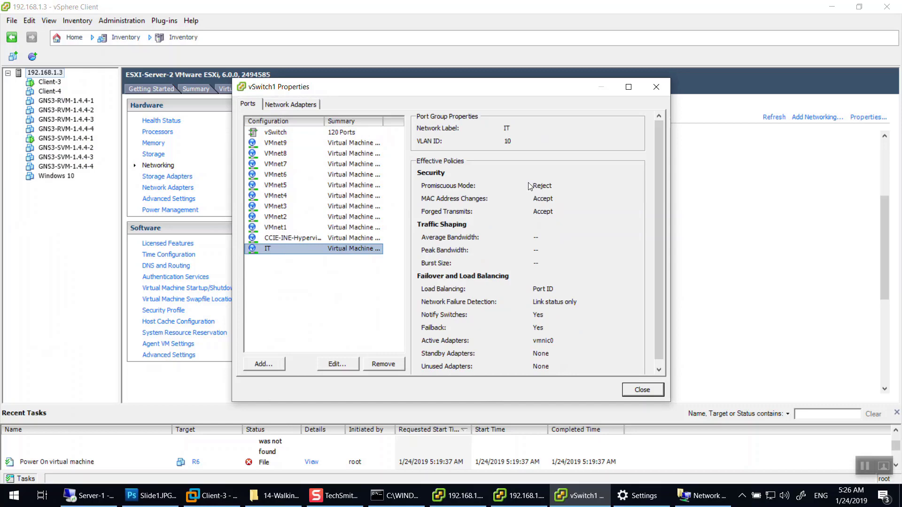
key(Escape)
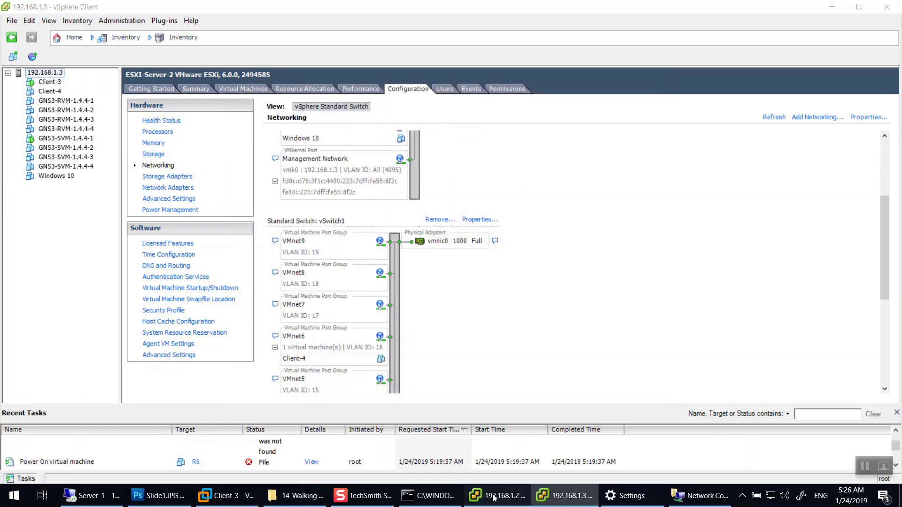
Open vSwitch1 properties on host 192.168.1.2 and select the IT port group.
click(493, 498)
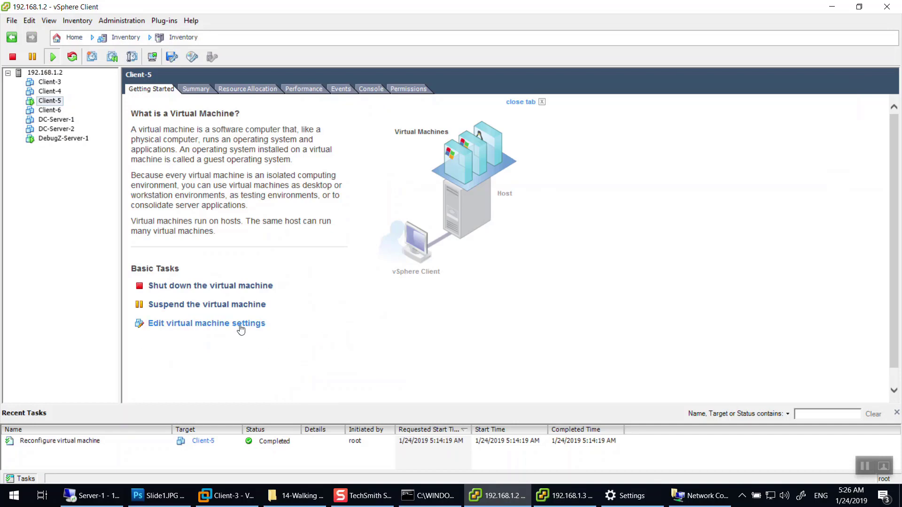
click(368, 87)
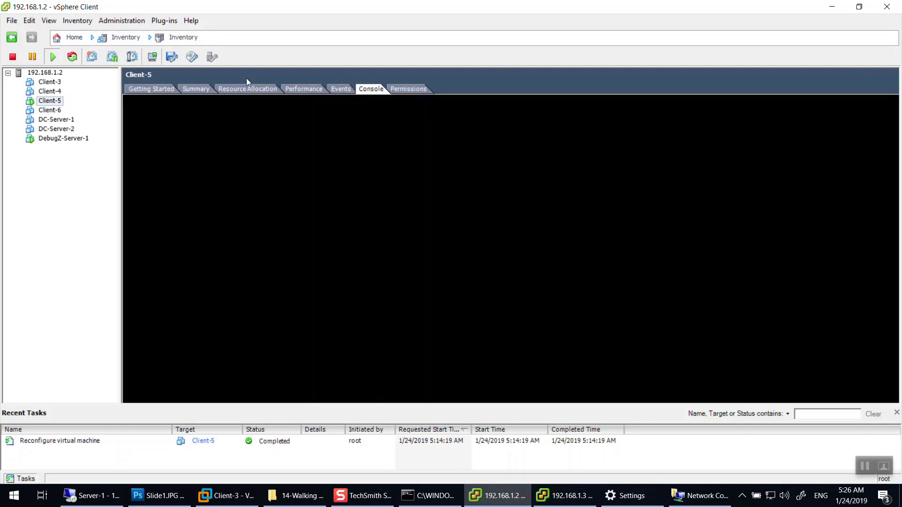
click(45, 73)
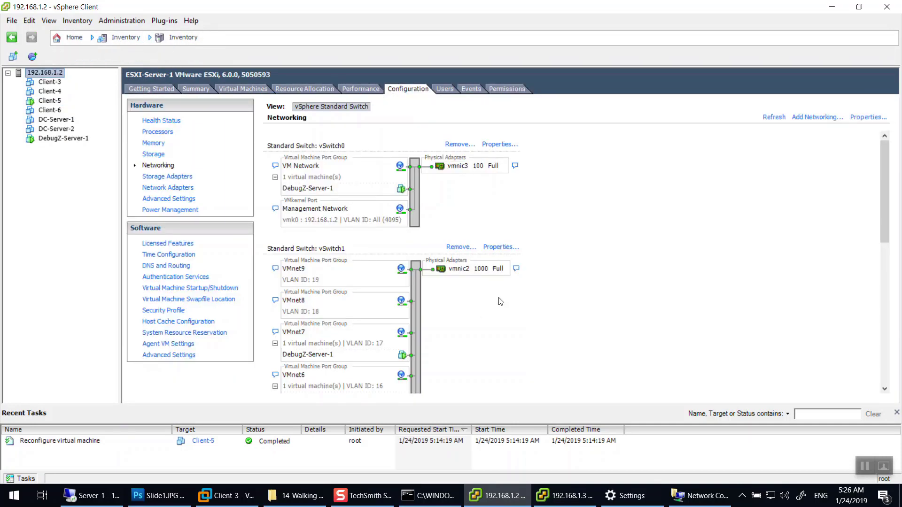
click(511, 248)
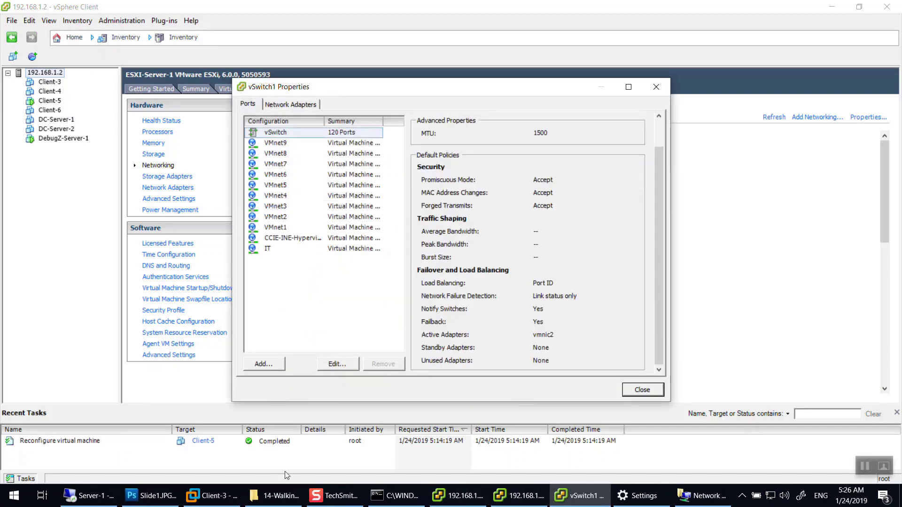
key(alt+Tab)
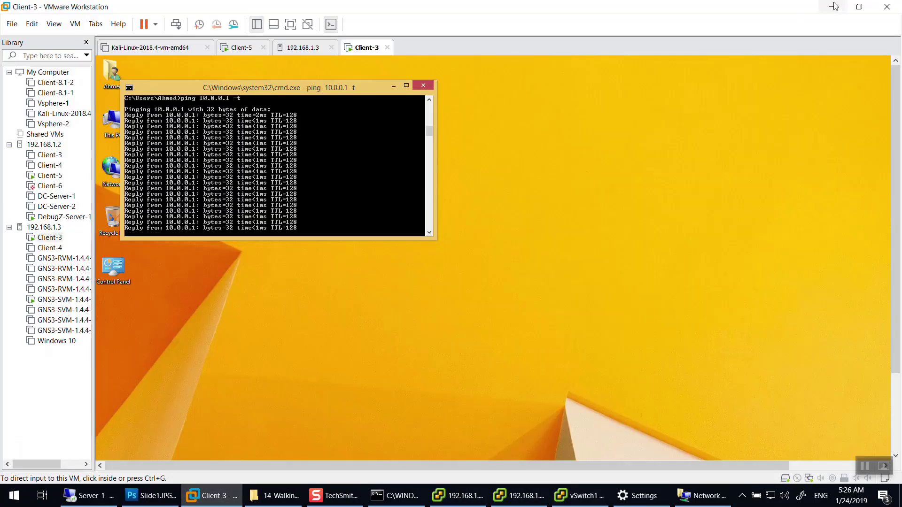
key(alt+Tab)
click(305, 250)
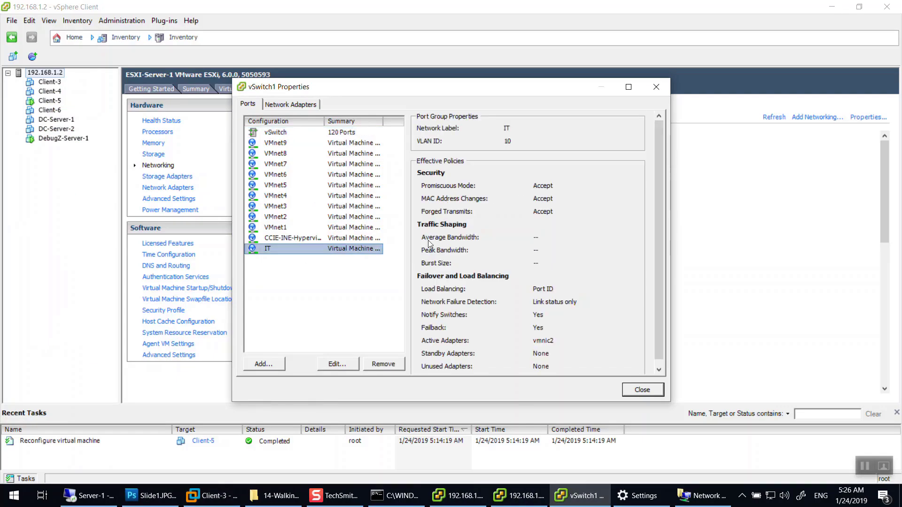
Override the IT port group's security policies on 192.168.1.2 with Promiscuous Mode Reject.
click(337, 364)
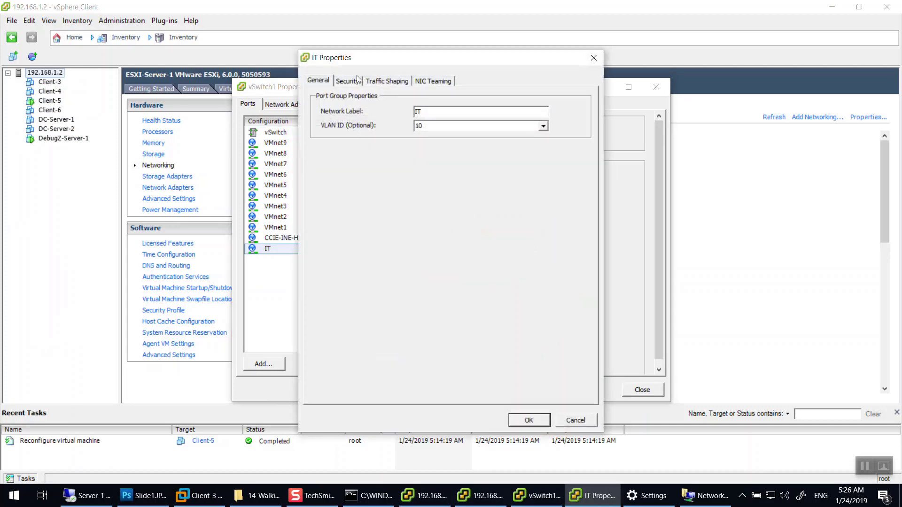
click(347, 82)
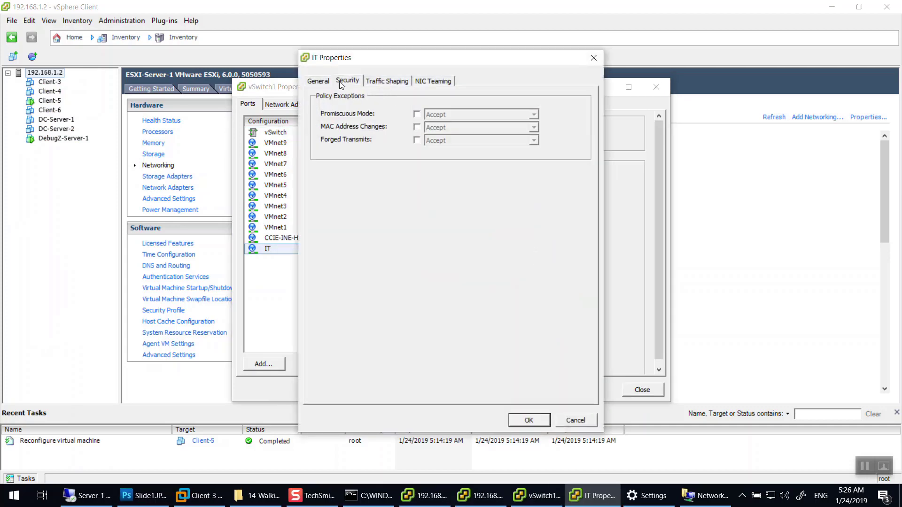
click(417, 114)
click(417, 127)
click(417, 140)
click(446, 115)
click(445, 133)
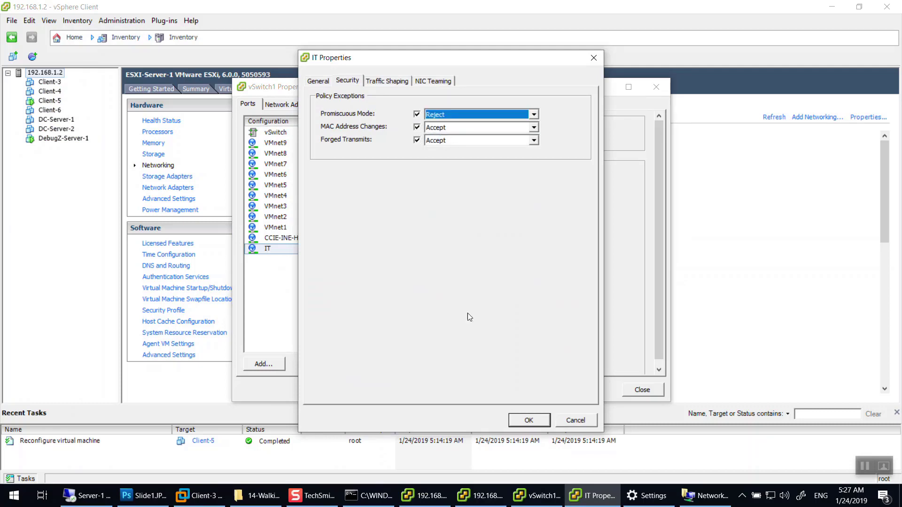
click(527, 421)
click(641, 389)
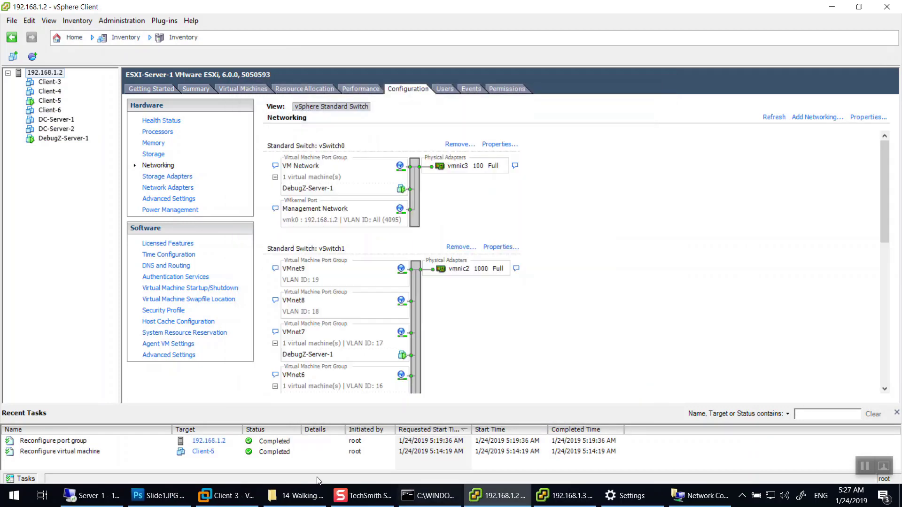
Set vSwitch1's switch-wide Promiscuous Mode to Reject on 192.168.1.2 and check Client-3's ping.
click(222, 494)
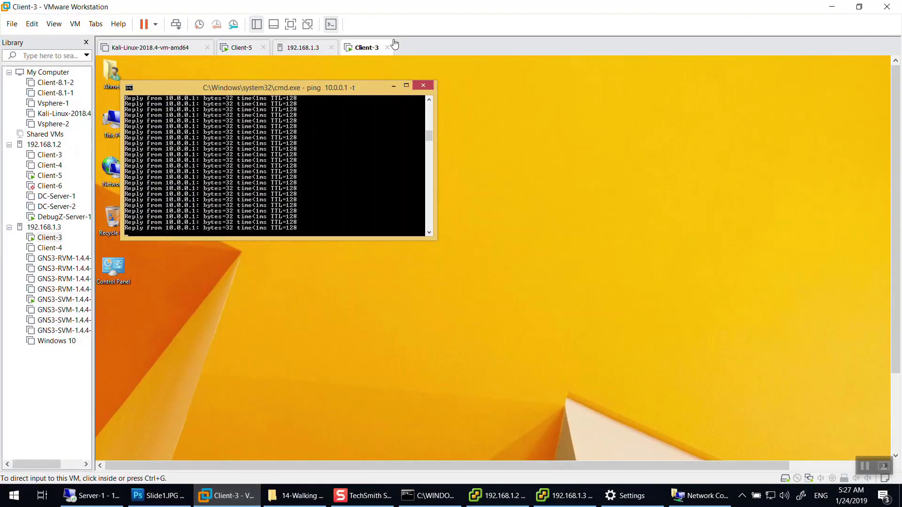
key(alt+Tab)
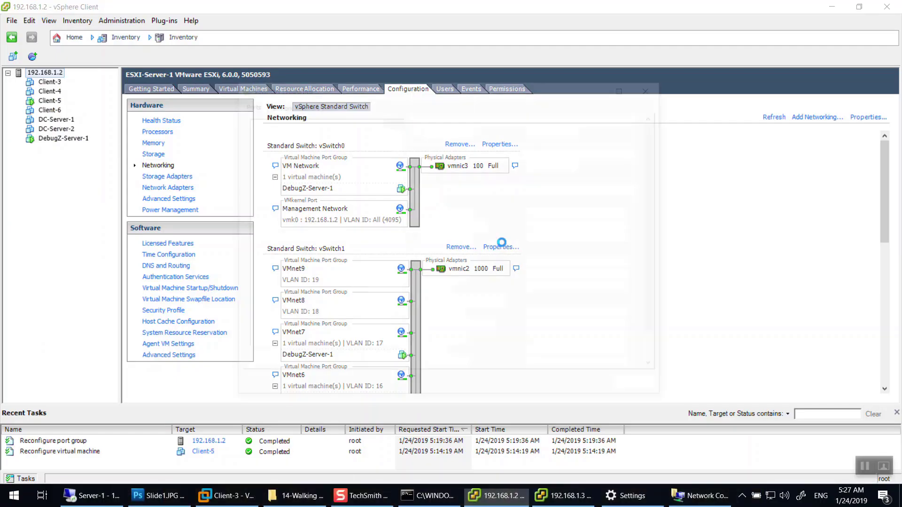
click(500, 246)
click(337, 364)
key(ctrl+Tab)
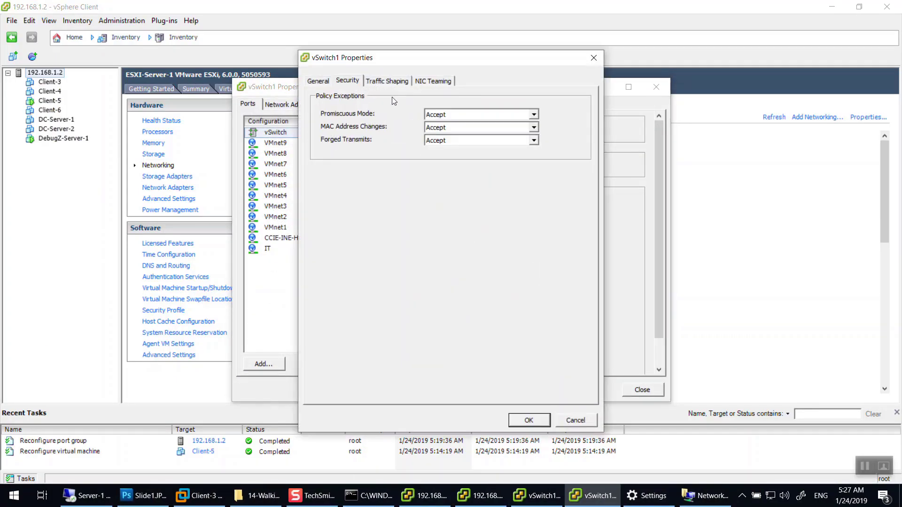
click(446, 113)
click(451, 134)
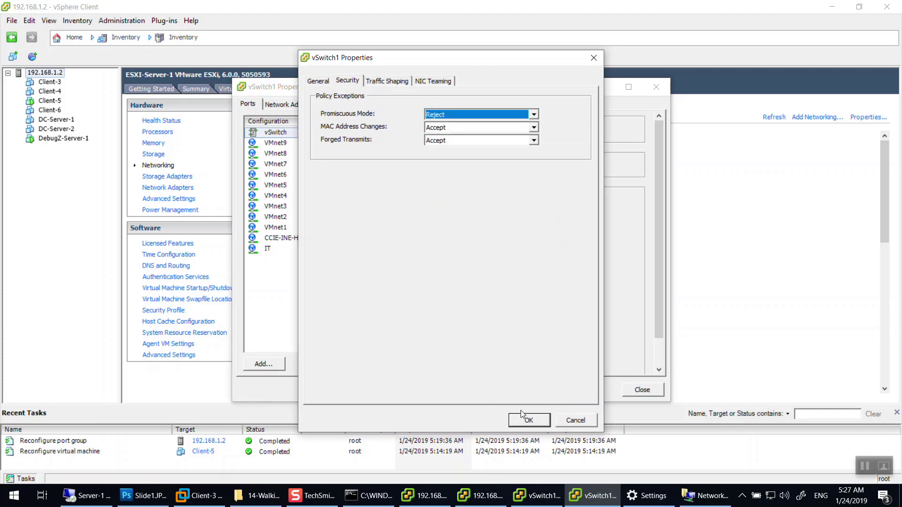
click(525, 420)
key(Escape)
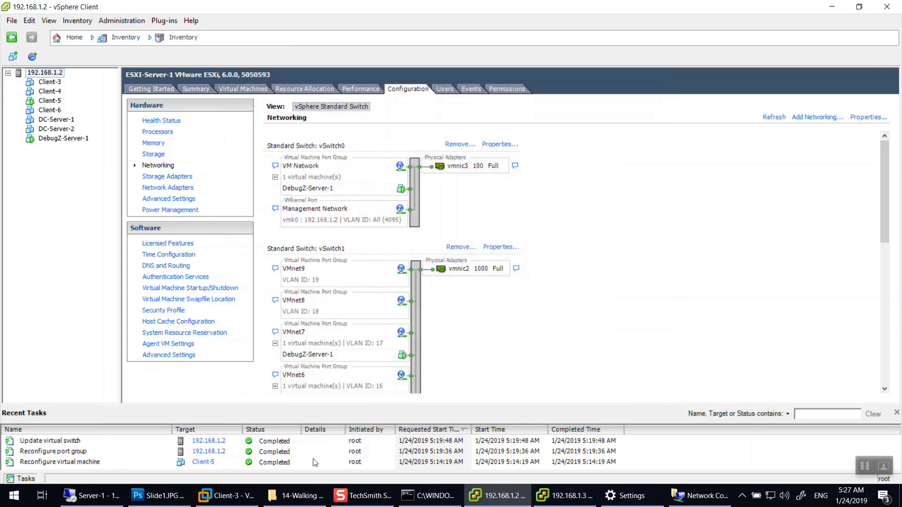
click(221, 500)
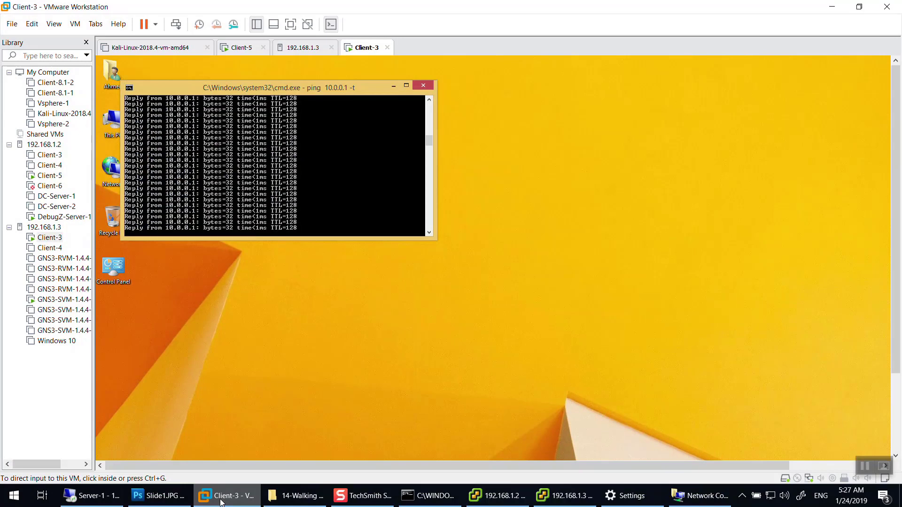
Set vSwitch1's switch-wide Promiscuous Mode to Reject on host 192.168.1.3.
click(221, 500)
click(563, 496)
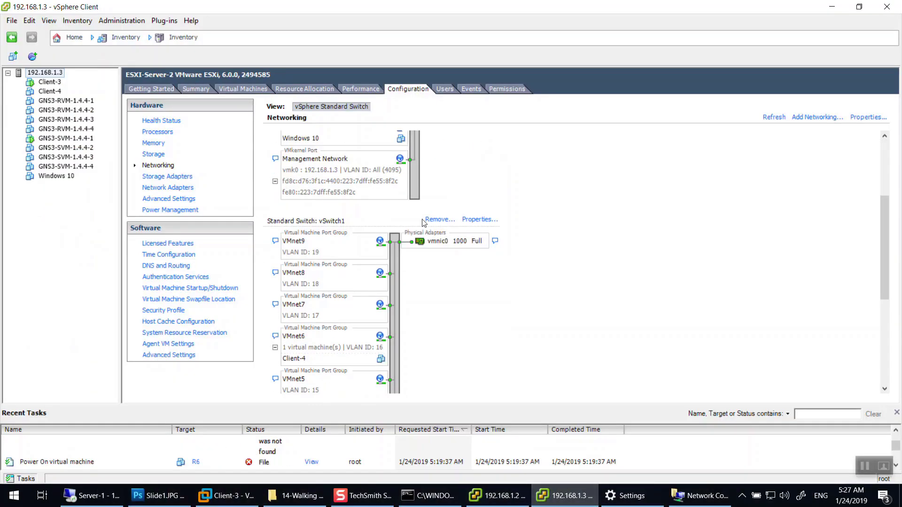
click(492, 221)
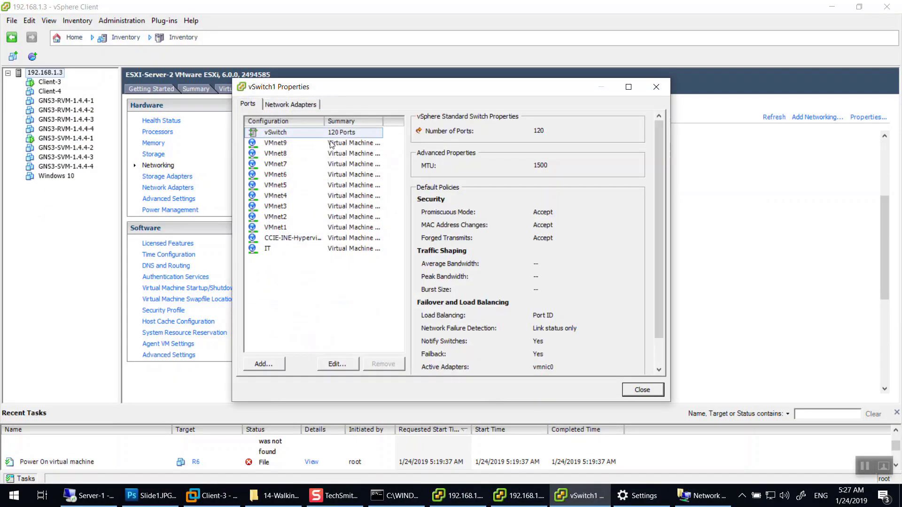
click(332, 364)
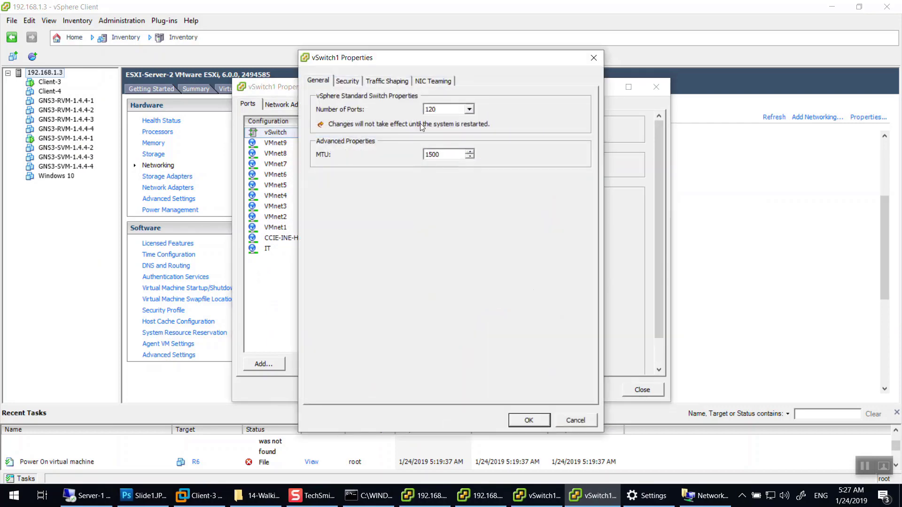
click(356, 87)
click(441, 115)
click(437, 134)
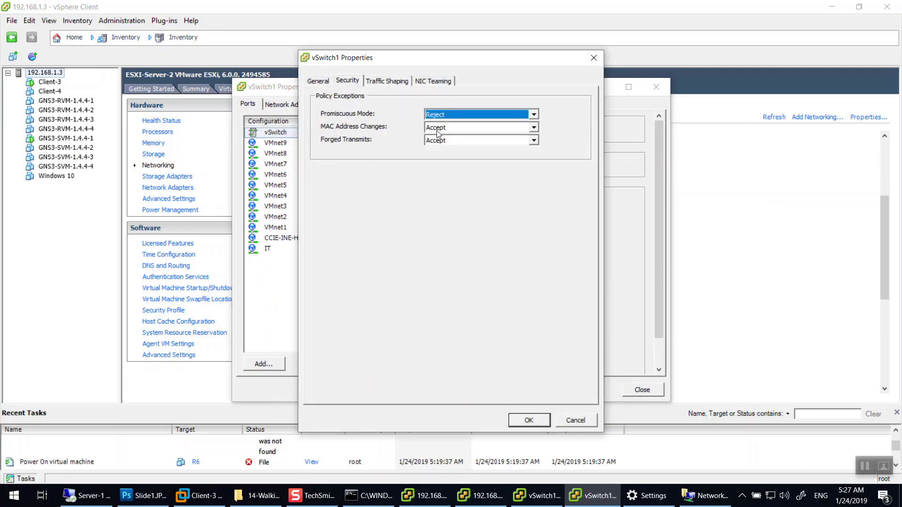
click(527, 420)
click(641, 390)
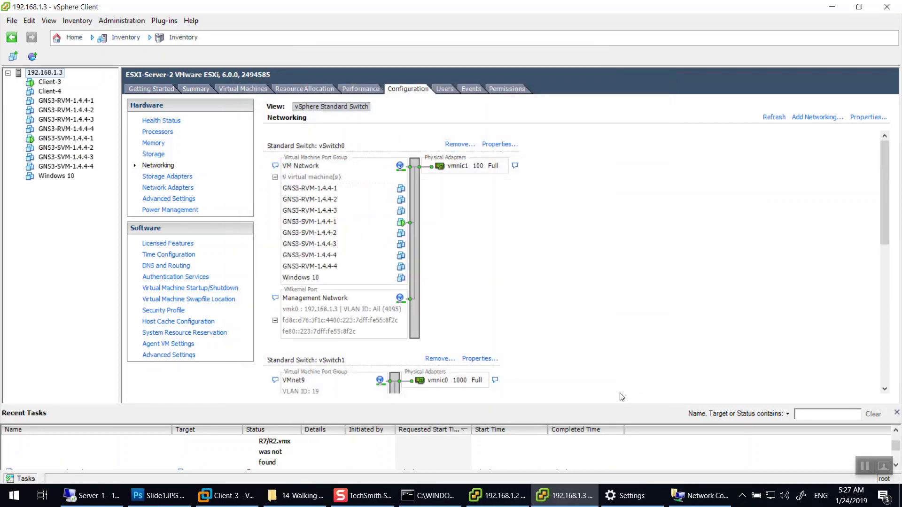
scroll(472, 361, down, 3)
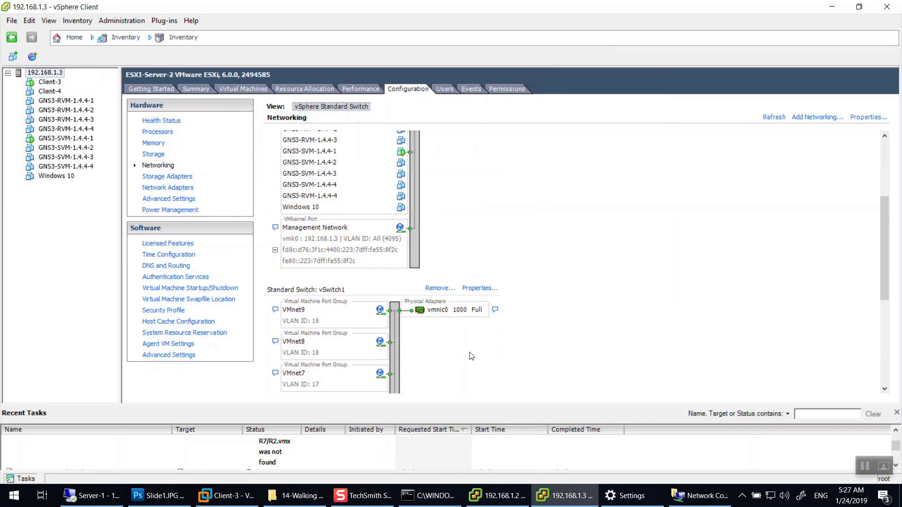
Stop Client-3's ping to see its 0% loss statistics, then rerun ping 10.0.0.1 -t.
click(227, 496)
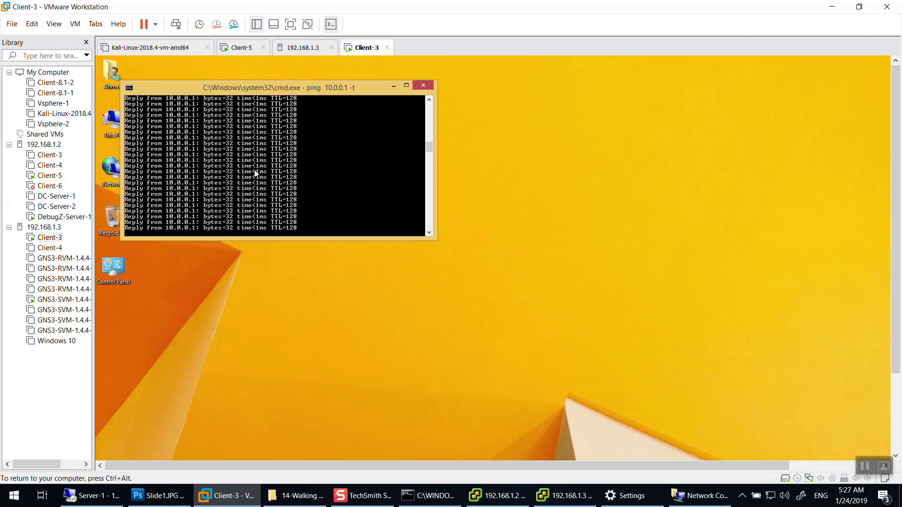
key(ctrl+c)
key(Up)
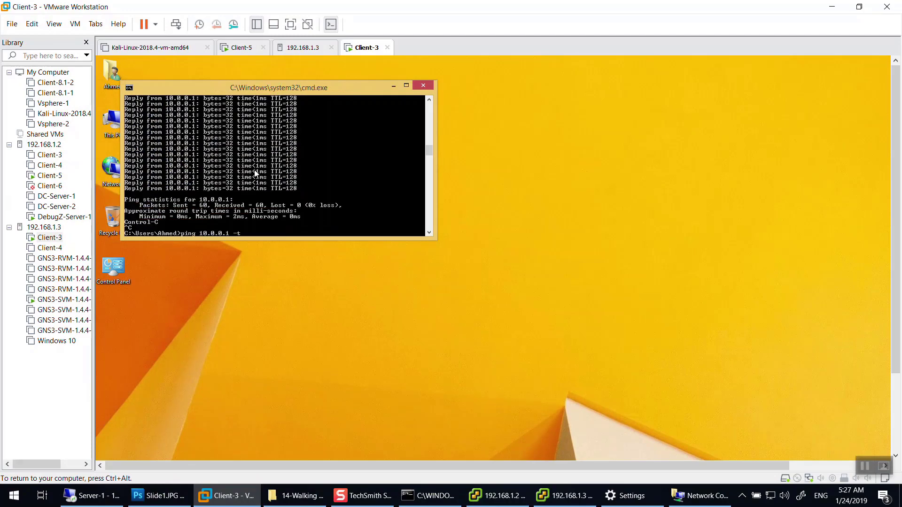
key(Return)
click(562, 495)
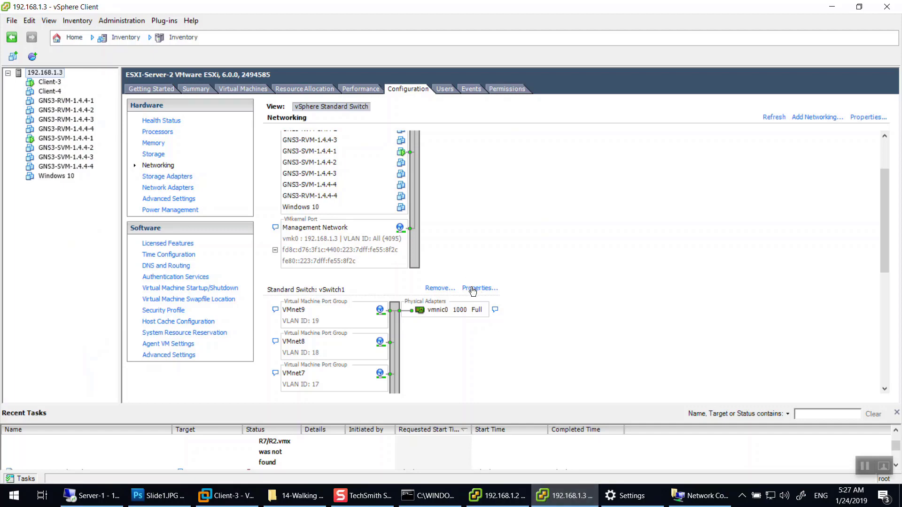
click(472, 289)
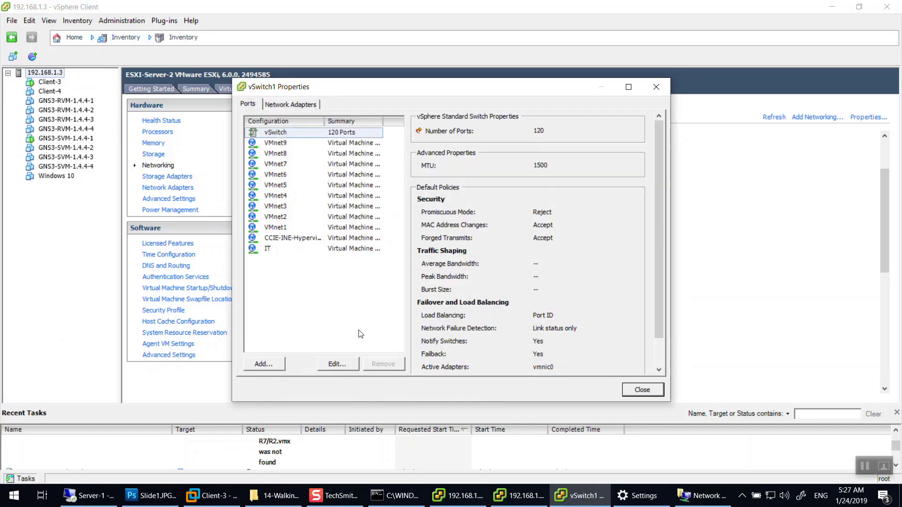
Set vSwitch1's Promiscuous Mode security policy back to Accept on host 192.168.1.3.
click(337, 364)
click(356, 81)
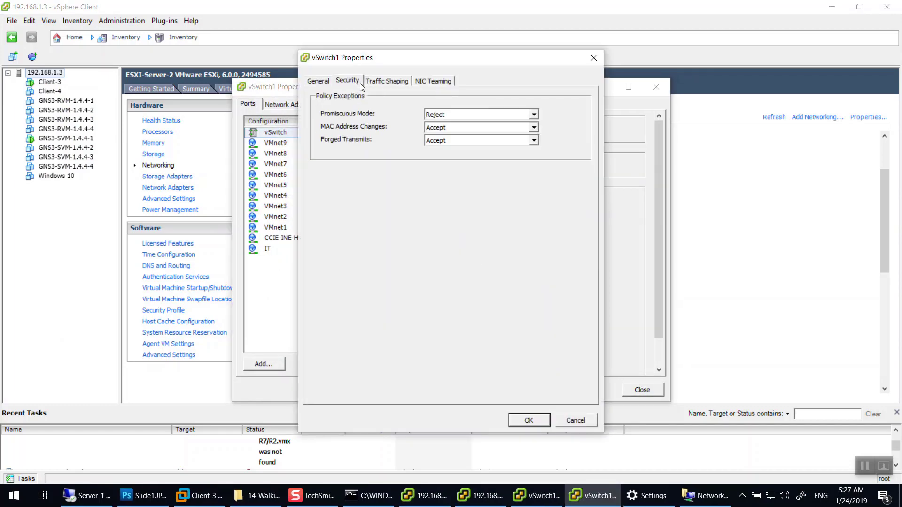
click(447, 115)
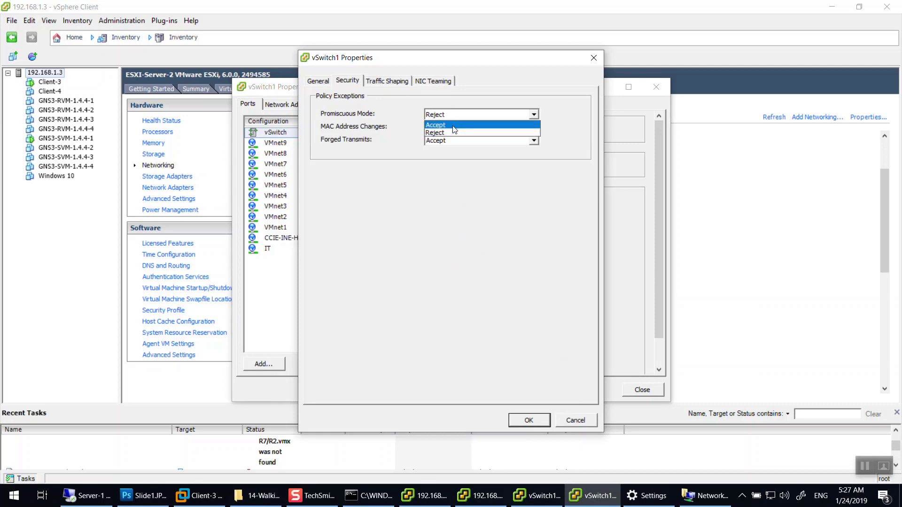
click(454, 125)
click(523, 420)
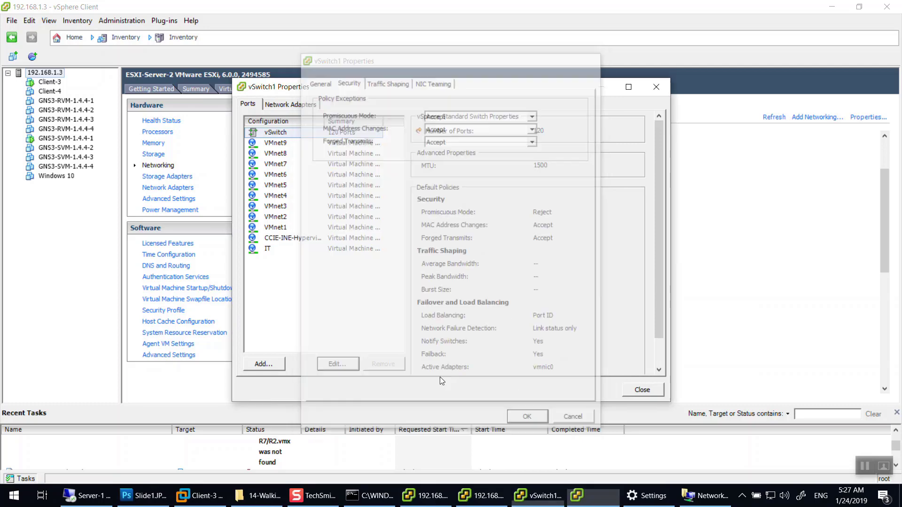
Clear the IT port group's promiscuous, MAC change and forged transmit overrides, then close vSwitch1 properties.
click(334, 365)
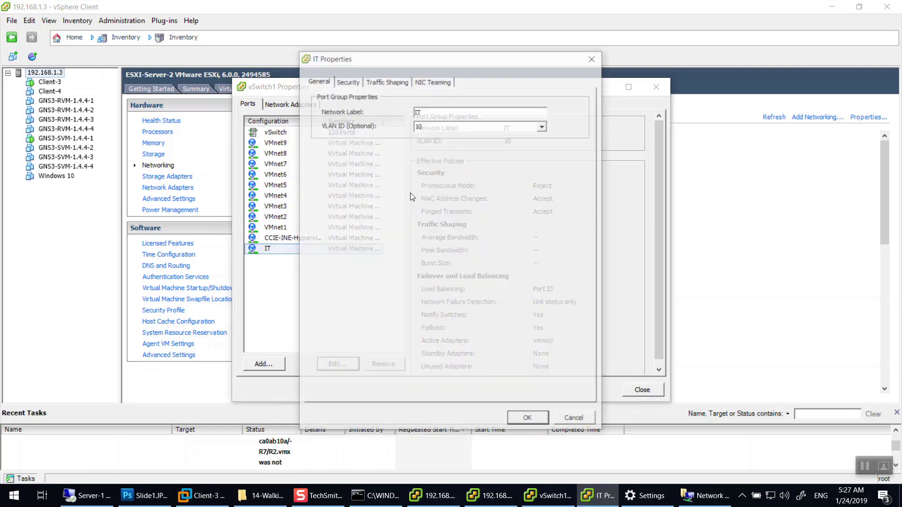
click(347, 80)
click(417, 115)
click(417, 127)
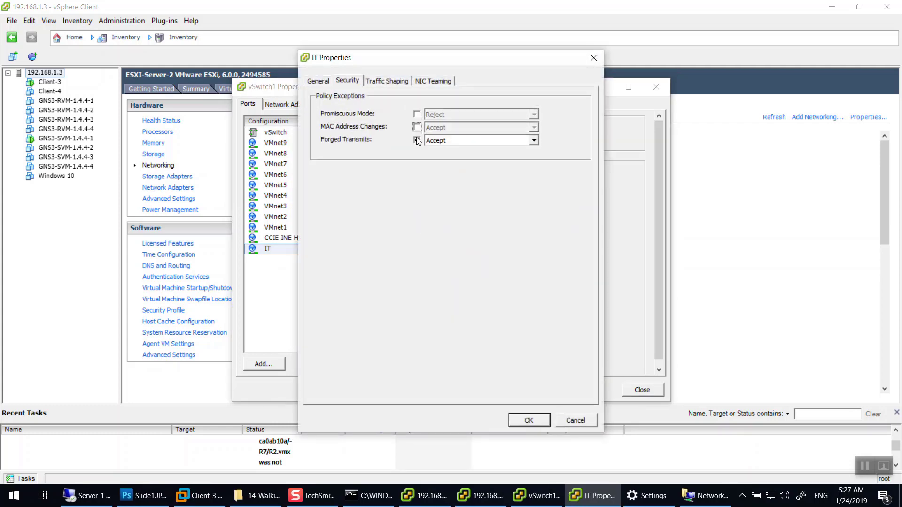
click(417, 140)
click(528, 420)
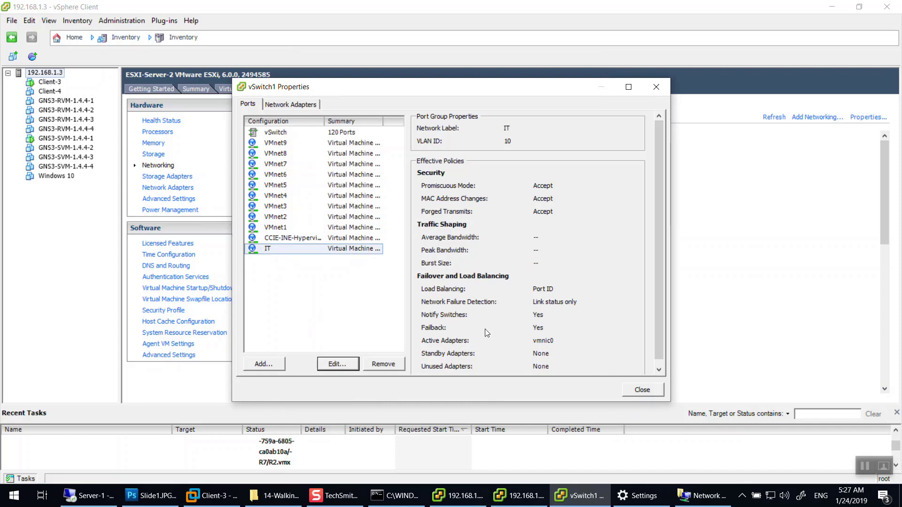
click(642, 390)
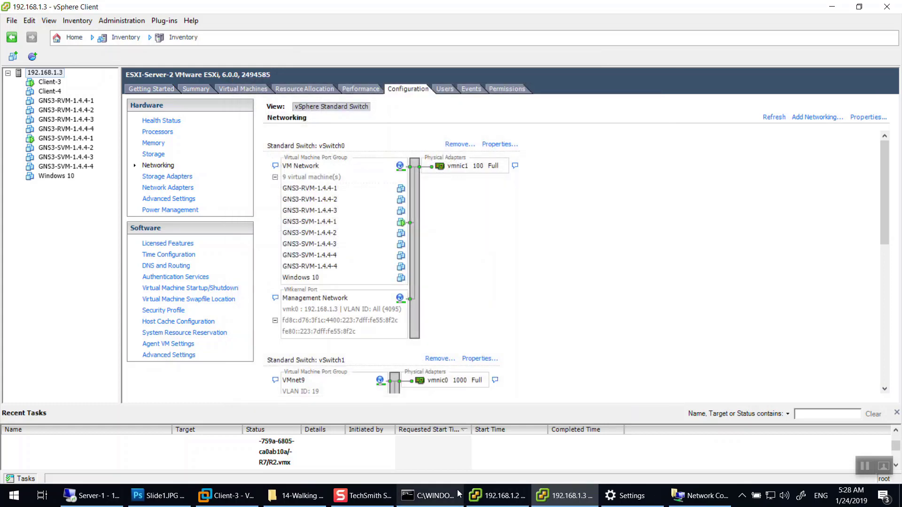
On host 192.168.1.2, set vSwitch1's Promiscuous Mode security policy to Accept.
click(496, 496)
click(497, 248)
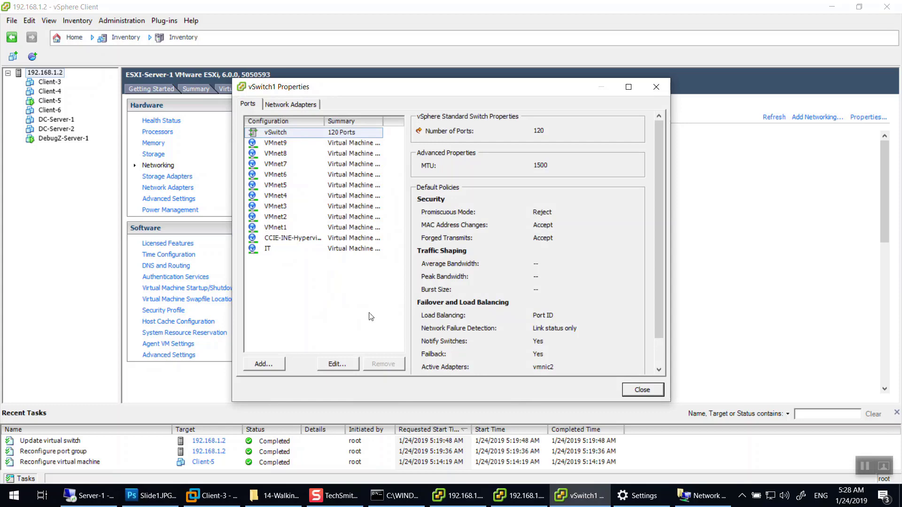
click(337, 364)
click(347, 81)
click(451, 115)
click(455, 126)
click(458, 115)
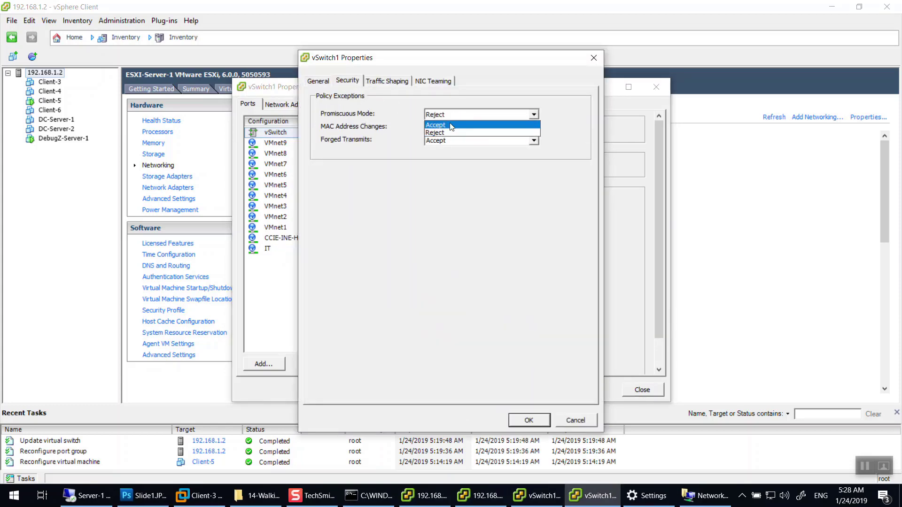
click(456, 125)
click(529, 420)
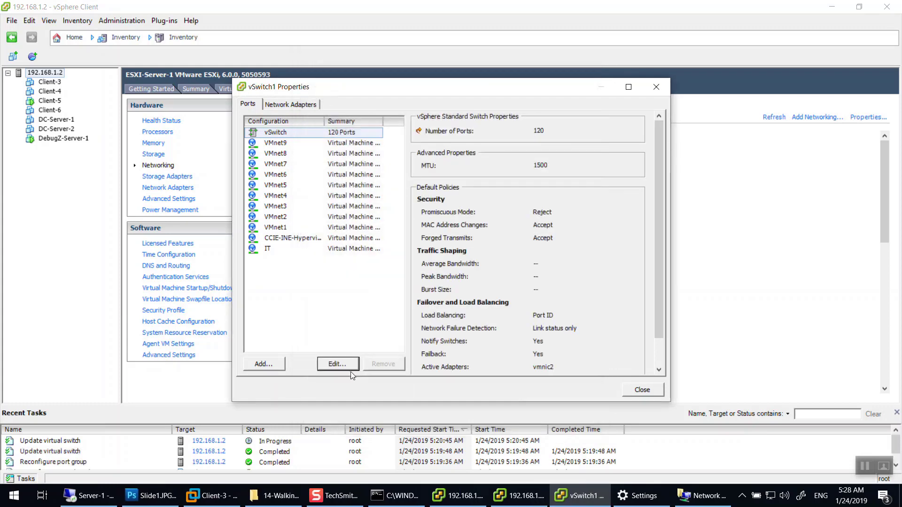
Remove the IT port group's three security overrides so it inherits Accept, then close vSwitch1 properties.
click(337, 364)
key(Escape)
click(272, 248)
click(337, 364)
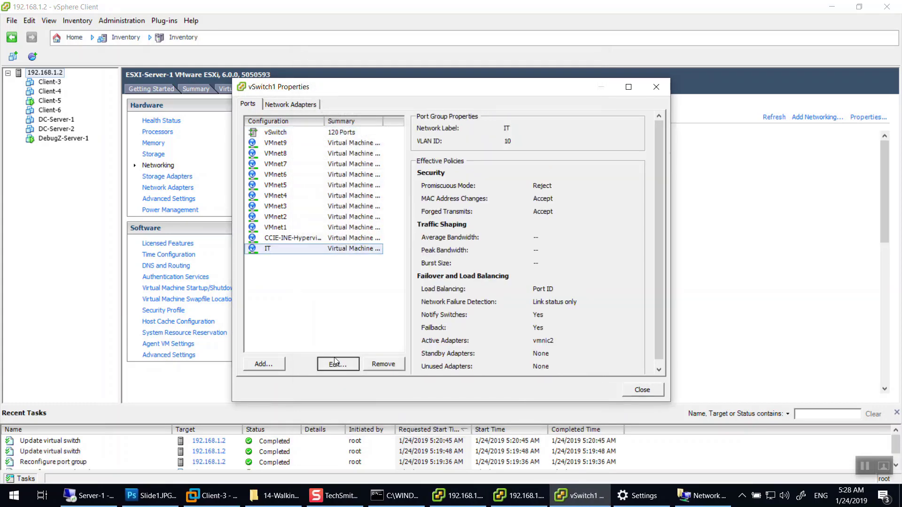
click(348, 81)
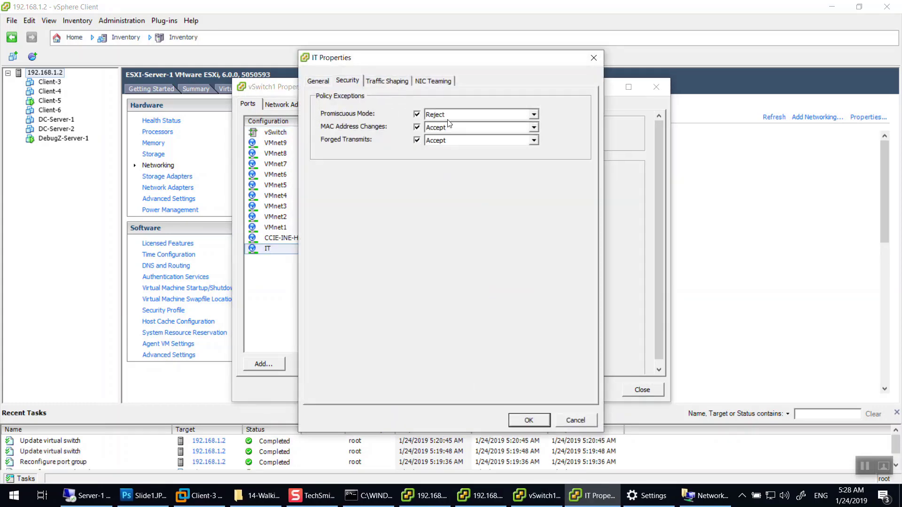
click(416, 114)
click(416, 127)
click(417, 140)
drag(406, 65, 578, 89)
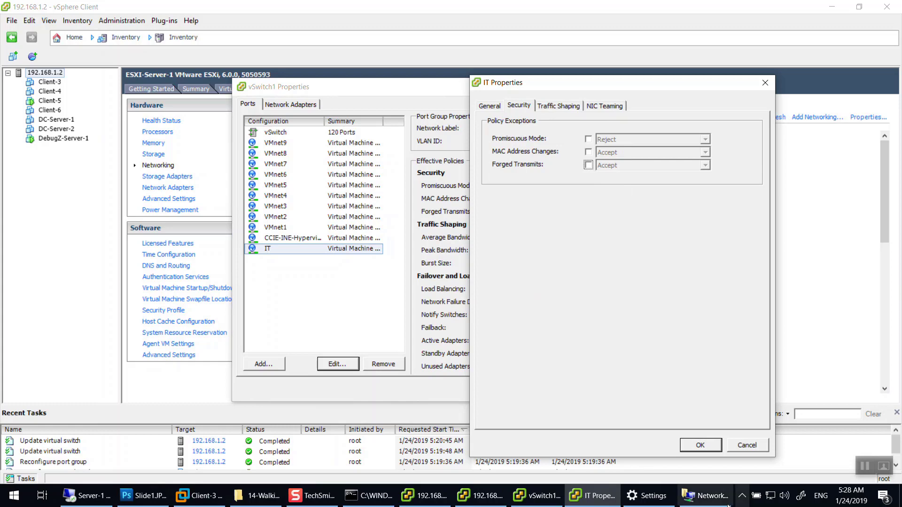
click(700, 445)
click(632, 389)
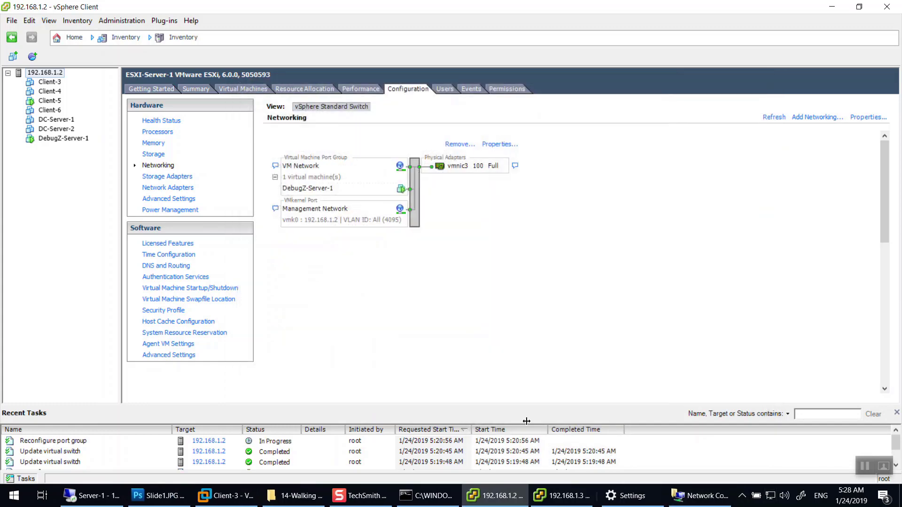